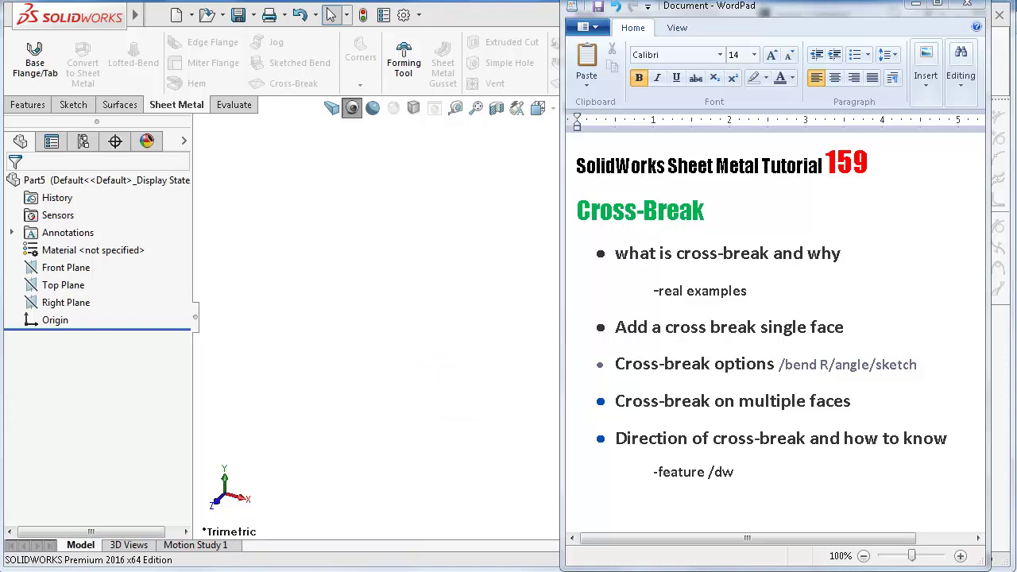
Switch to Windows Photo Viewer and examine the cross-break bend lines in the photos of the sheet metal panel and the air duct
{"action": "left_click", "coordinate": [431, 556]}
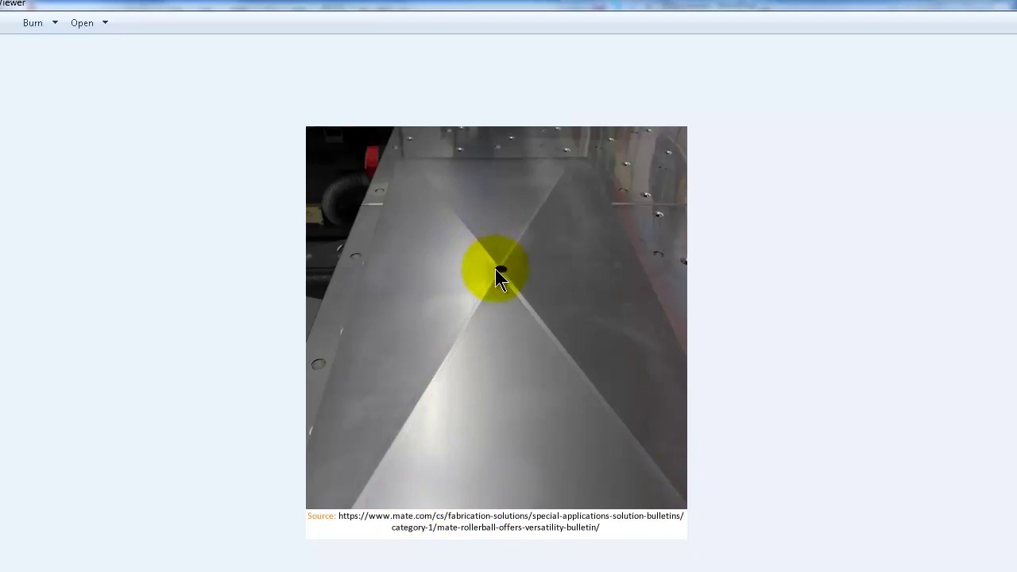
{"action": "scroll", "coordinate": [557, 330], "scroll_direction": "up", "scroll_amount": 3}
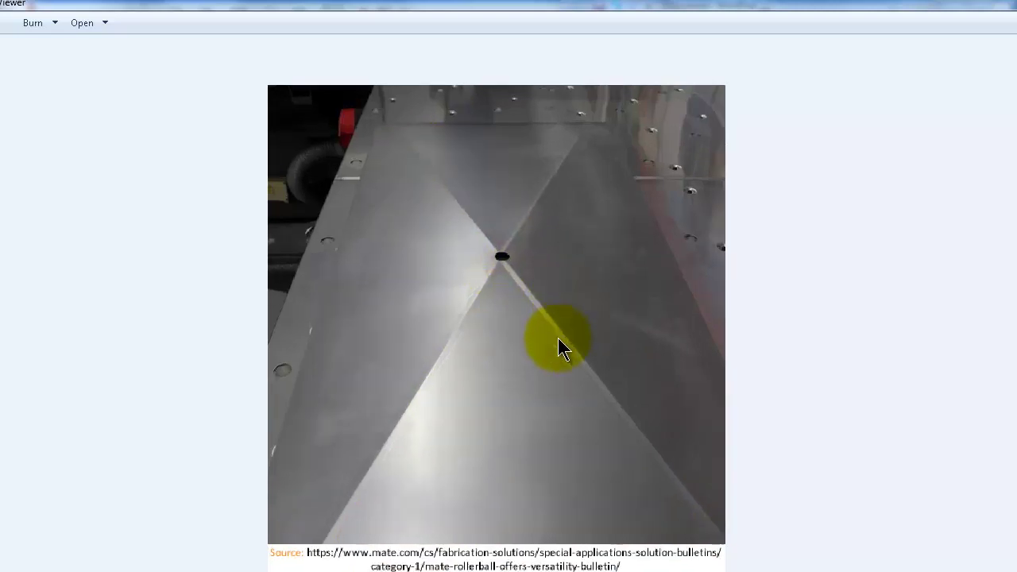
{"action": "scroll", "coordinate": [551, 303], "scroll_direction": "down", "scroll_amount": 3}
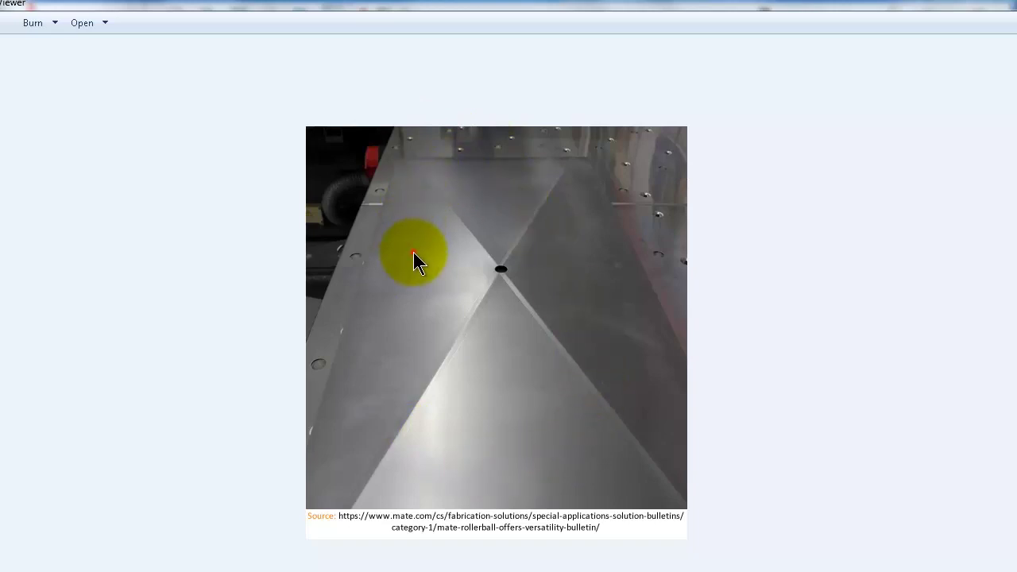
{"action": "key", "text": "Right"}
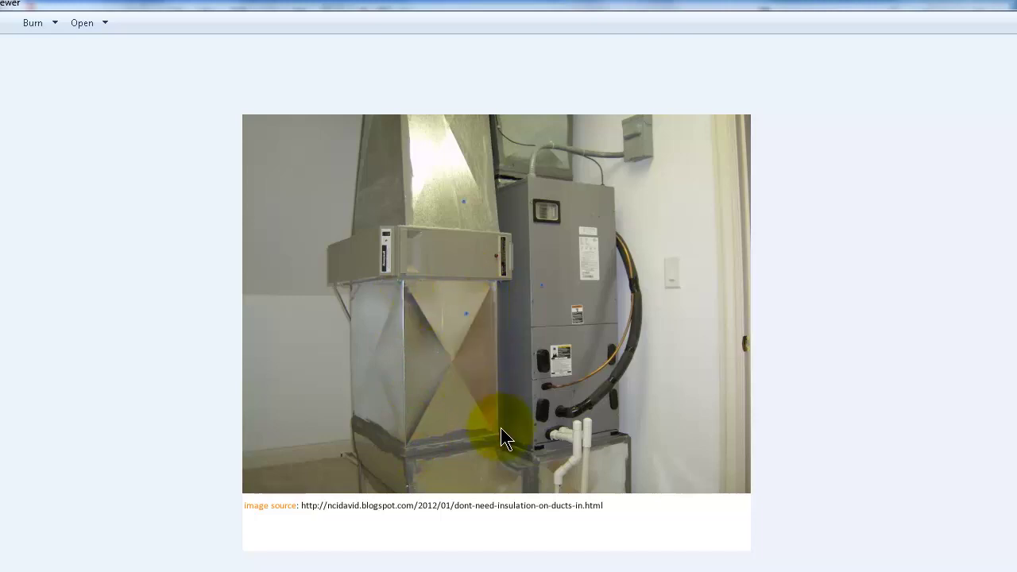
{"action": "left_click", "coordinate": [366, 556]}
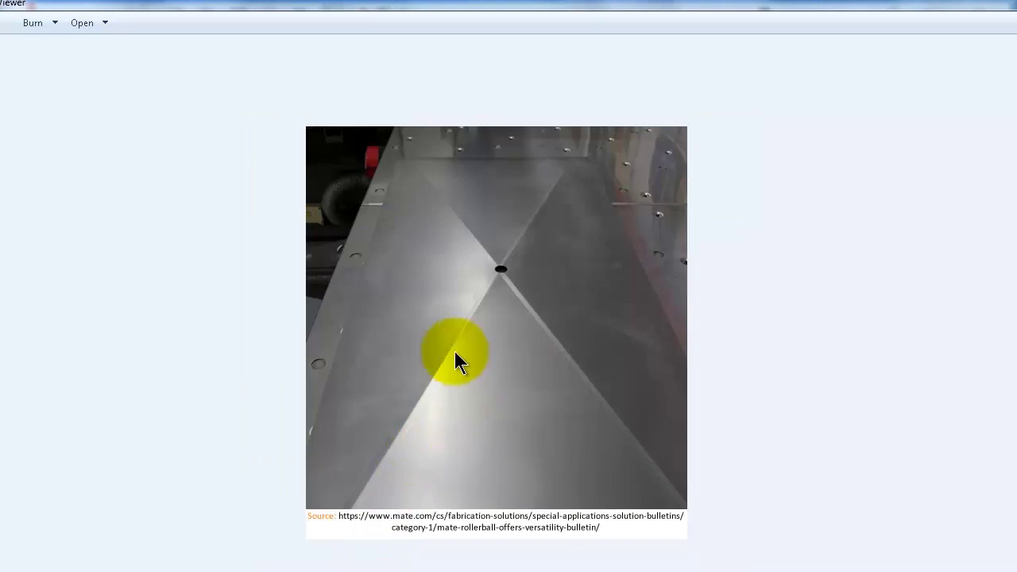
{"action": "scroll", "coordinate": [449, 342], "scroll_direction": "up", "scroll_amount": 3}
{"action": "scroll", "coordinate": [448, 342], "scroll_direction": "up", "scroll_amount": 1}
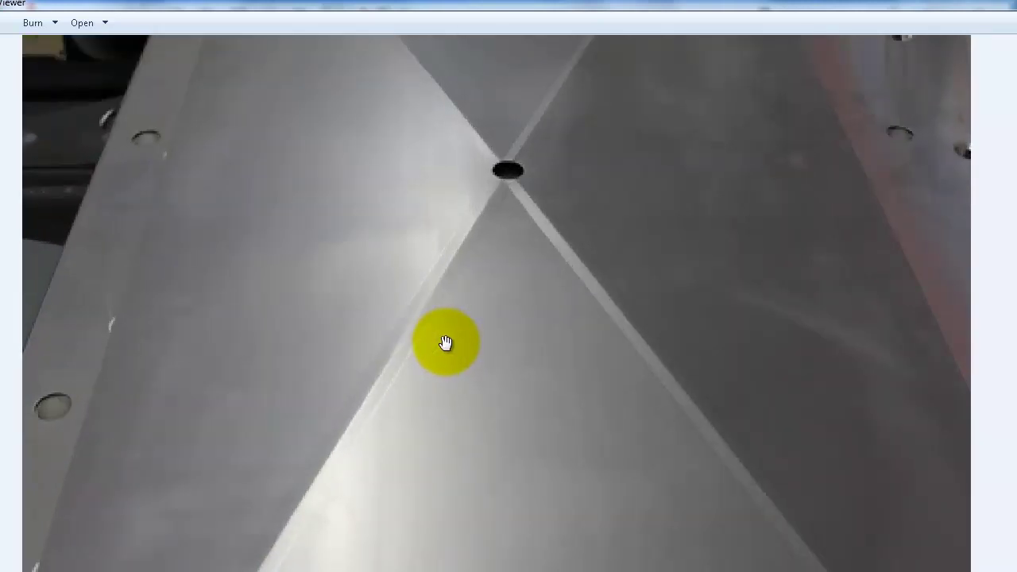
{"action": "scroll", "coordinate": [442, 343], "scroll_direction": "up", "scroll_amount": 1}
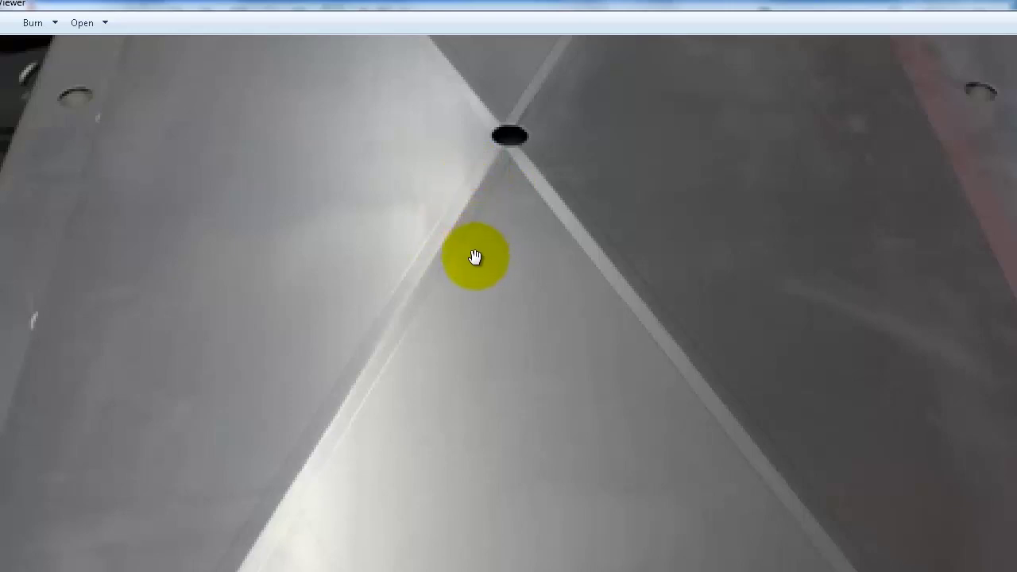
{"action": "scroll", "coordinate": [474, 256], "scroll_direction": "down", "scroll_amount": 1}
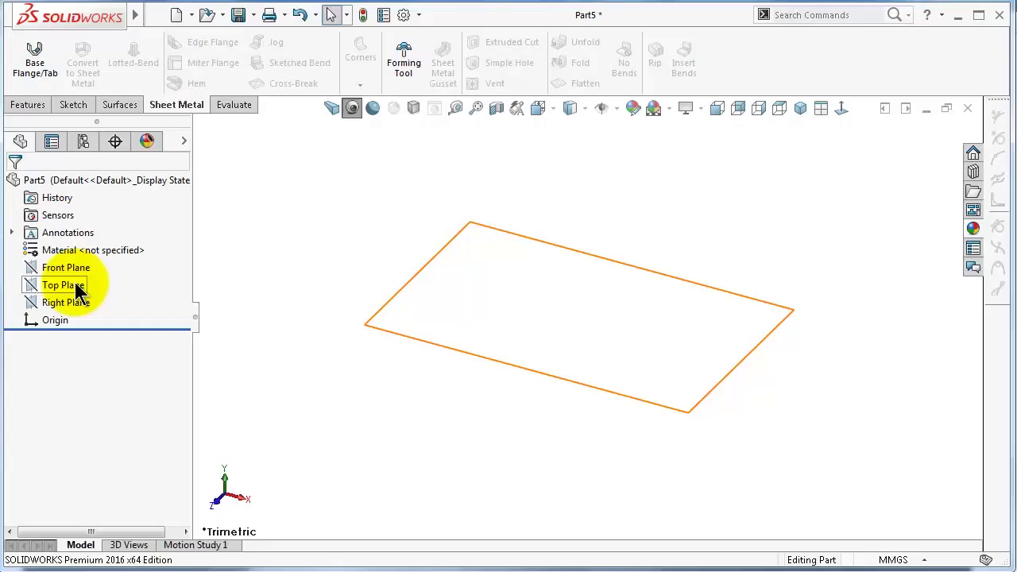
Sketch a center rectangle about 341 mm wide on the Top Plane, centred on the origin
{"action": "left_click", "coordinate": [75, 285]}
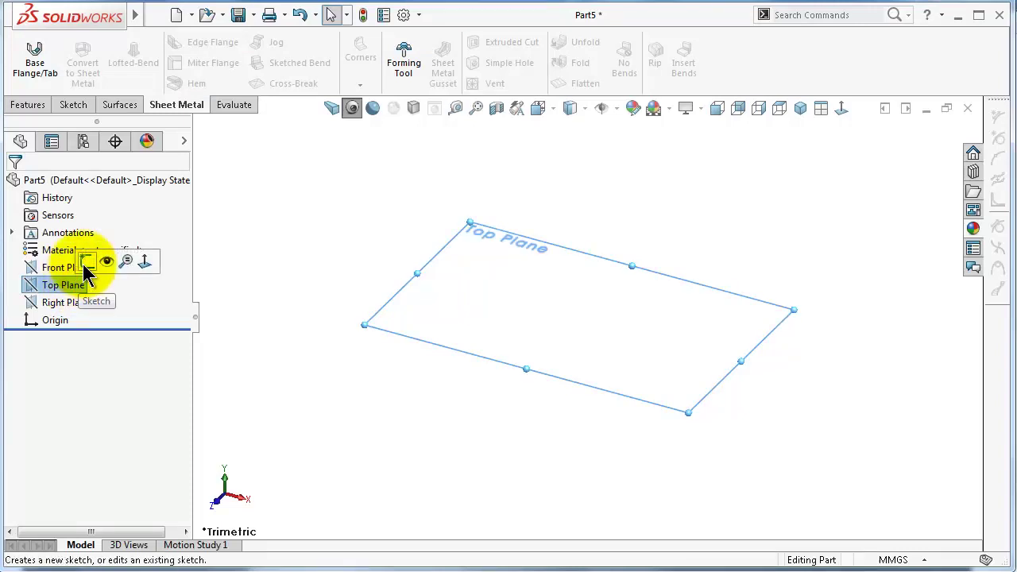
{"action": "left_click", "coordinate": [83, 263]}
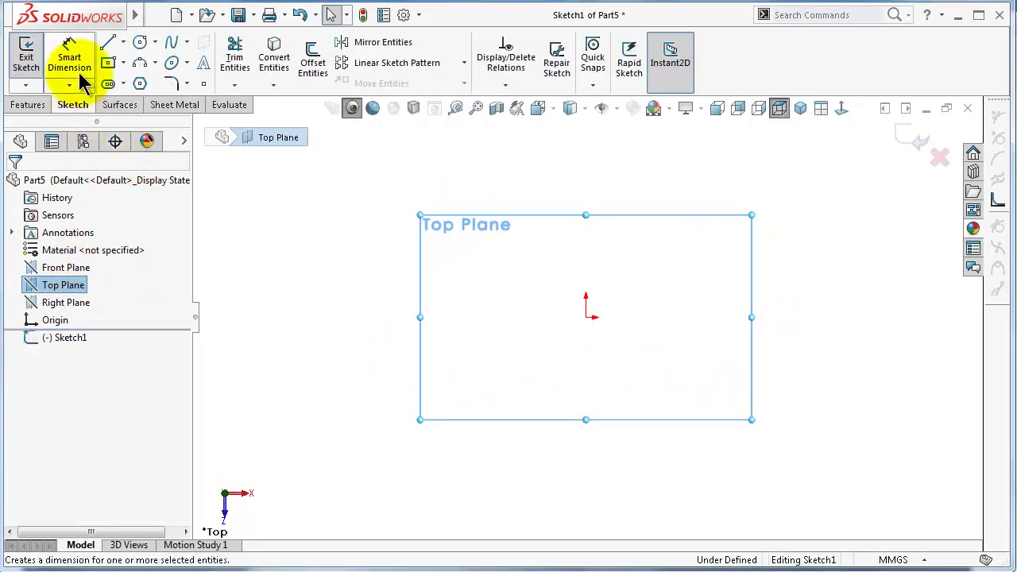
{"action": "left_click", "coordinate": [123, 63]}
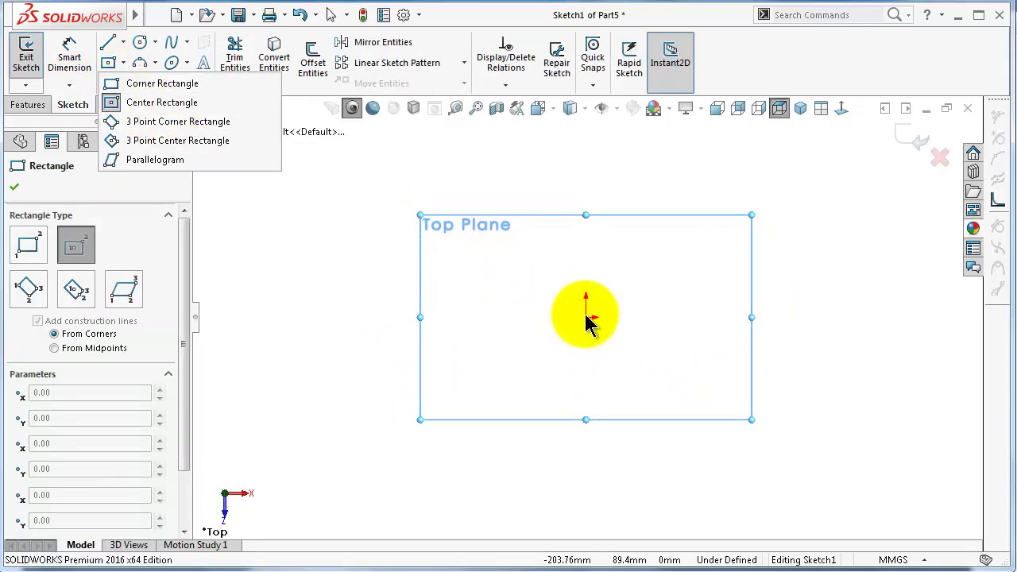
{"action": "left_click", "coordinate": [147, 102]}
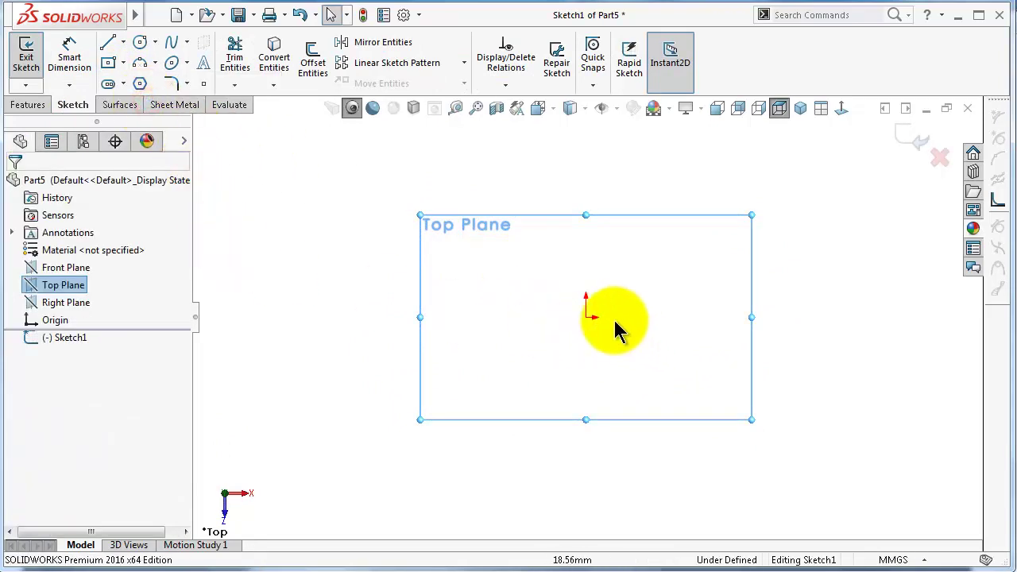
{"action": "left_click", "coordinate": [109, 62]}
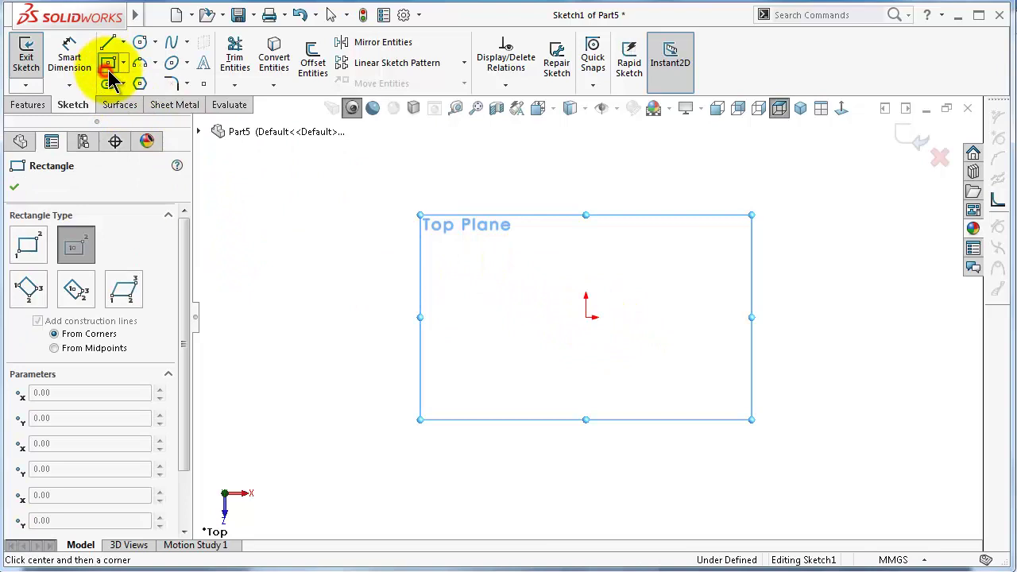
{"action": "left_click", "coordinate": [584, 318]}
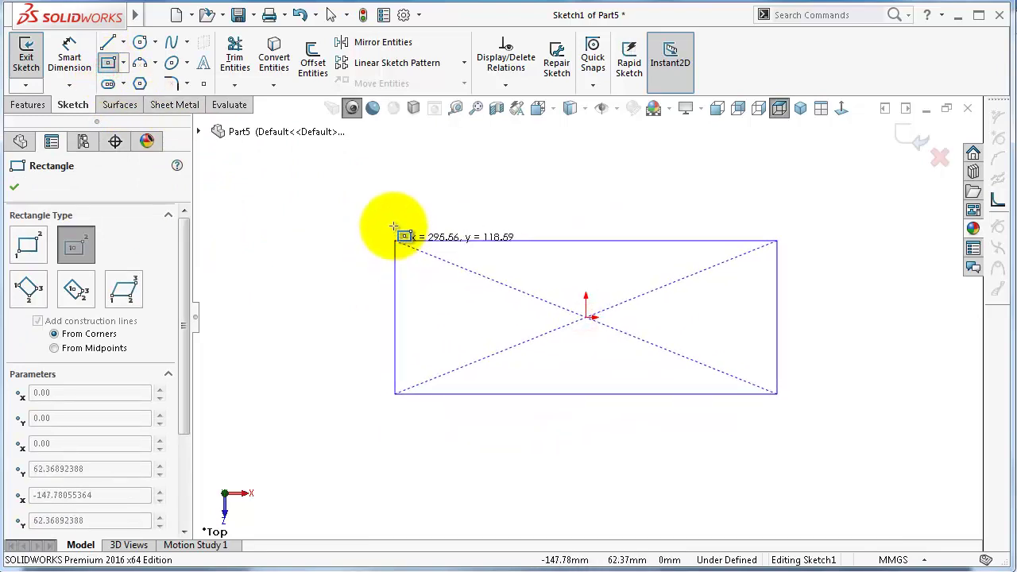
{"action": "left_click", "coordinate": [366, 211]}
{"action": "scroll", "coordinate": [386, 217], "scroll_direction": "up", "scroll_amount": 2}
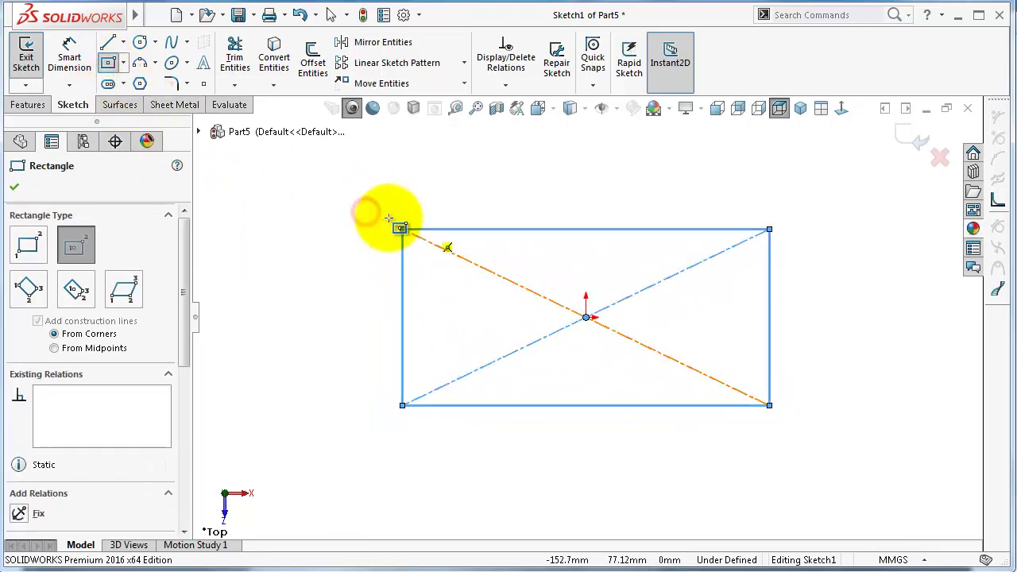
Dimension the rectangle with a width of 2000 mm and a height of 1000 mm
{"action": "right_click_drag", "start_coordinate": [365, 220], "coordinate": [359, 158]}
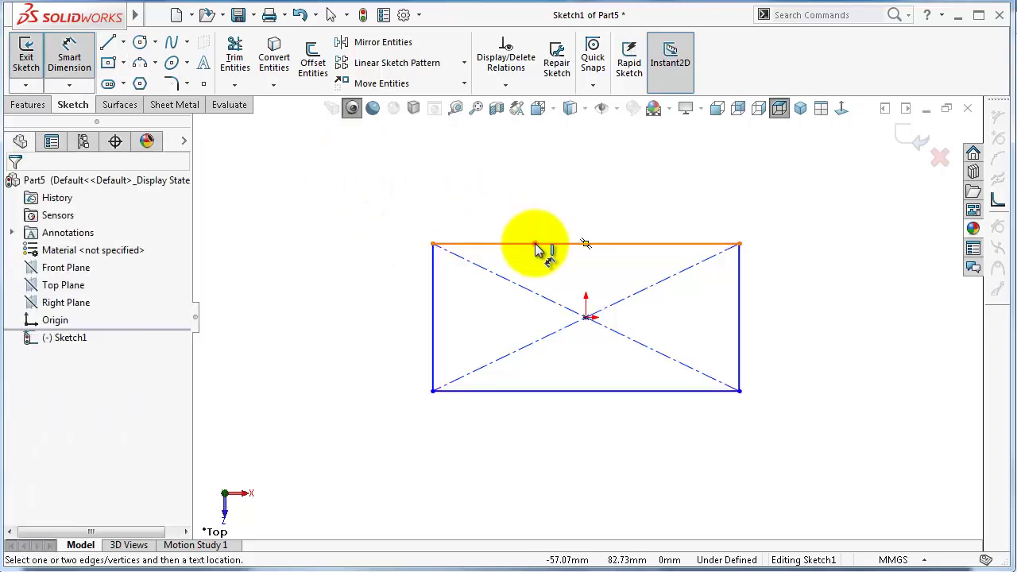
{"action": "left_click", "coordinate": [535, 244]}
{"action": "left_click", "coordinate": [536, 199]}
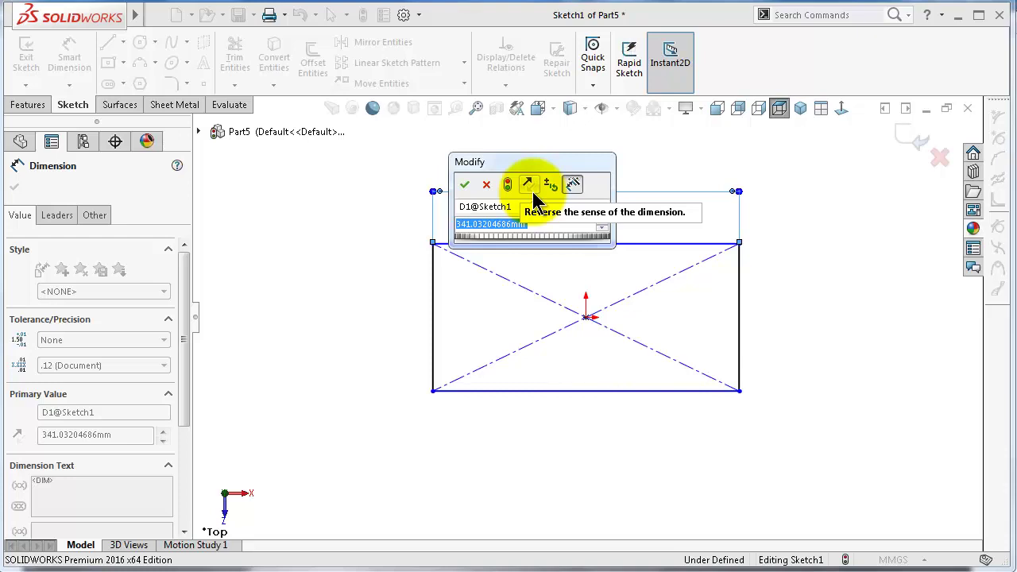
{"action": "type", "text": "2000"}
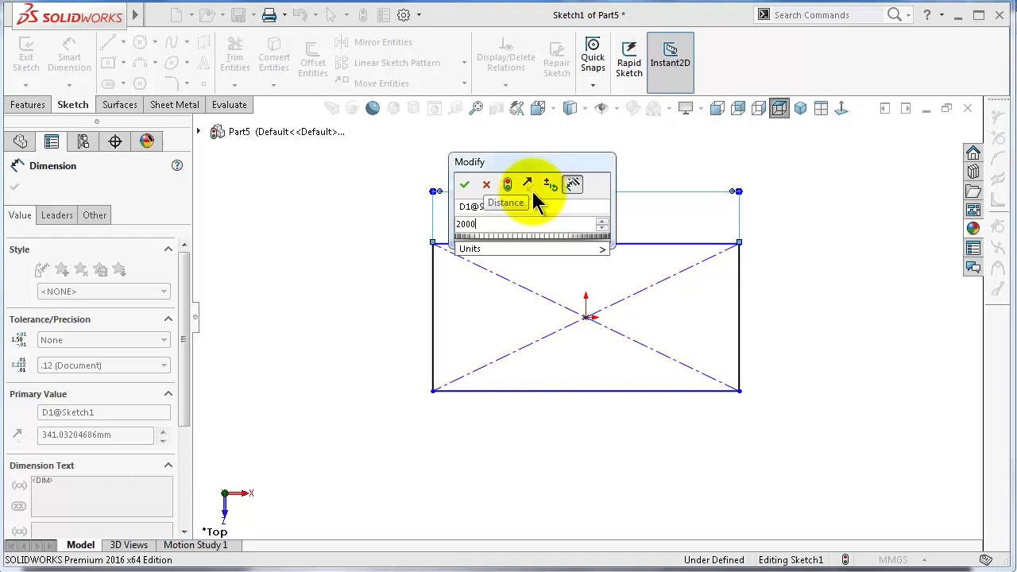
{"action": "key", "text": "Return"}
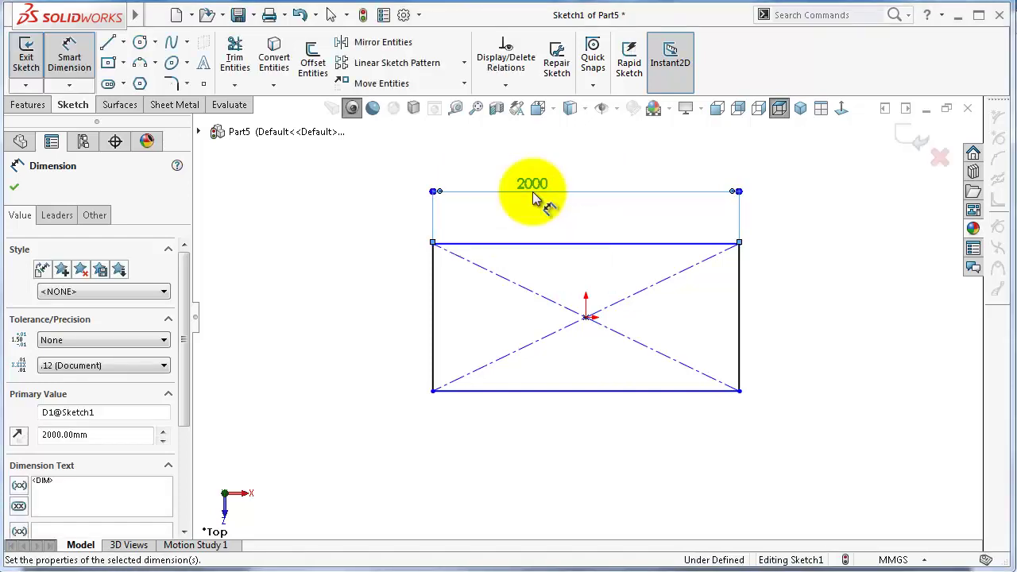
{"action": "left_click", "coordinate": [433, 278]}
{"action": "left_click", "coordinate": [343, 315]}
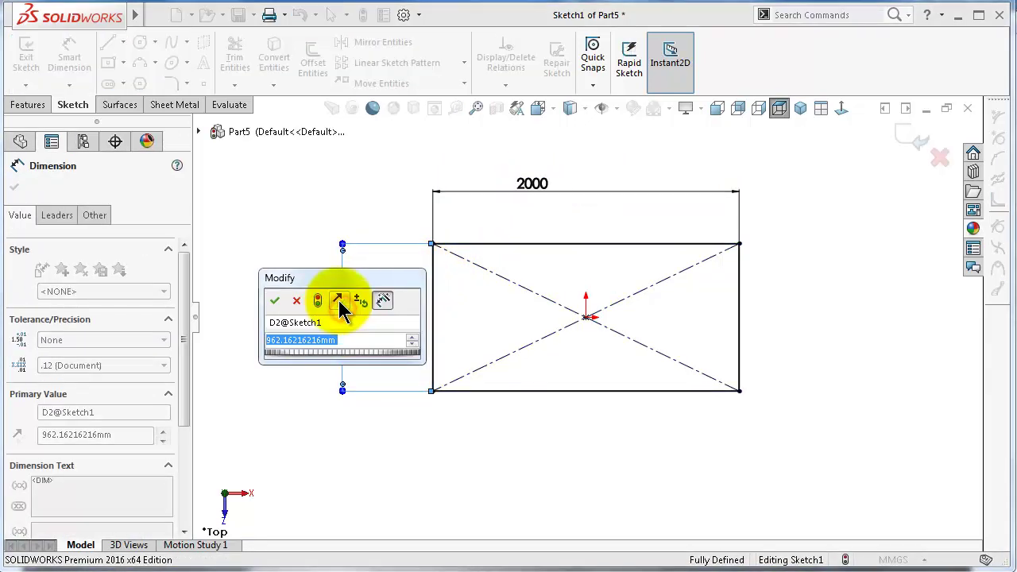
{"action": "type", "text": "1000"}
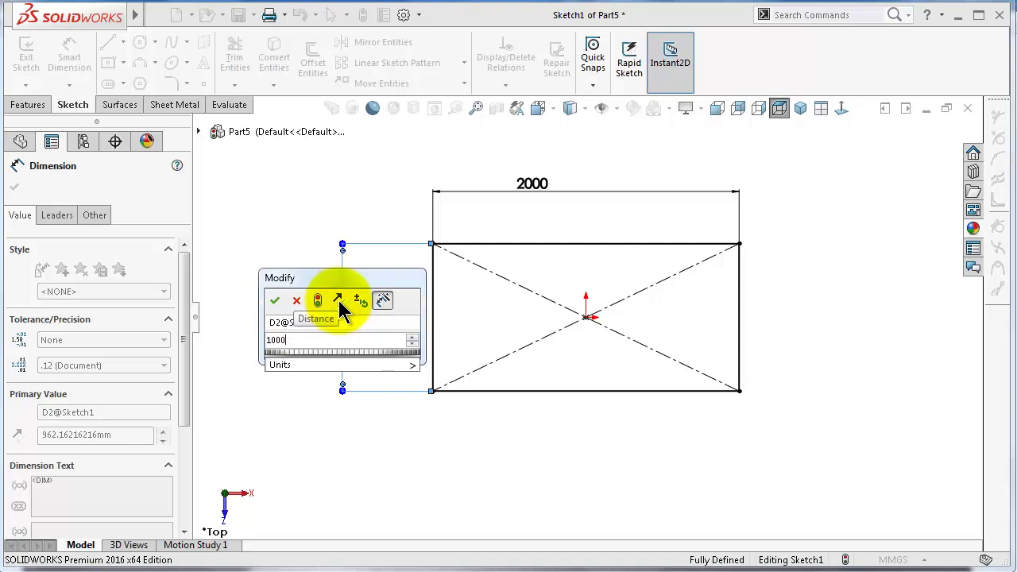
{"action": "key", "text": "Return"}
Create a sheet metal base flange from the rectangle with a thickness of 1.5 mm
{"action": "left_click", "coordinate": [174, 105]}
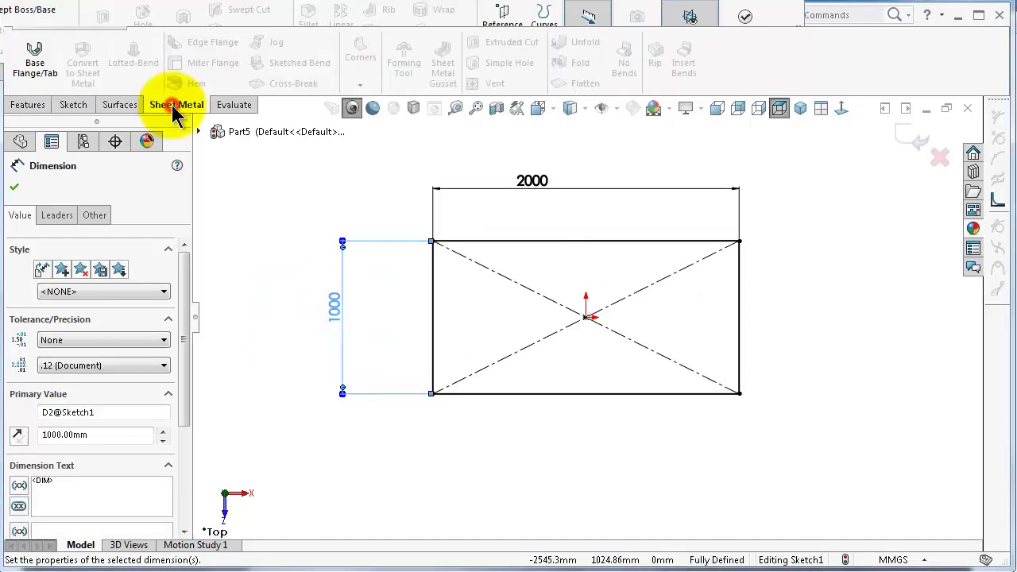
{"action": "left_click", "coordinate": [34, 62]}
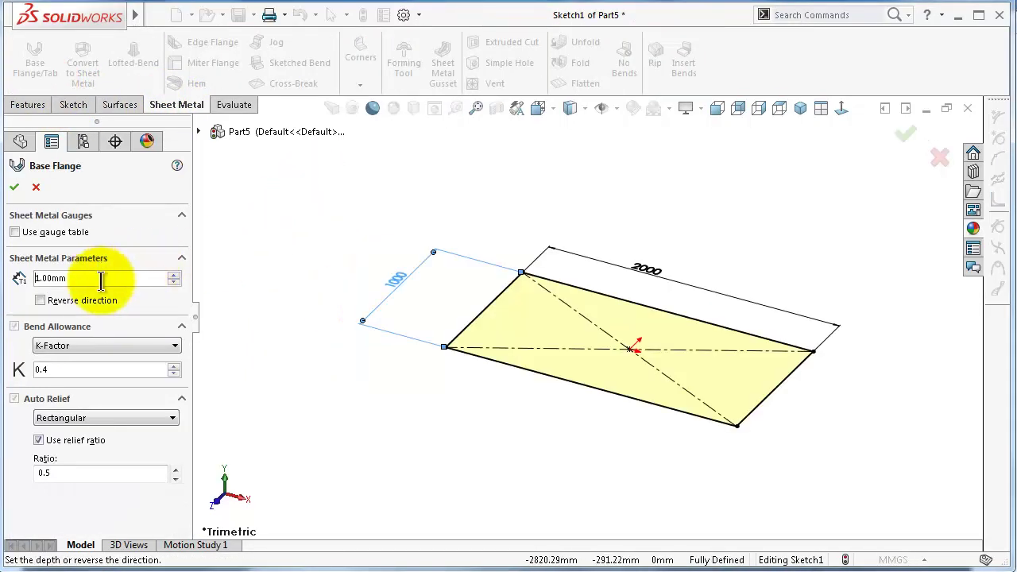
{"action": "left_click_drag", "start_coordinate": [66, 279], "coordinate": [35, 279]}
{"action": "type", "text": "1.6"}
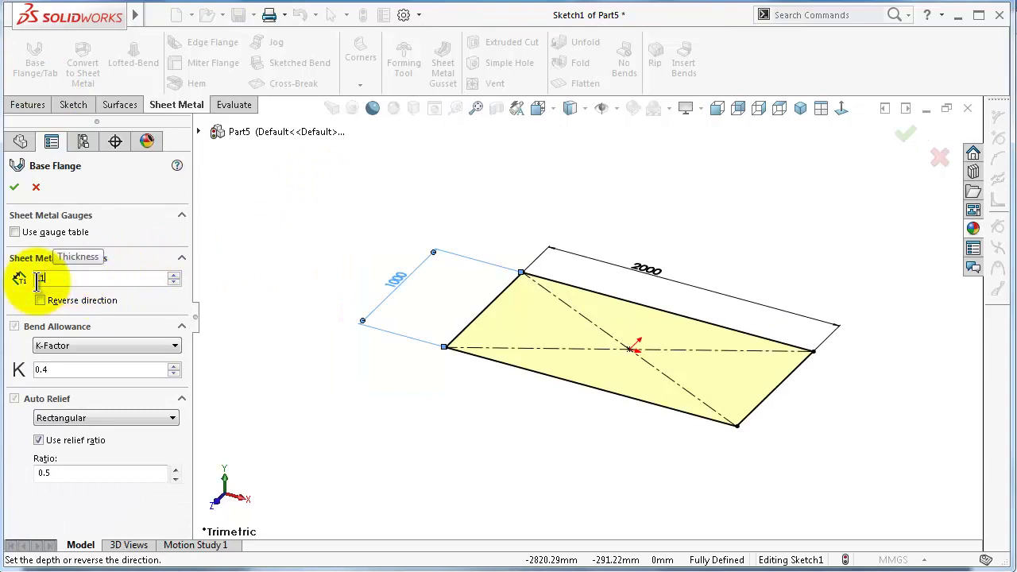
{"action": "key", "text": "BackSpace"}
{"action": "key", "text": "BackSpace"}
{"action": "key", "text": "BackSpace"}
{"action": "type", "text": "1"}
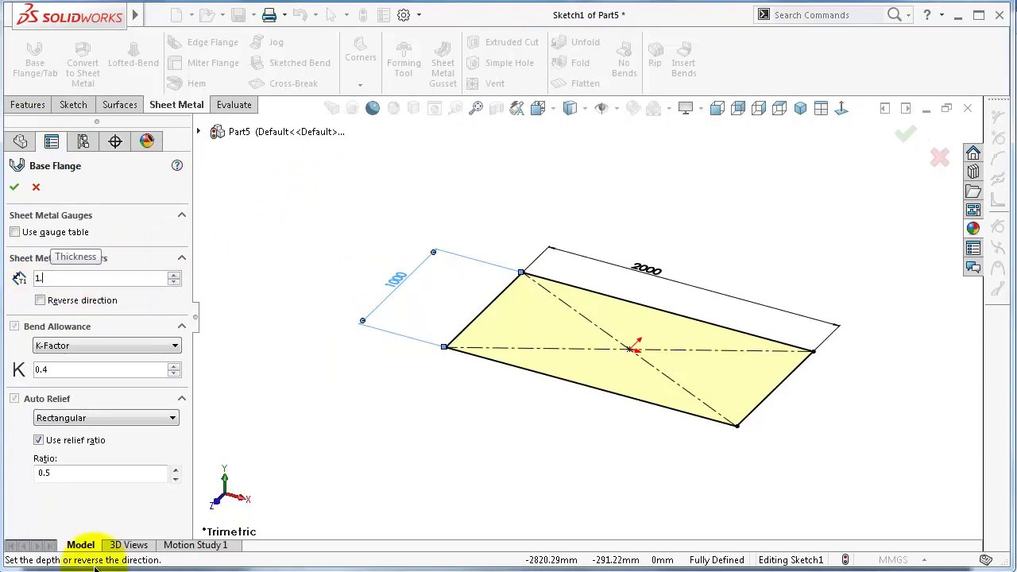
{"action": "type", "text": ".5"}
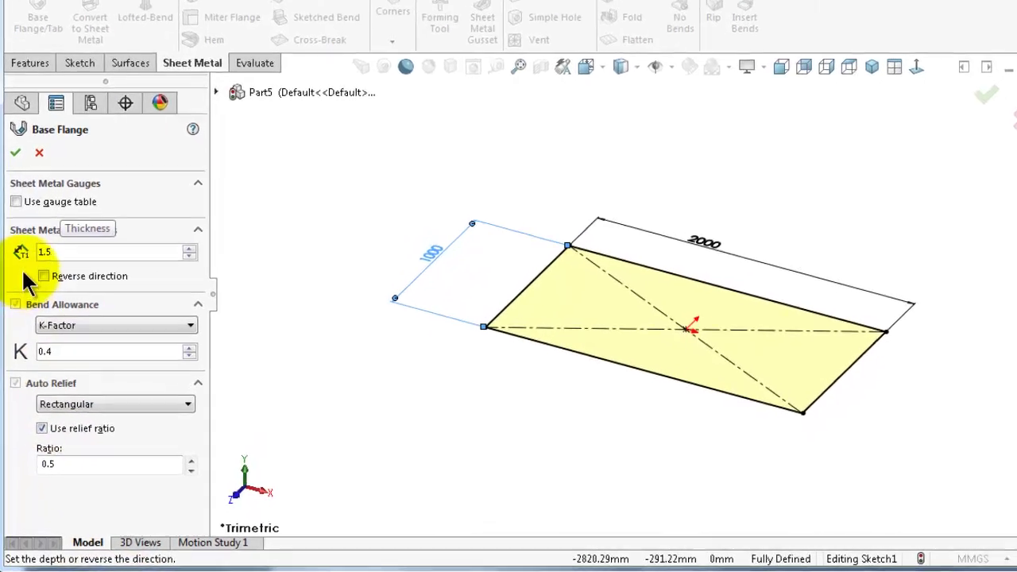
{"action": "left_click", "coordinate": [14, 187]}
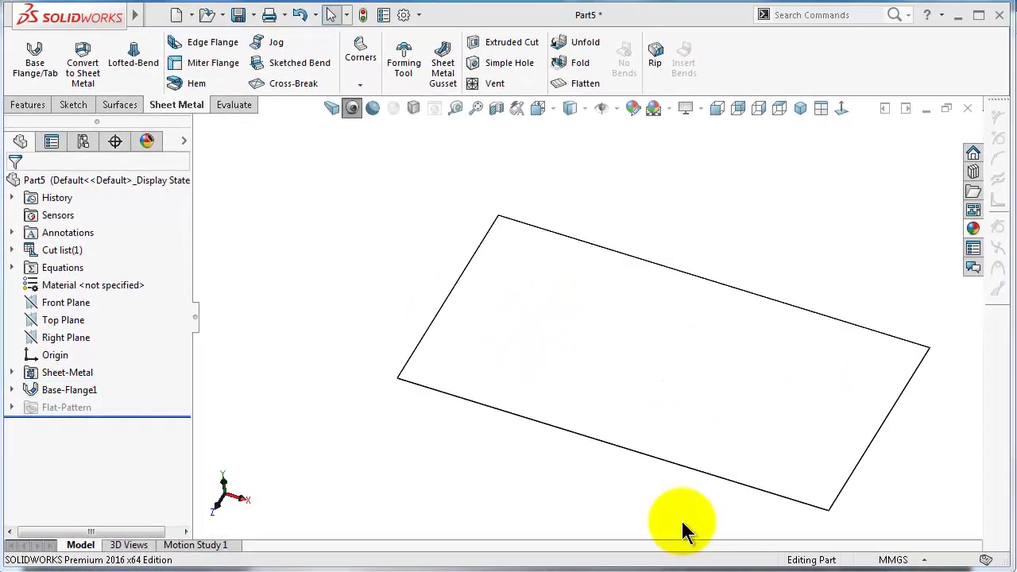
Start an edge flange on one 1000 mm edge of the plate, directed downward, with a length of 30 mm
{"action": "mouse_move", "coordinate": [658, 503]}
{"action": "middle_mouse_down"}
{"action": "mouse_move", "coordinate": [665, 471]}
{"action": "mouse_move", "coordinate": [716, 428]}
{"action": "middle_mouse_up"}
{"action": "left_click", "coordinate": [212, 41]}
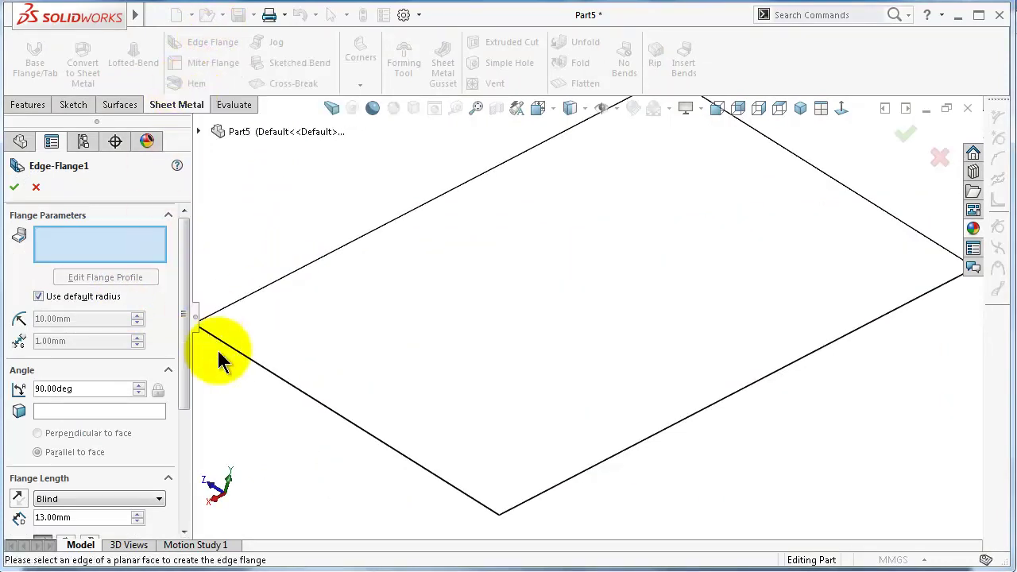
{"action": "left_click", "coordinate": [312, 398]}
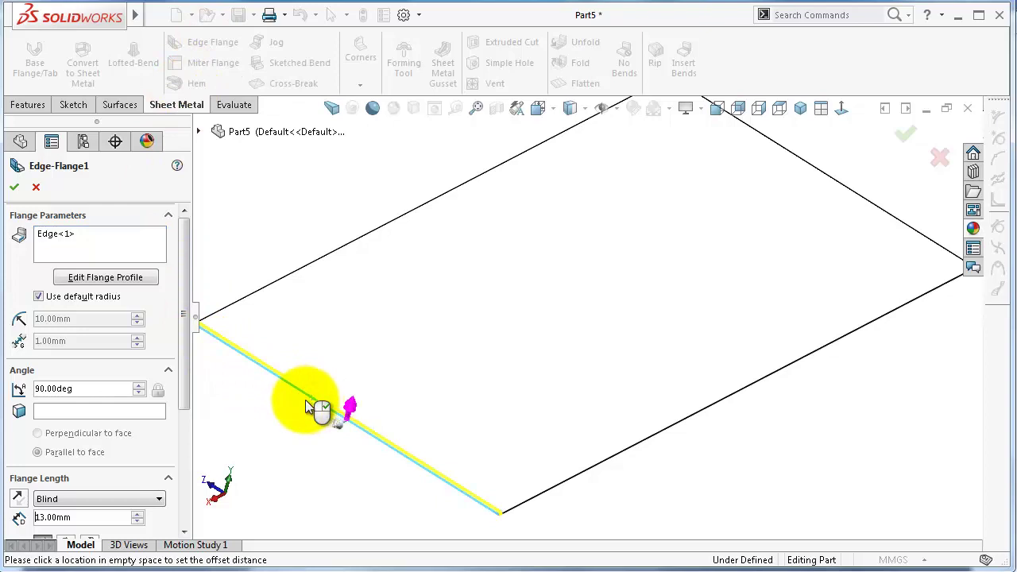
{"action": "key", "text": "Up"}
{"action": "key", "text": "Up"}
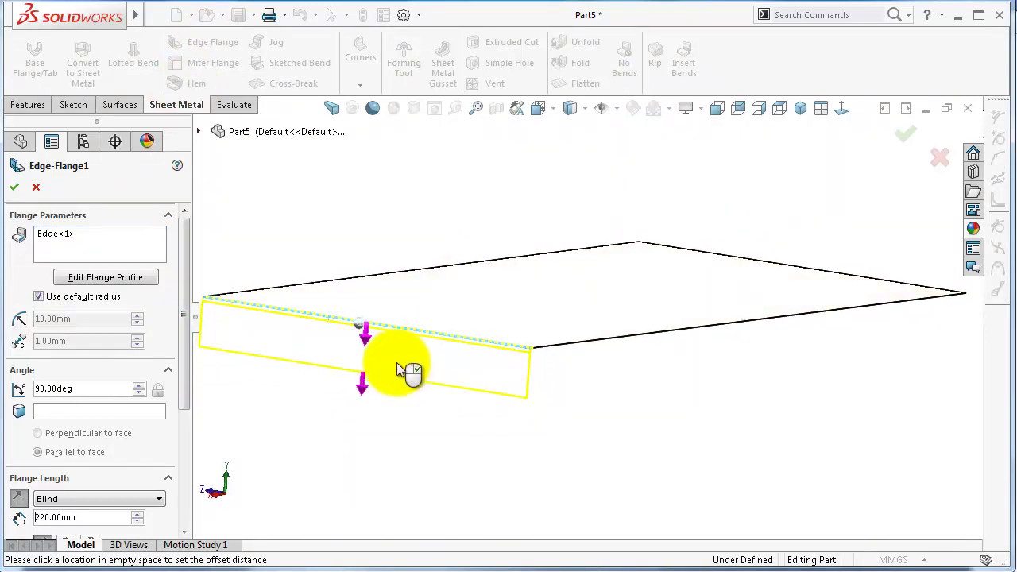
{"action": "left_click", "coordinate": [391, 375]}
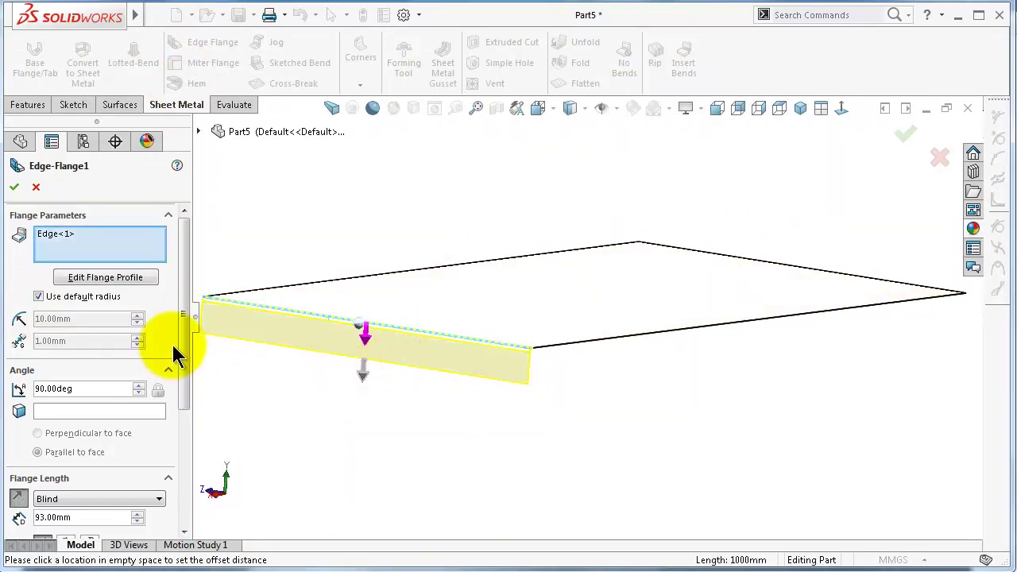
{"action": "left_click_drag", "start_coordinate": [177, 344], "coordinate": [182, 374]}
{"action": "double_click", "coordinate": [40, 451]}
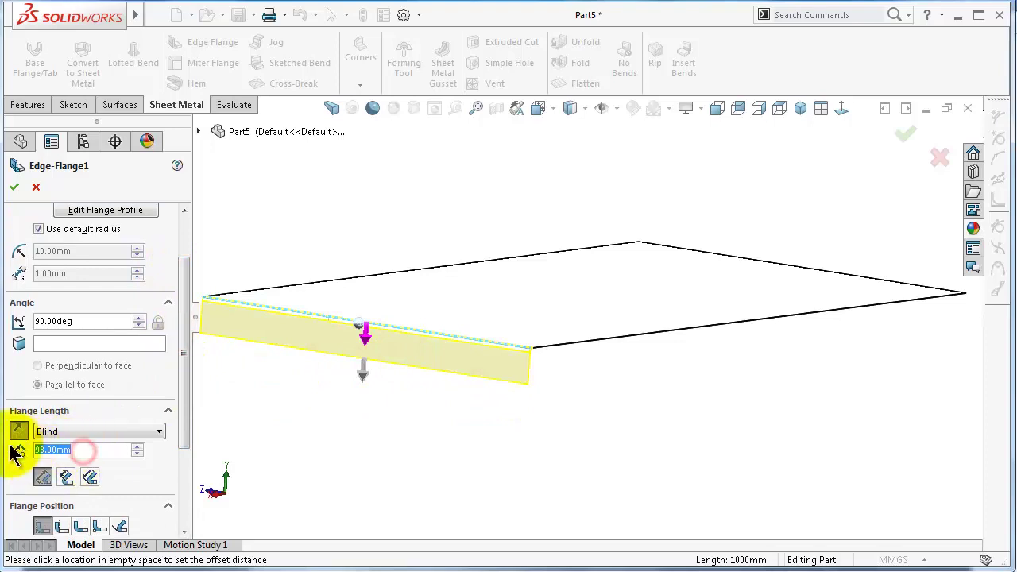
{"action": "type", "text": "30"}
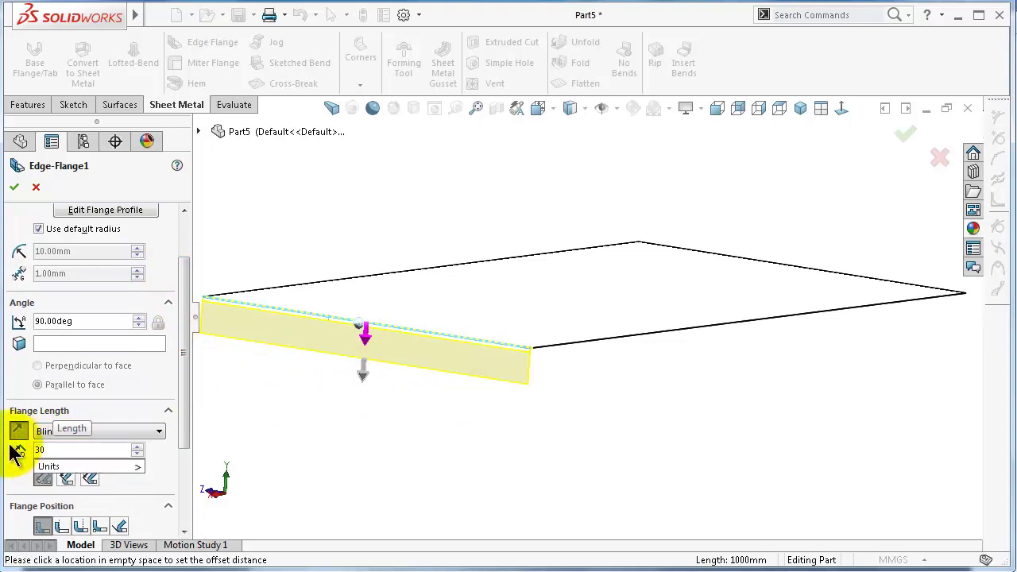
{"action": "key", "text": "Return"}
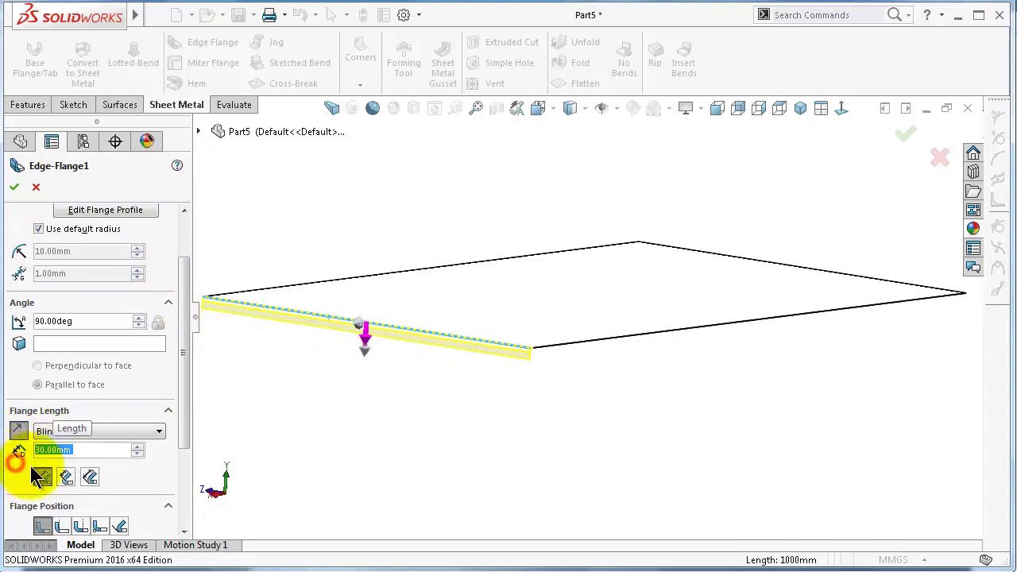
Add the plate's other three edges to the 30 mm edge flange and create the downward flanges on all four sides
{"action": "left_click", "coordinate": [338, 448]}
{"action": "middle_click_drag", "start_coordinate": [556, 381], "coordinate": [561, 295]}
{"action": "left_click", "coordinate": [561, 278]}
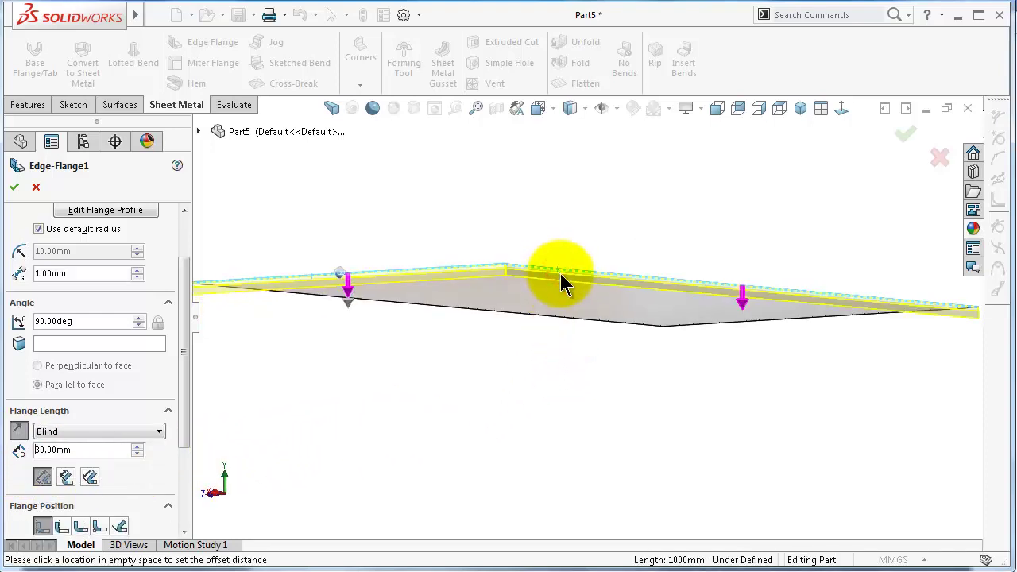
{"action": "middle_click_drag", "start_coordinate": [762, 324], "coordinate": [844, 415]}
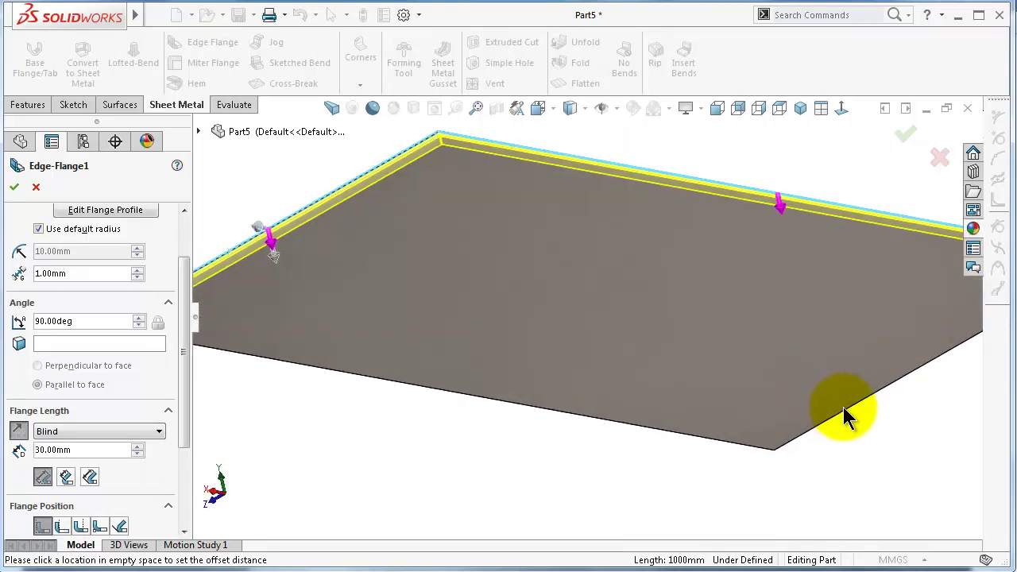
{"action": "left_click", "coordinate": [846, 408]}
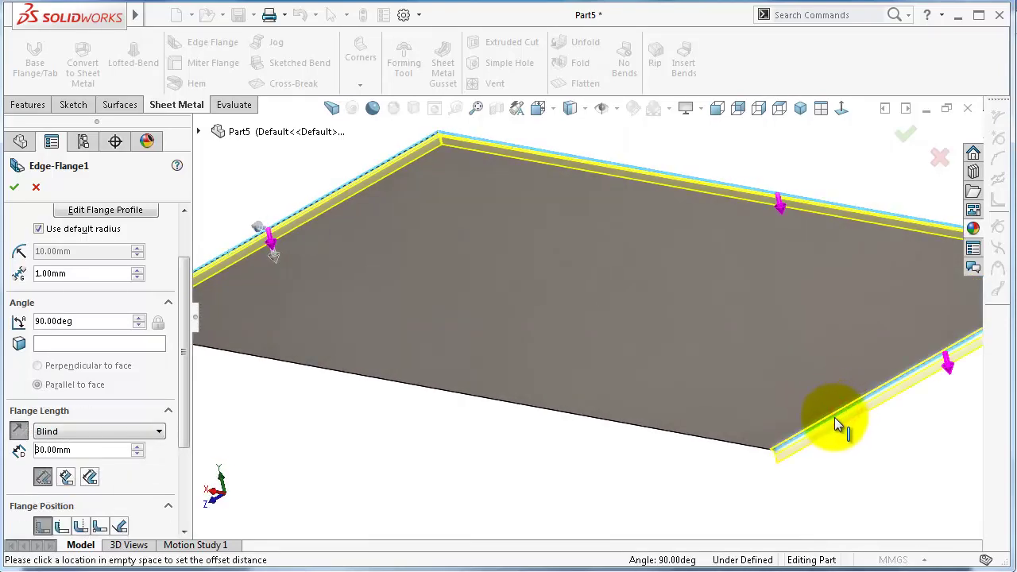
{"action": "left_click", "coordinate": [713, 447]}
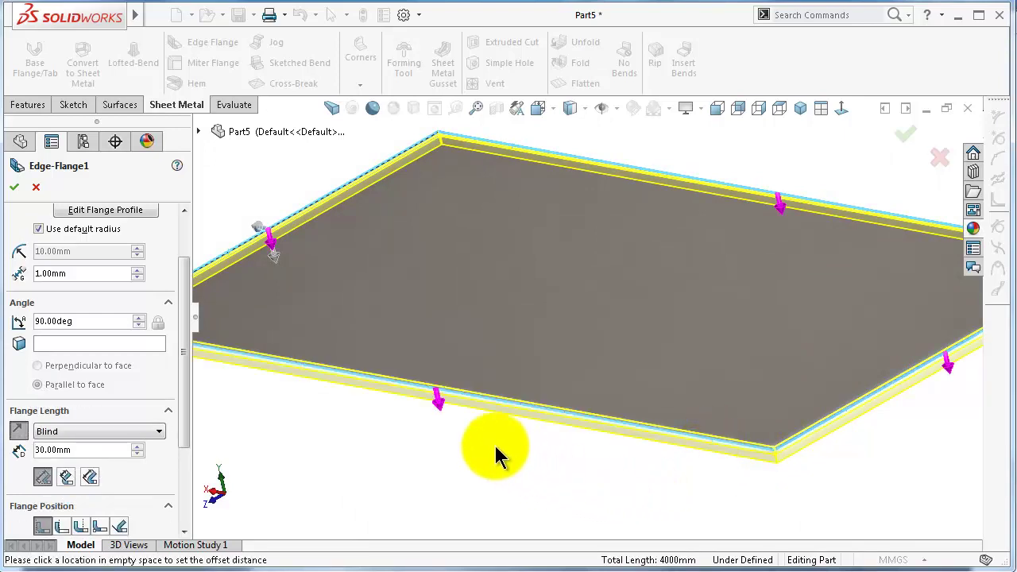
{"action": "left_click", "coordinate": [14, 190]}
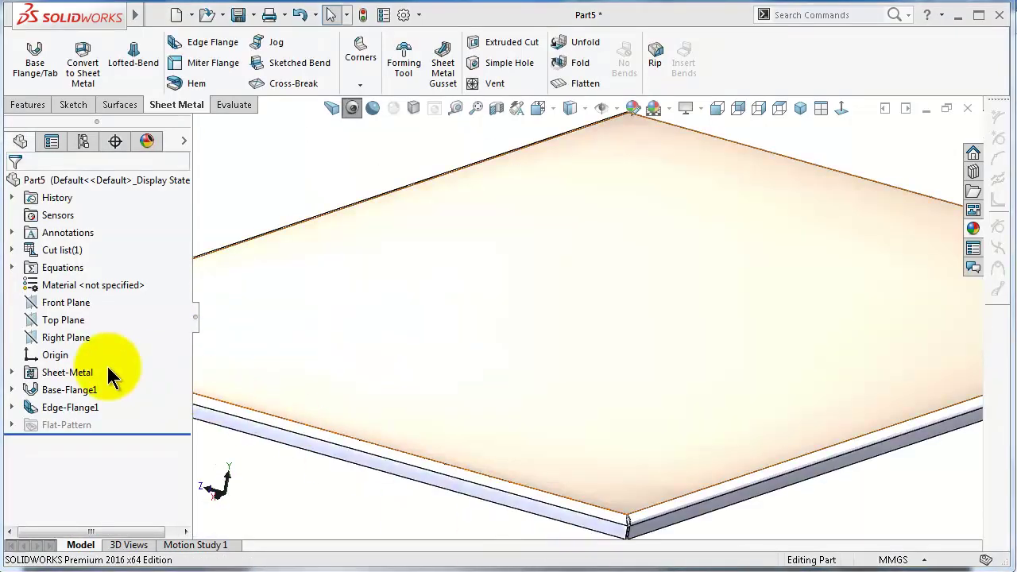
Edit the Sheet-Metal feature and set its default bend radius to 5 mm
{"action": "left_click", "coordinate": [76, 373]}
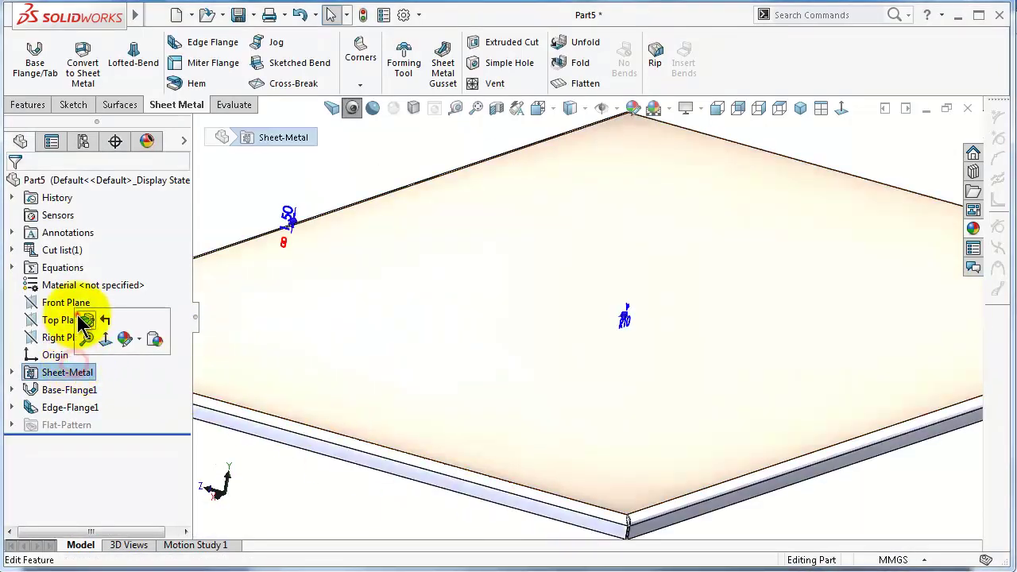
{"action": "left_click", "coordinate": [85, 320]}
{"action": "left_click", "coordinate": [95, 303]}
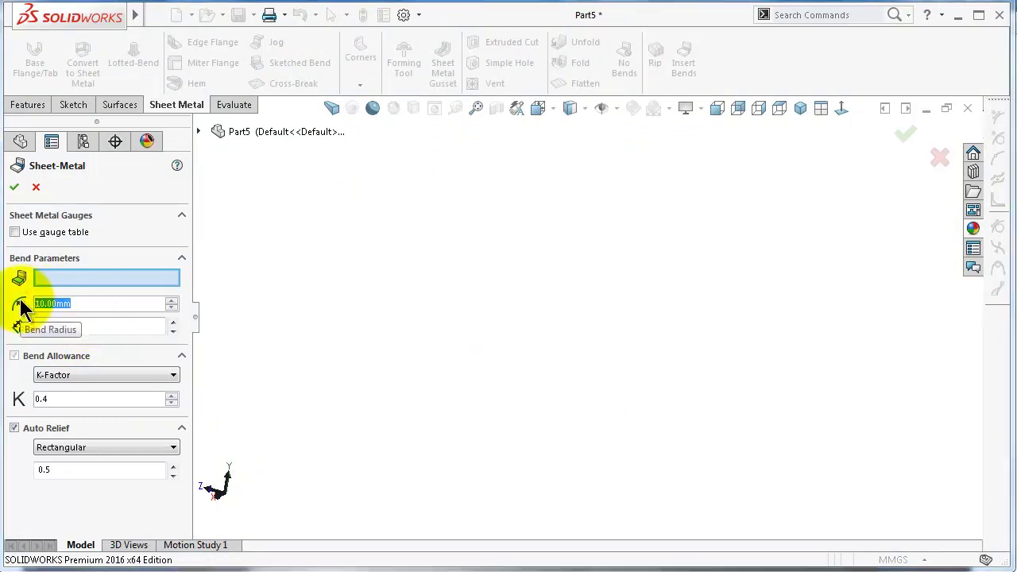
{"action": "type", "text": "5"}
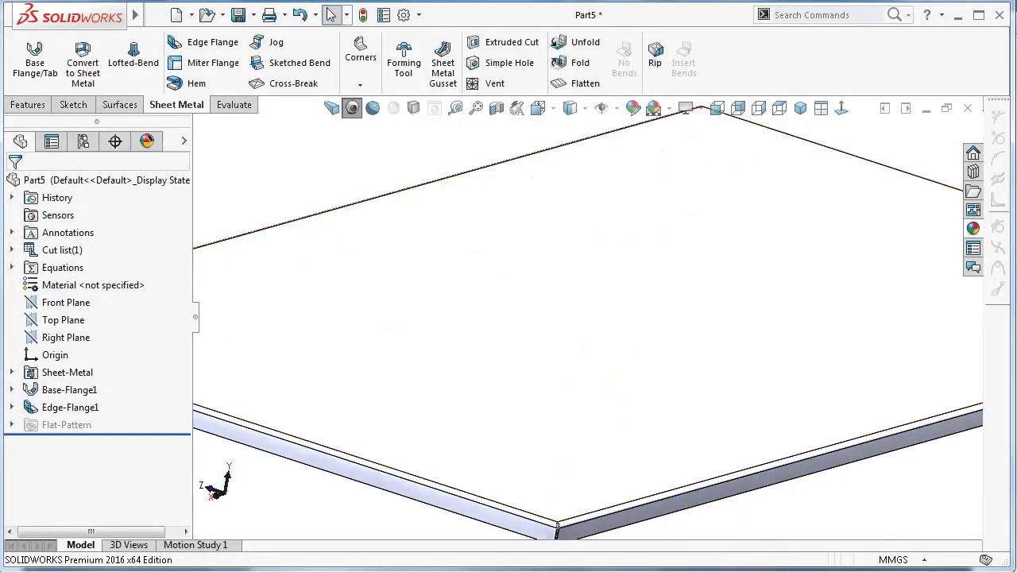
Start a Cross-Break on the plate's large top face, with the break direction pointing upward
{"action": "middle_click_drag", "start_coordinate": [762, 464], "coordinate": [742, 483]}
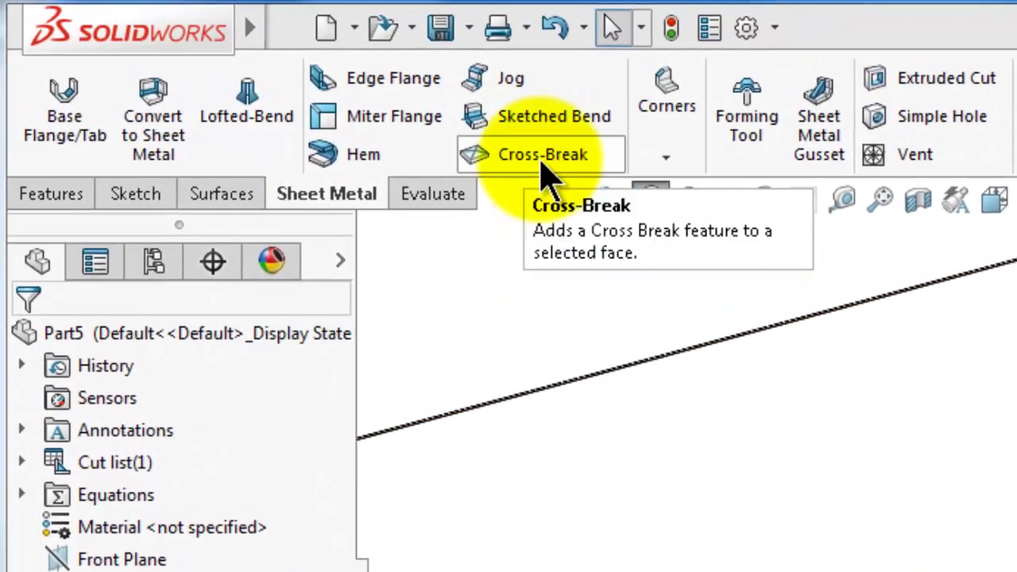
{"action": "left_click", "coordinate": [545, 158]}
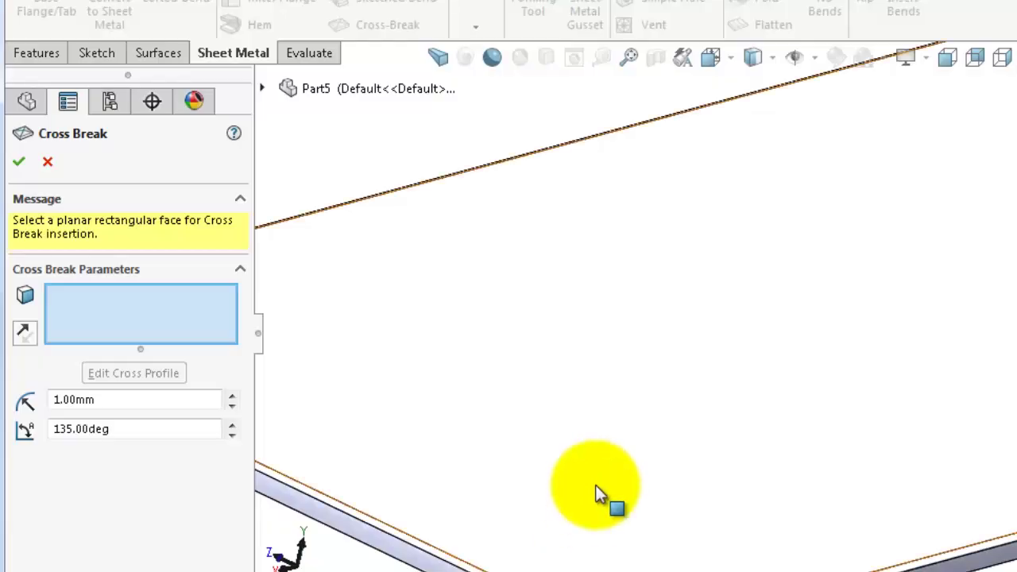
{"action": "left_click", "coordinate": [725, 330]}
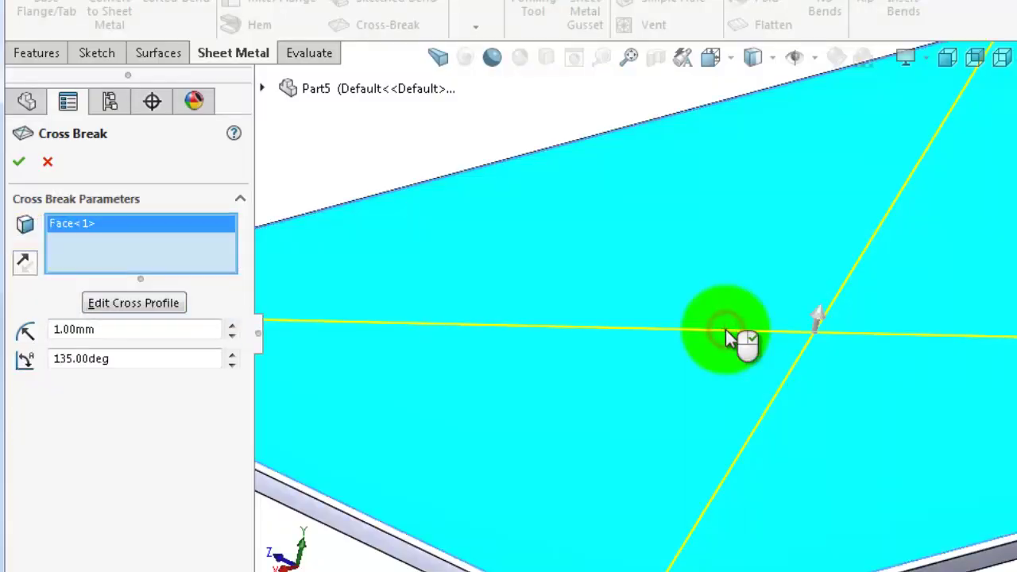
{"action": "scroll", "coordinate": [726, 340], "scroll_direction": "up", "scroll_amount": 3}
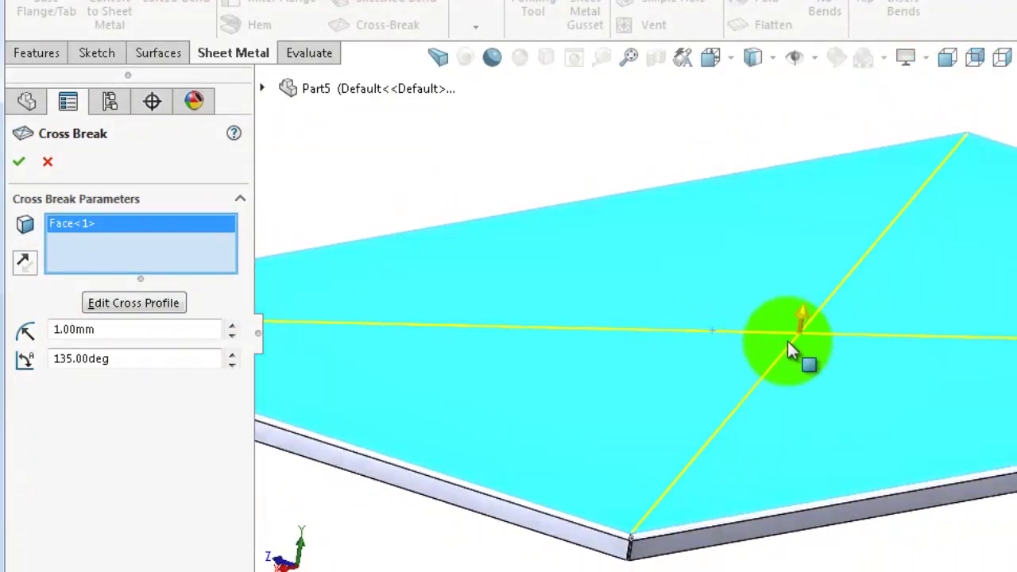
{"action": "scroll", "coordinate": [816, 336], "scroll_direction": "down", "scroll_amount": 3}
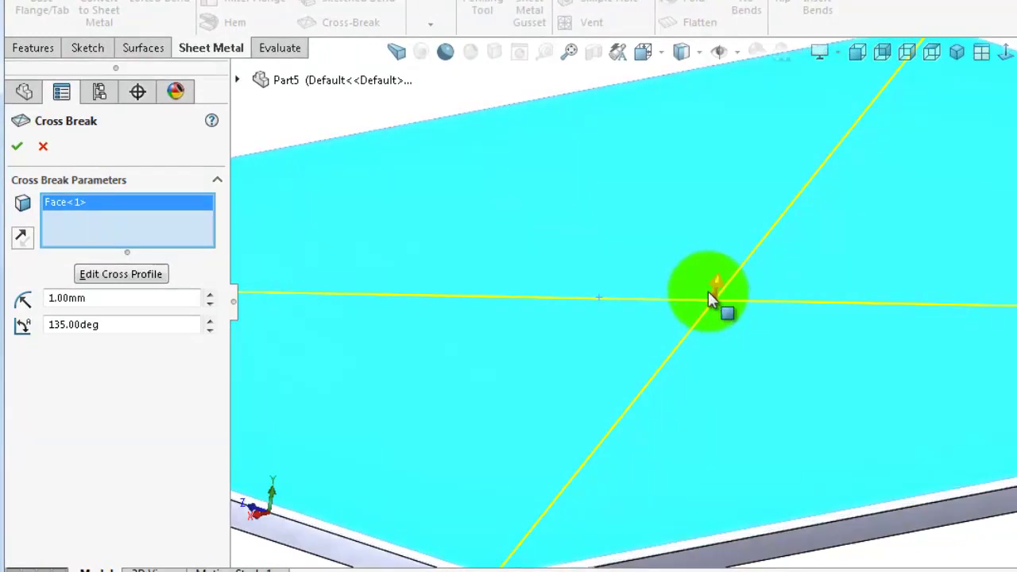
{"action": "scroll", "coordinate": [708, 294], "scroll_direction": "up", "scroll_amount": 4}
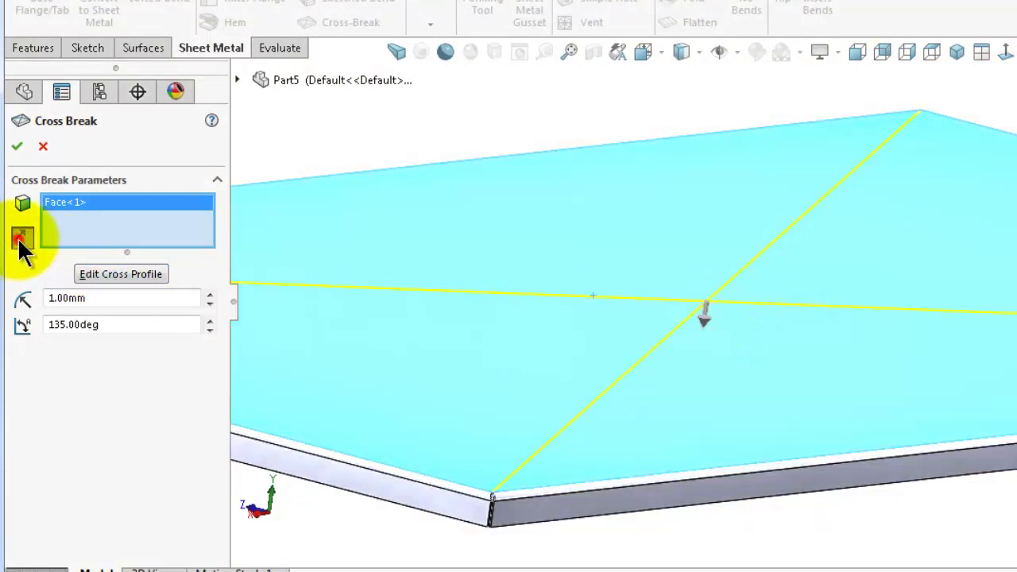
{"action": "left_click", "coordinate": [21, 242]}
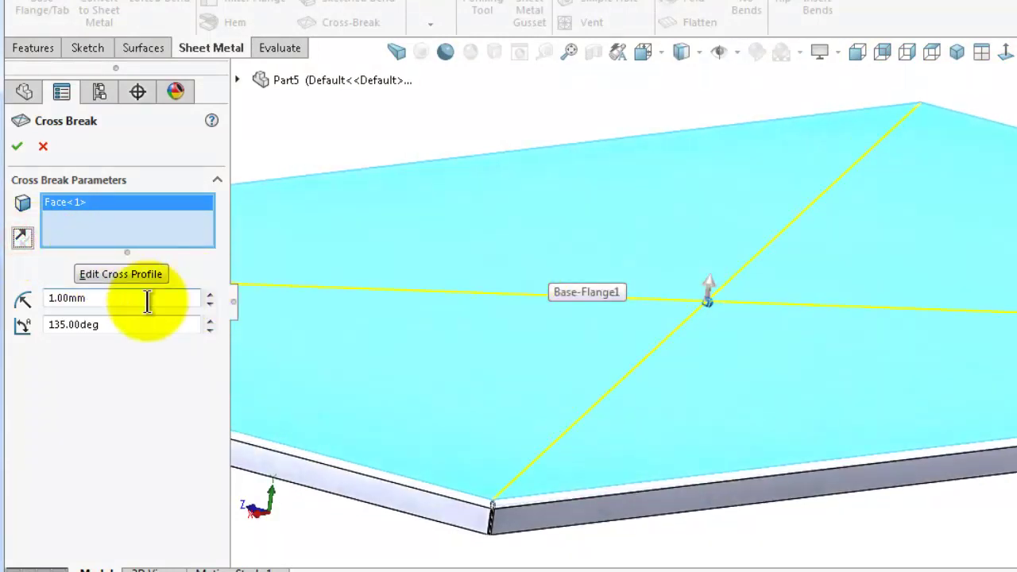
Set the break radius to 5 mm and create the cross break with a 135° break angle
{"action": "double_click", "coordinate": [133, 298]}
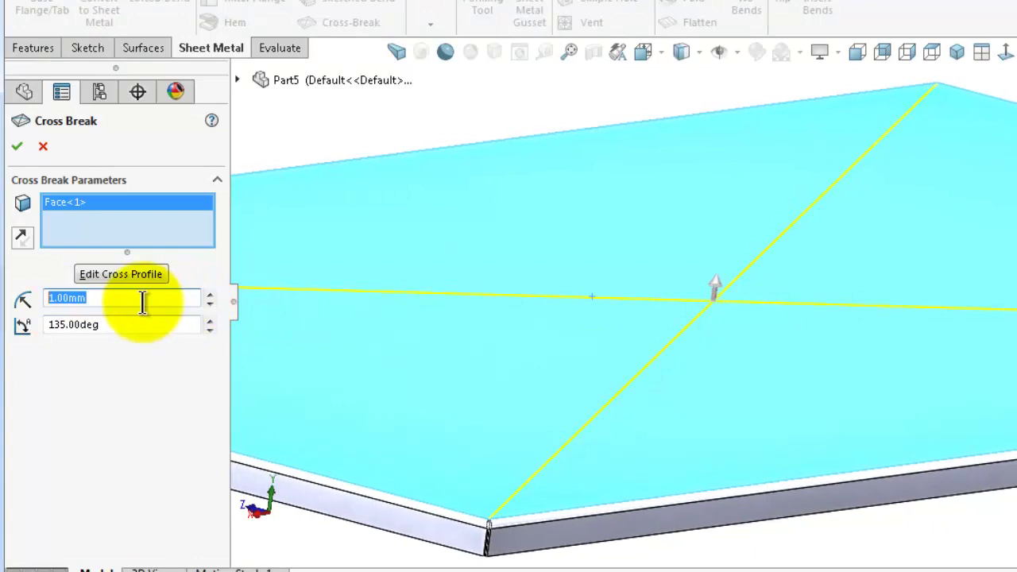
{"action": "left_click_drag", "start_coordinate": [140, 301], "coordinate": [48, 302]}
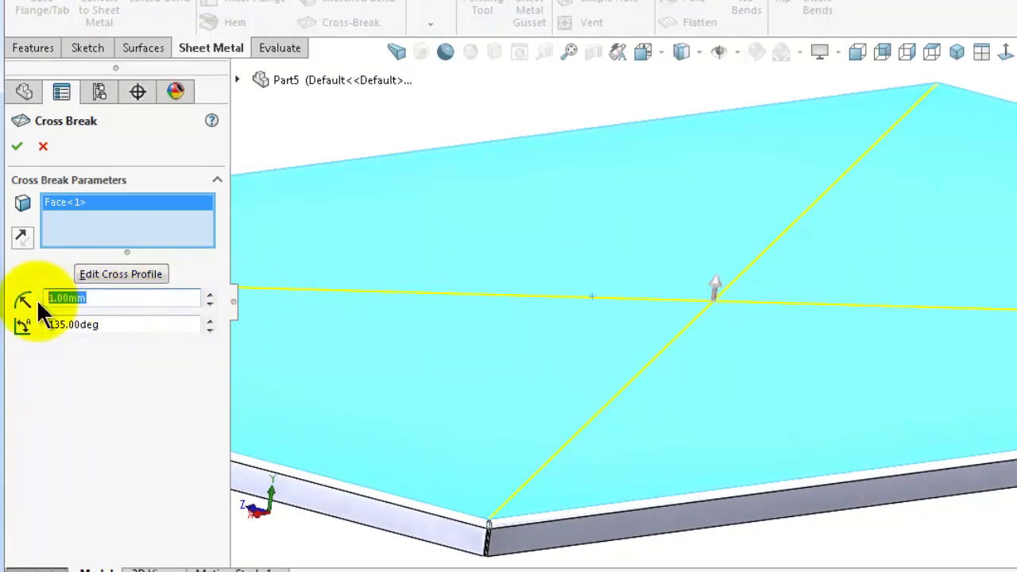
{"action": "type", "text": "5"}
{"action": "key", "text": "Return"}
{"action": "left_click_drag", "start_coordinate": [120, 324], "coordinate": [40, 332]}
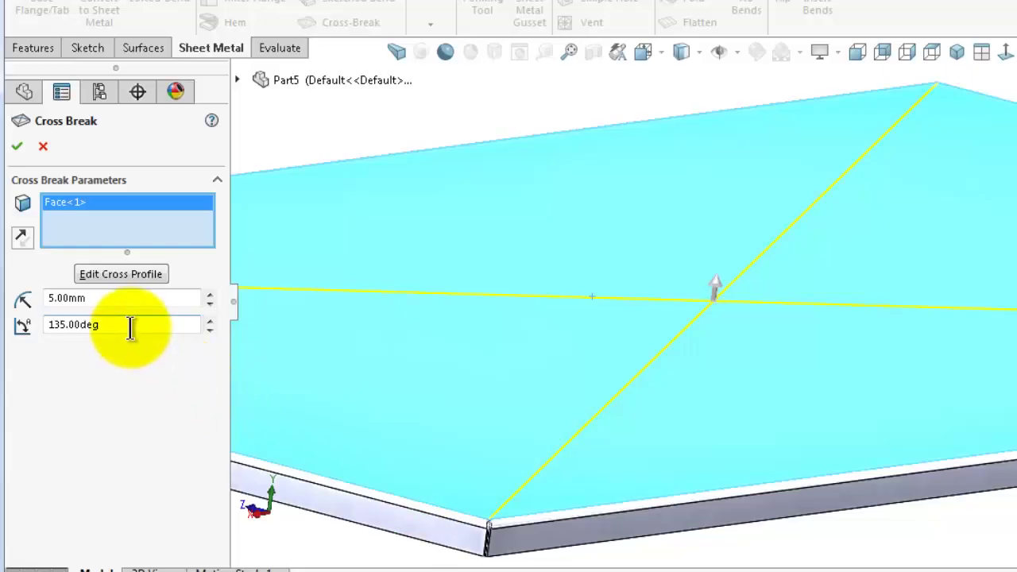
{"action": "left_click", "coordinate": [130, 326]}
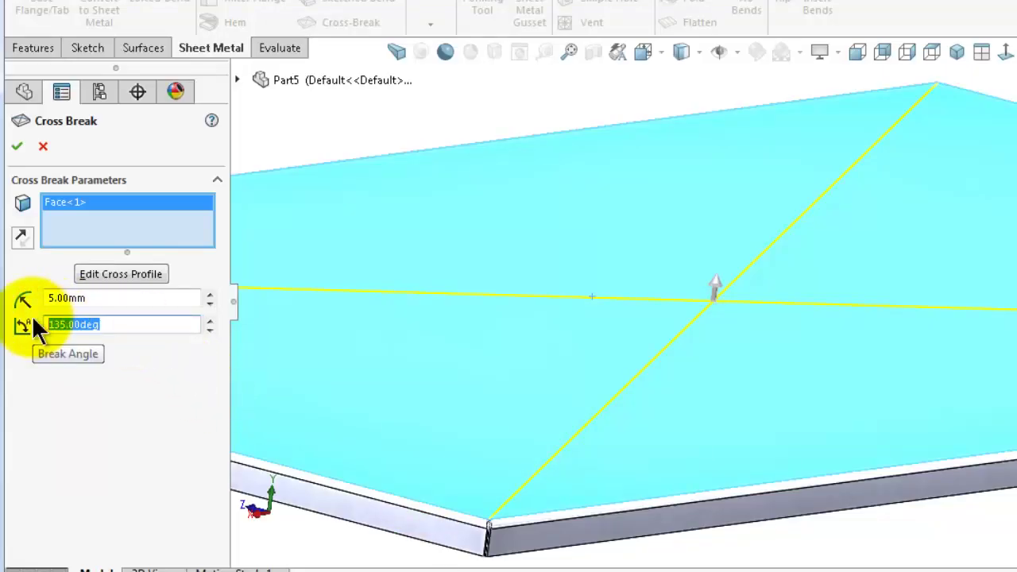
{"action": "left_click", "coordinate": [17, 148]}
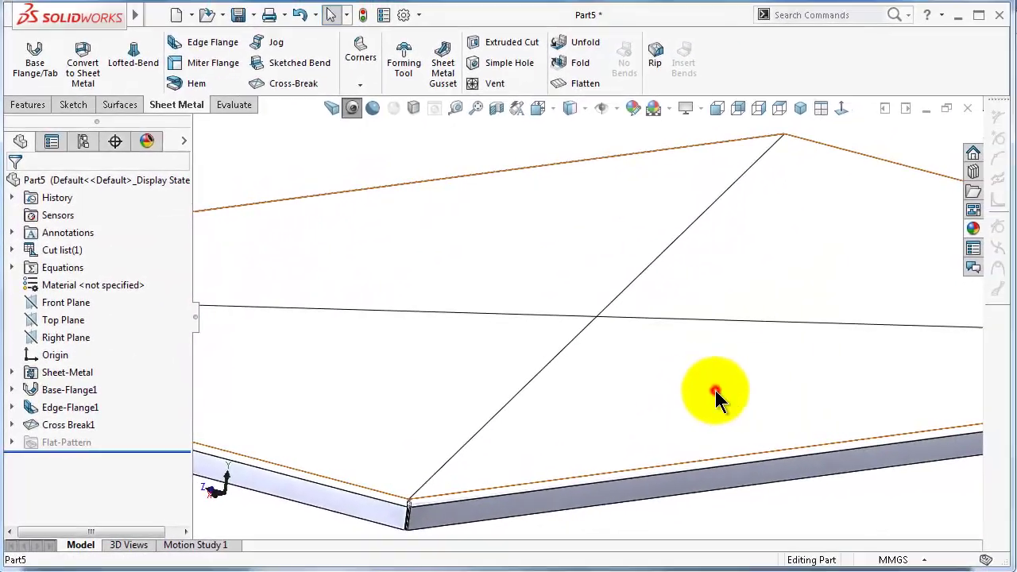
Examine the cross-break lines on the flanged plate from several low and raised viewing angles
{"action": "left_click", "coordinate": [715, 390]}
{"action": "left_click", "coordinate": [771, 499]}
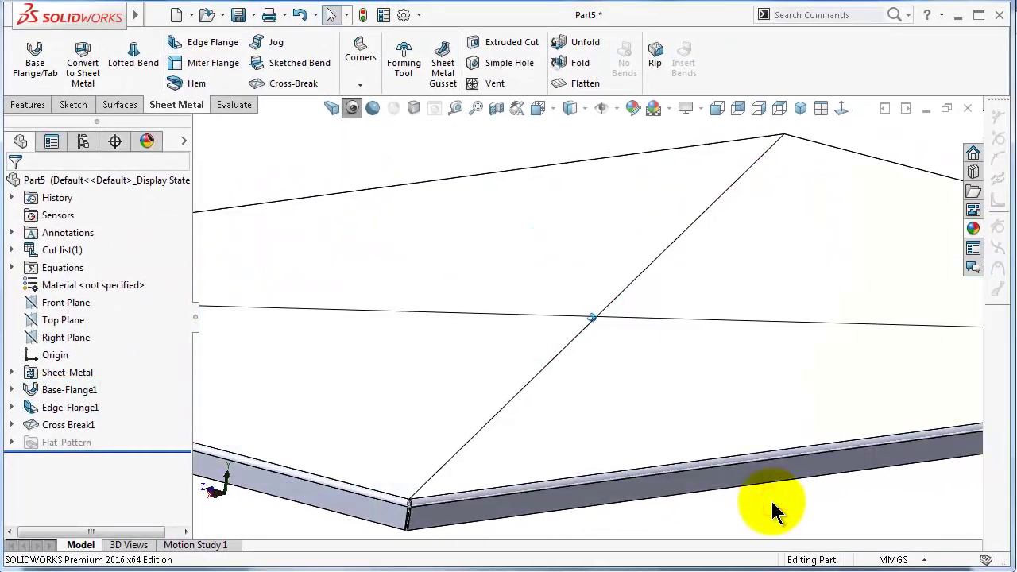
{"action": "key", "text": "Up"}
{"action": "key", "text": "Up"}
{"action": "key", "text": "Up"}
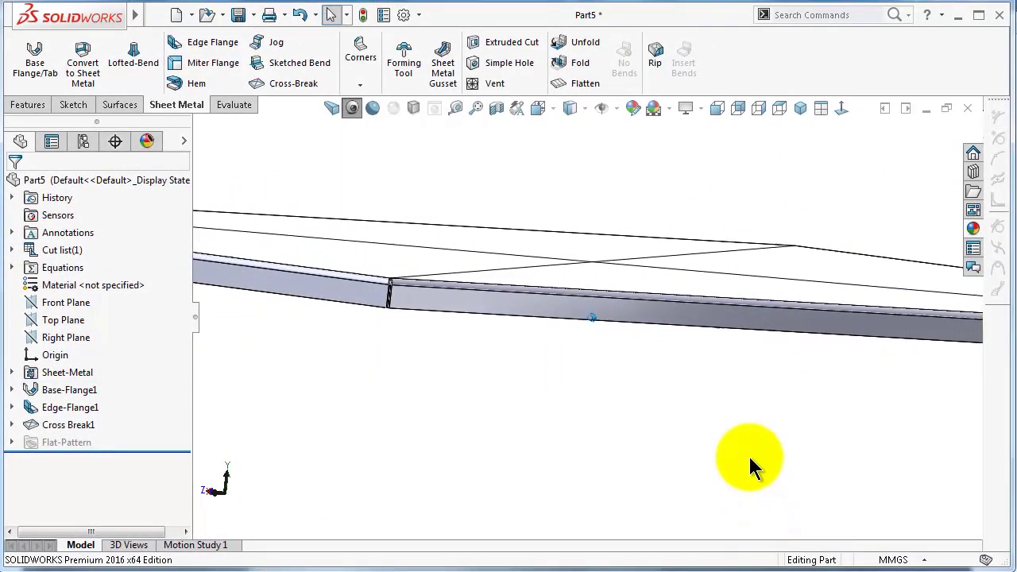
{"action": "key", "text": "Left"}
{"action": "key", "text": "Left"}
{"action": "key", "text": "Left"}
{"action": "key", "text": "Down"}
{"action": "key", "text": "Down"}
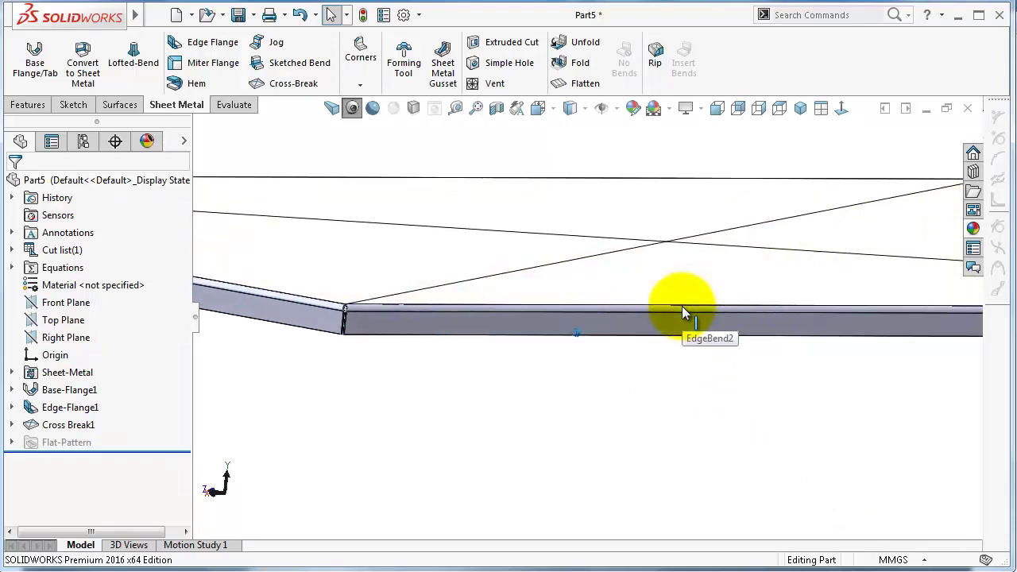
{"action": "key", "text": "Down"}
{"action": "key", "text": "Down"}
{"action": "key", "text": "z"}
{"action": "key", "text": "z"}
{"action": "key", "text": "z"}
{"action": "key", "text": "z"}
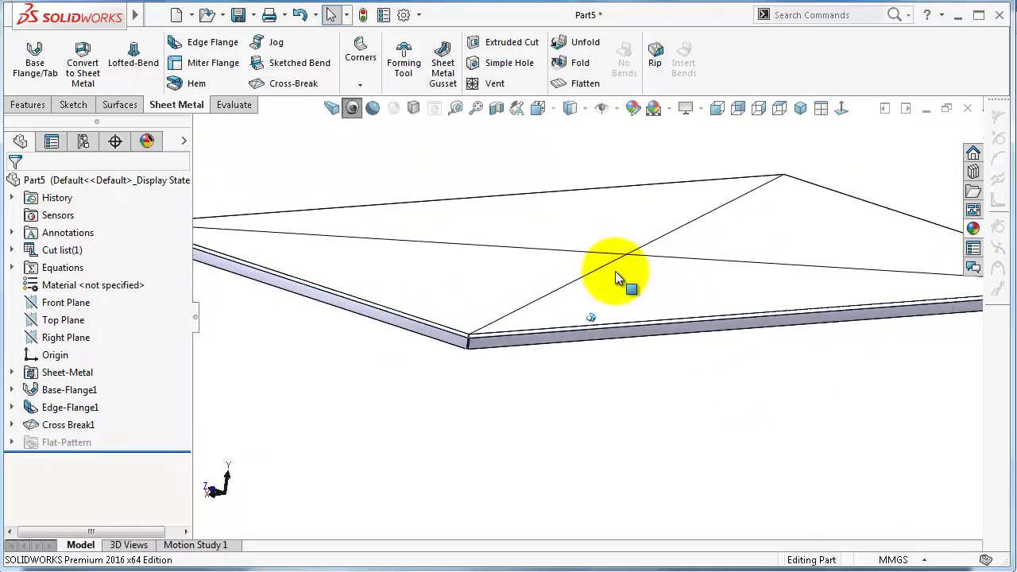
{"action": "key", "text": "Down"}
{"action": "key", "text": "Down"}
{"action": "key", "text": "Down"}
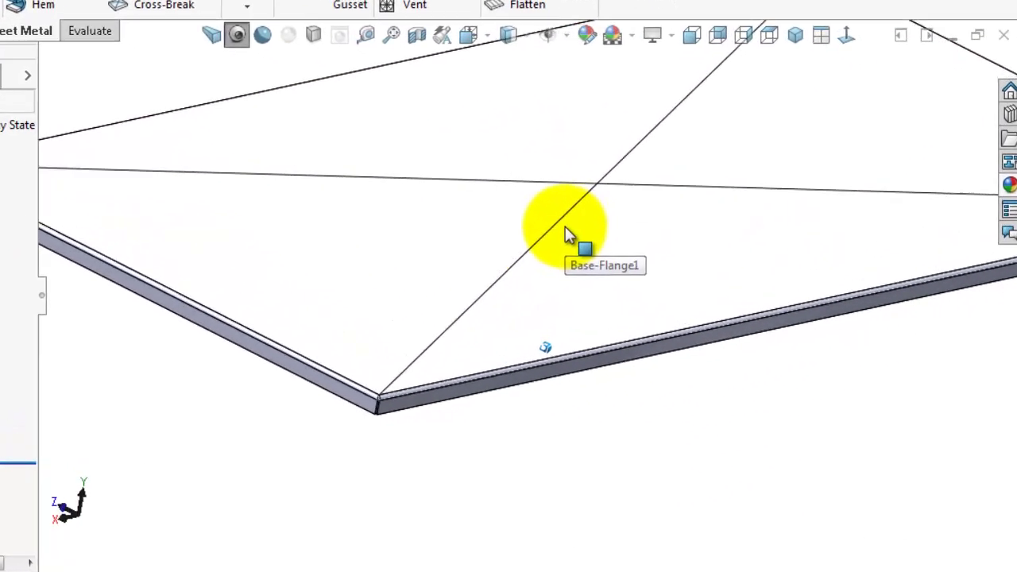
{"action": "key", "text": "shift+z"}
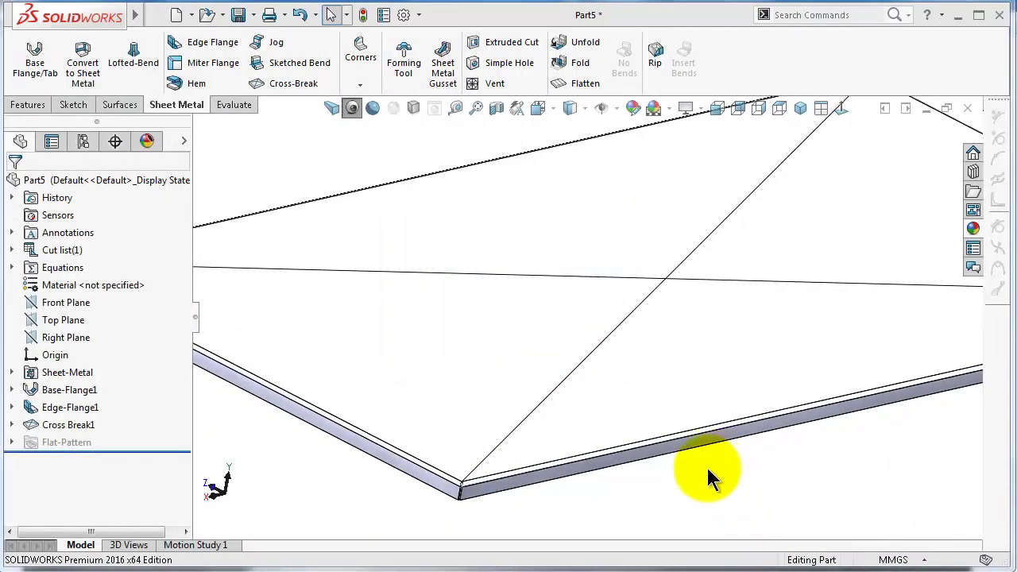
Reopen the cross break feature for editing and open its cross profile sketch, moving the Profile Sketch dialog clear of the diagonals
{"action": "left_click", "coordinate": [72, 426]}
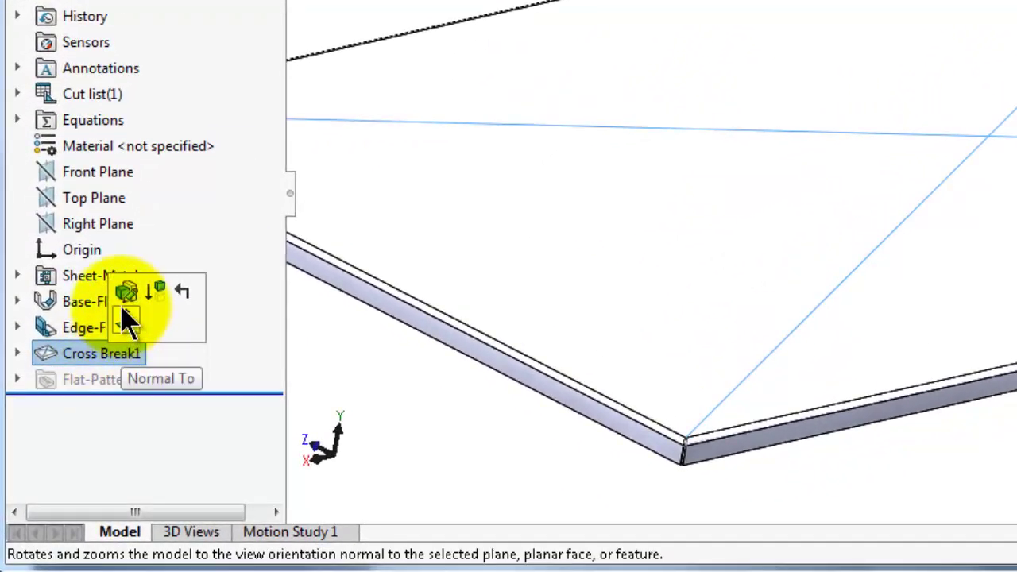
{"action": "left_click", "coordinate": [124, 300]}
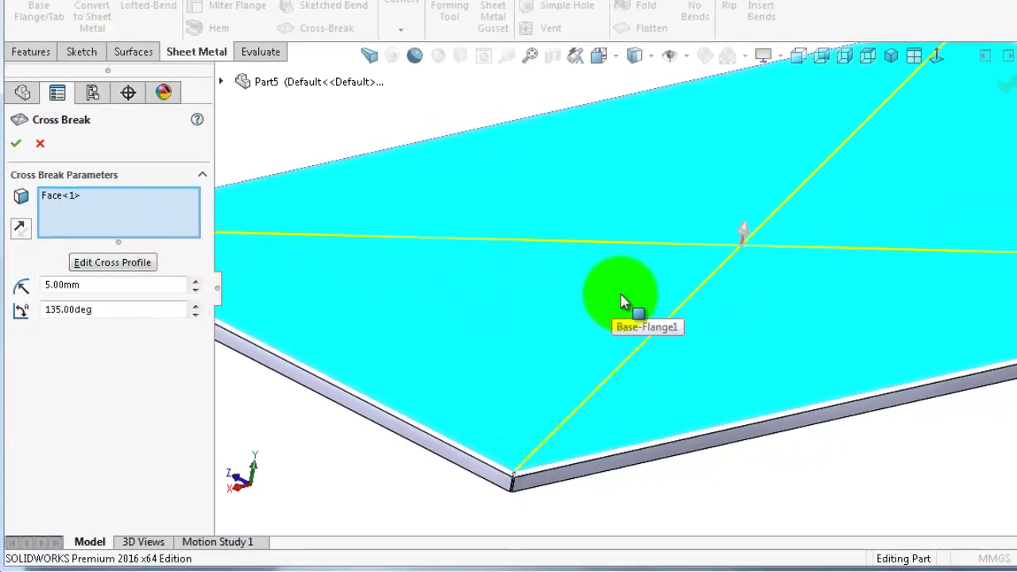
{"action": "scroll", "coordinate": [767, 477], "scroll_direction": "down", "scroll_amount": 3}
{"action": "scroll", "coordinate": [768, 469], "scroll_direction": "up", "scroll_amount": 3}
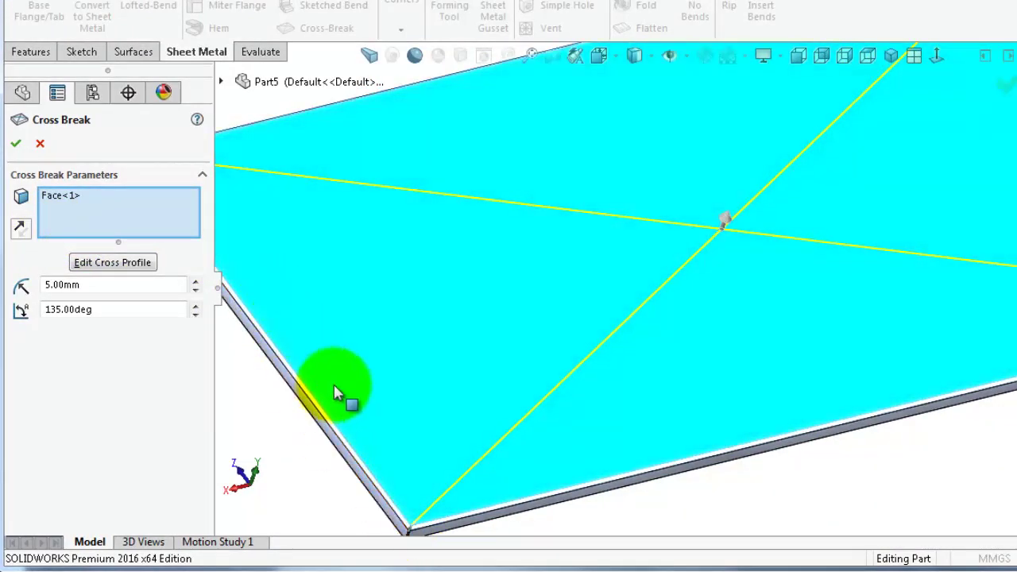
{"action": "left_click", "coordinate": [102, 260]}
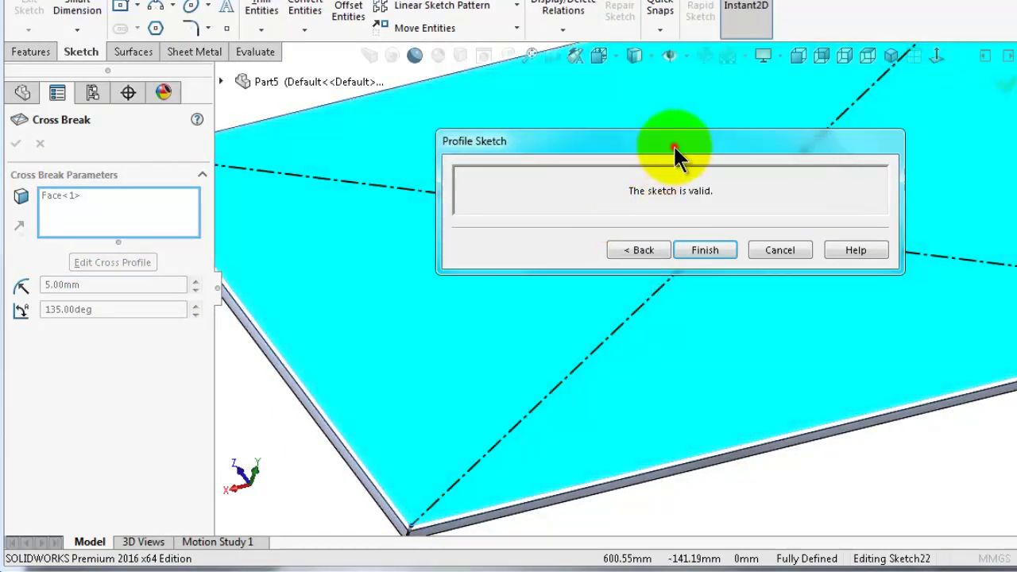
{"action": "mouse_move", "coordinate": [672, 144]}
{"action": "left_mouse_down"}
{"action": "mouse_move", "coordinate": [706, 249]}
{"action": "mouse_move", "coordinate": [820, 386]}
{"action": "left_mouse_up"}
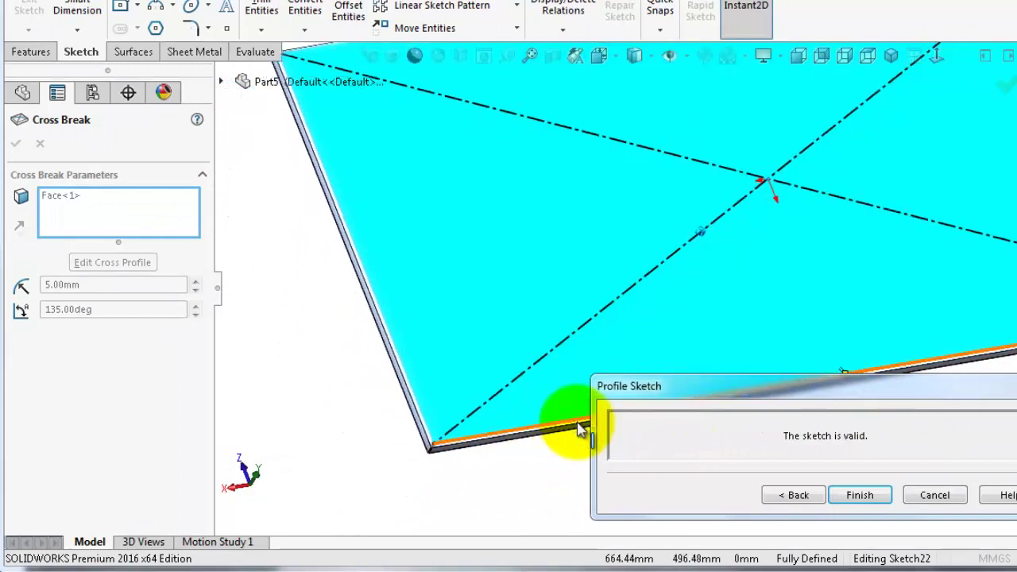
Delete the Coincident relation from the diagonal's endpoint at the plate's near corner
{"action": "middle_click_drag", "start_coordinate": [578, 422], "coordinate": [625, 379]}
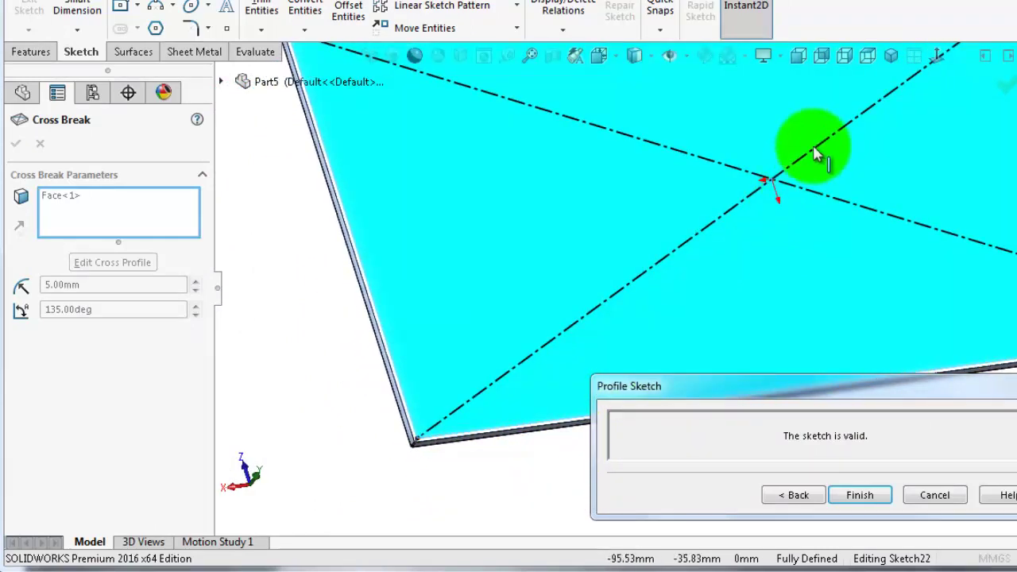
{"action": "scroll", "coordinate": [437, 422], "scroll_direction": "down", "scroll_amount": 5}
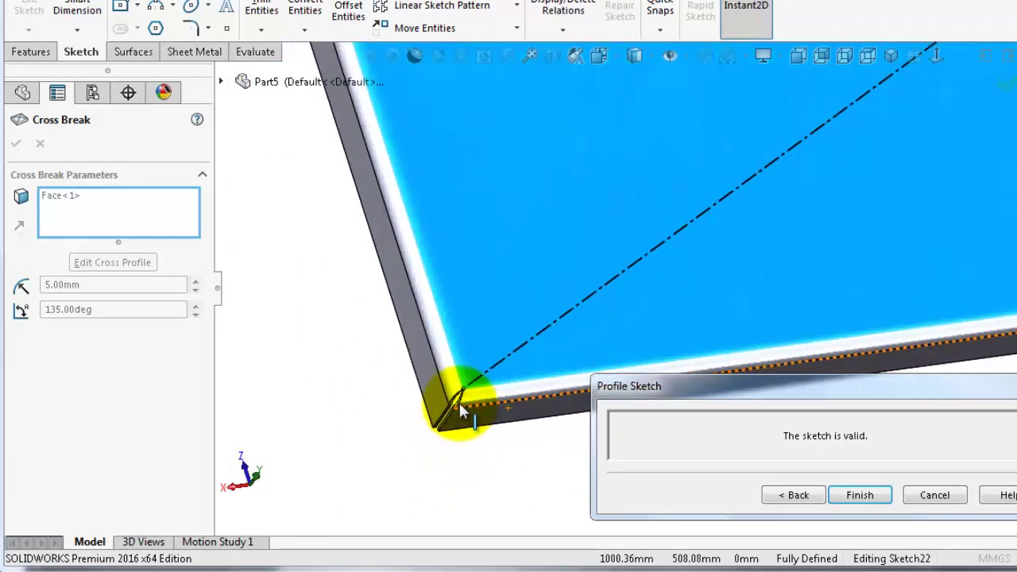
{"action": "middle_click_drag", "start_coordinate": [463, 411], "coordinate": [462, 395]}
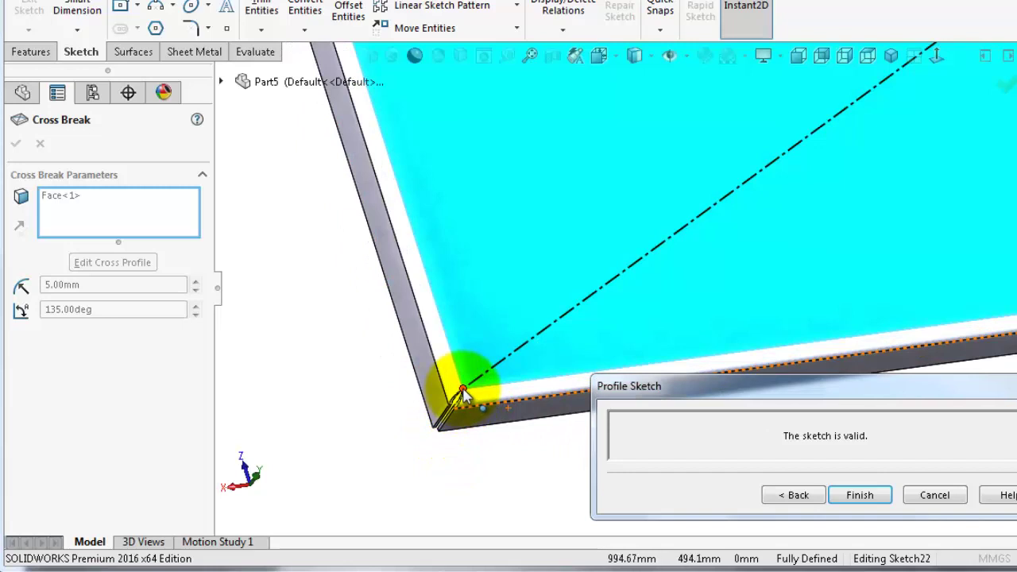
{"action": "left_click", "coordinate": [462, 390]}
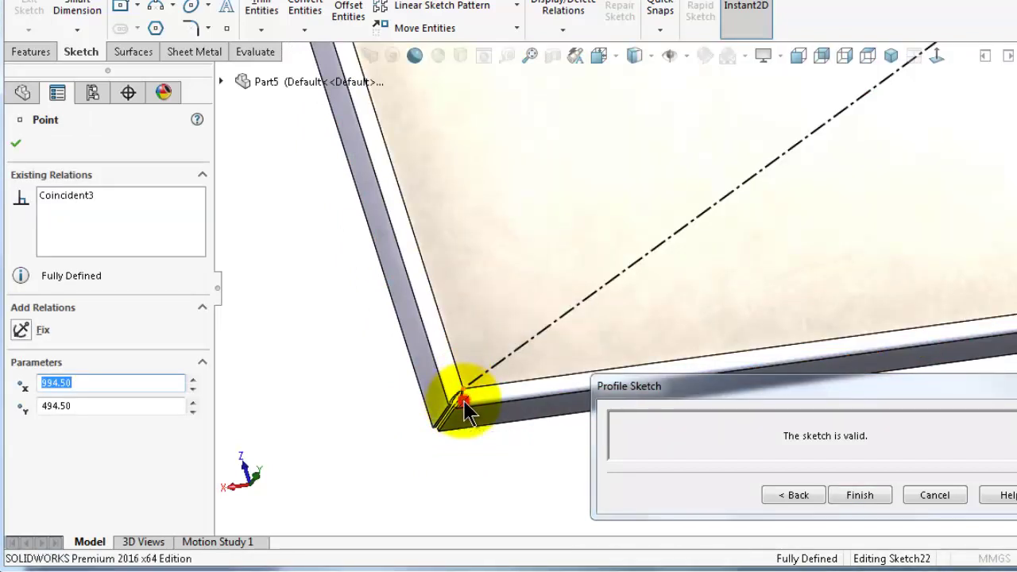
{"action": "left_click", "coordinate": [465, 403]}
{"action": "key", "text": "Delete"}
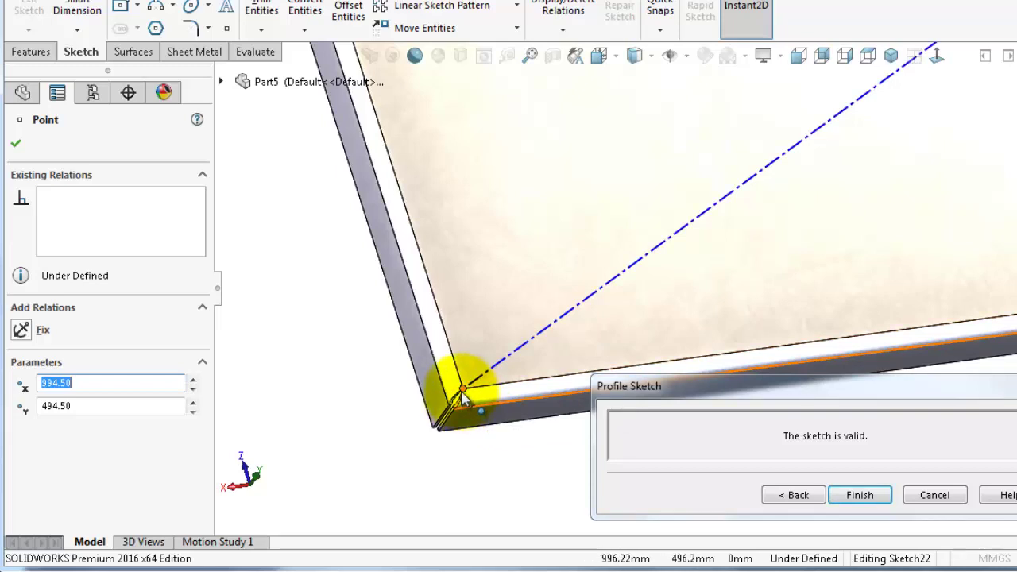
Move the freed diagonal endpoint inward off the face edges and try to accept the cross break with that profile
{"action": "mouse_move", "coordinate": [464, 393]}
{"action": "left_mouse_down"}
{"action": "mouse_move", "coordinate": [510, 352]}
{"action": "mouse_move", "coordinate": [561, 266]}
{"action": "left_mouse_up"}
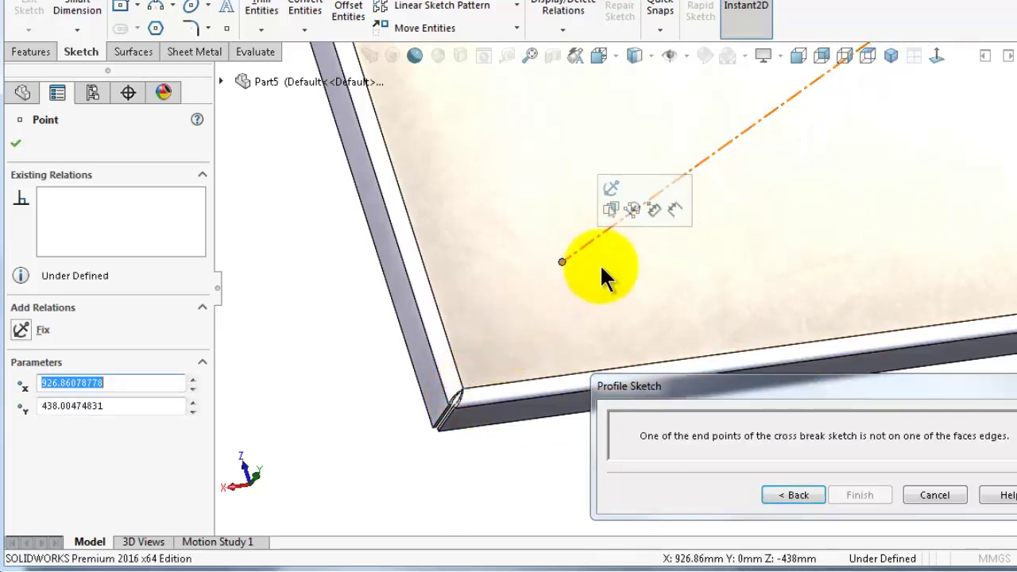
{"action": "left_click_drag", "start_coordinate": [771, 389], "coordinate": [688, 294]}
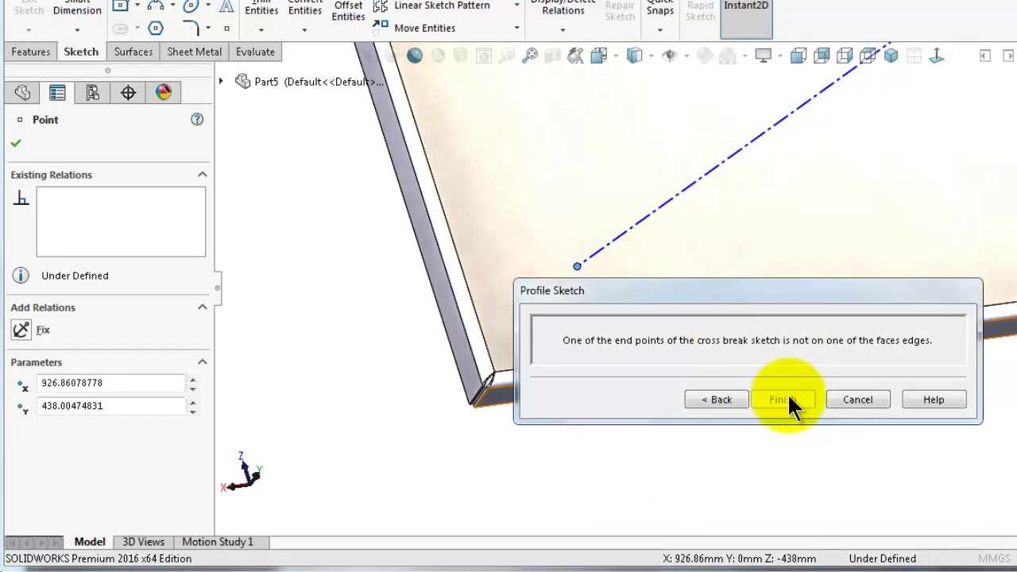
{"action": "left_click", "coordinate": [723, 397]}
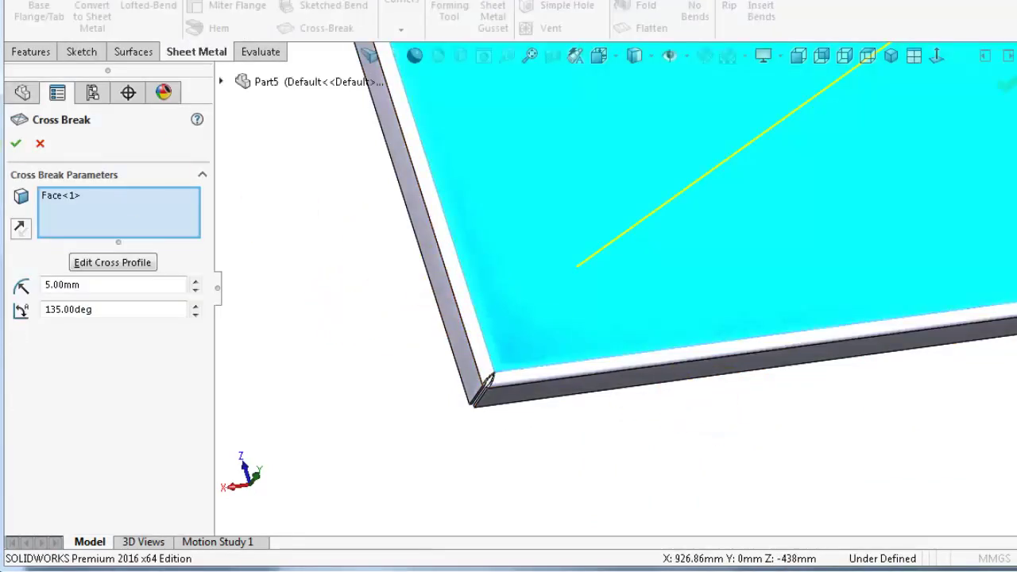
{"action": "left_click", "coordinate": [15, 145]}
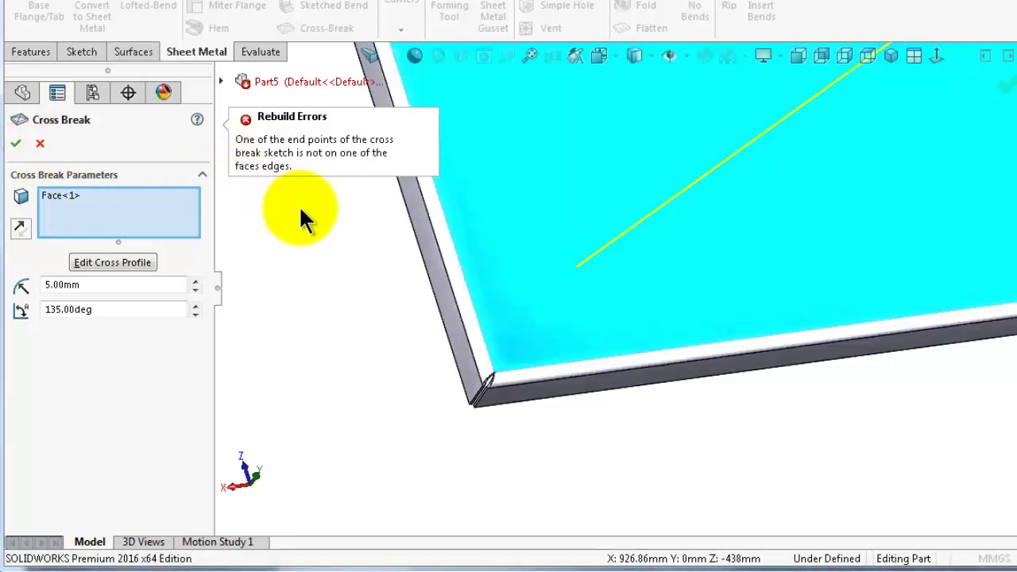
Reopen the cross profile sketch and place the loose diagonal endpoint on the short edge, about 19 mm from the corner
{"action": "left_click", "coordinate": [109, 262]}
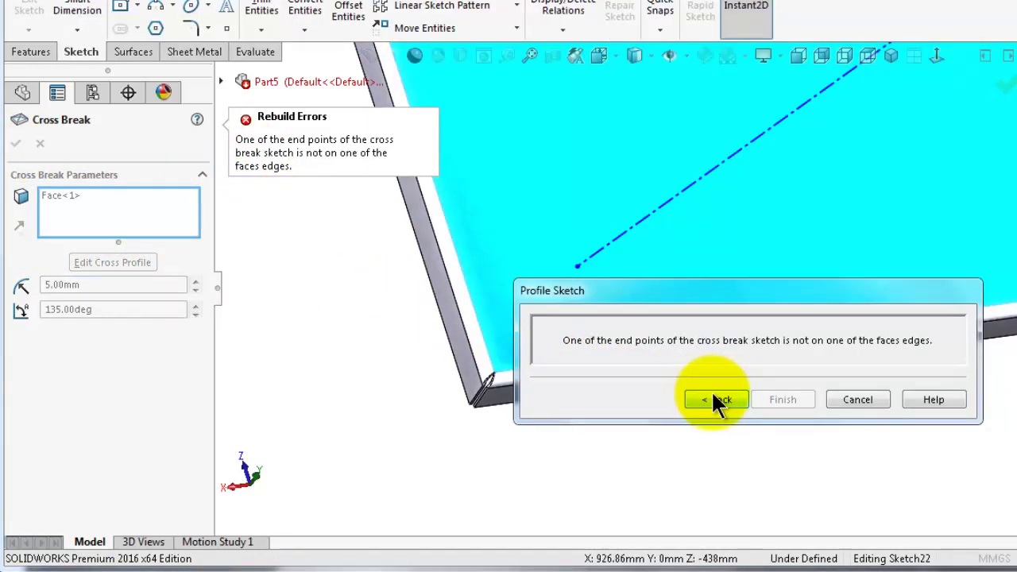
{"action": "left_click", "coordinate": [538, 254]}
{"action": "left_click_drag", "start_coordinate": [641, 293], "coordinate": [663, 365]}
{"action": "left_click_drag", "start_coordinate": [577, 266], "coordinate": [506, 355]}
{"action": "left_click_drag", "start_coordinate": [500, 347], "coordinate": [486, 343]}
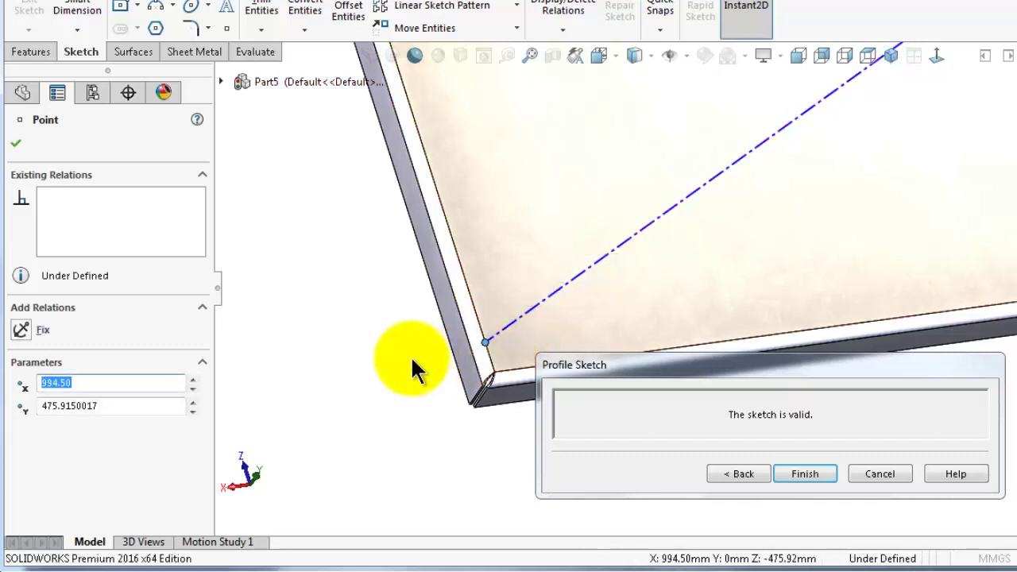
Dimension the diagonal's endpoint 20 mm from the face corner along the short edge and finish the profile sketch
{"action": "left_click", "coordinate": [387, 330]}
{"action": "scroll", "coordinate": [494, 336], "scroll_direction": "down", "scroll_amount": 5}
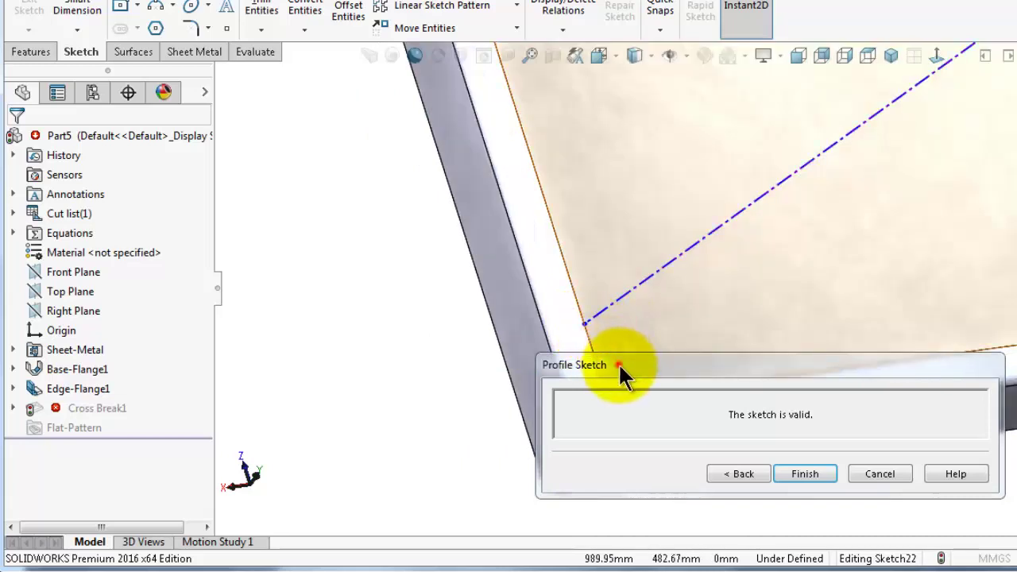
{"action": "left_click_drag", "start_coordinate": [618, 365], "coordinate": [702, 452]}
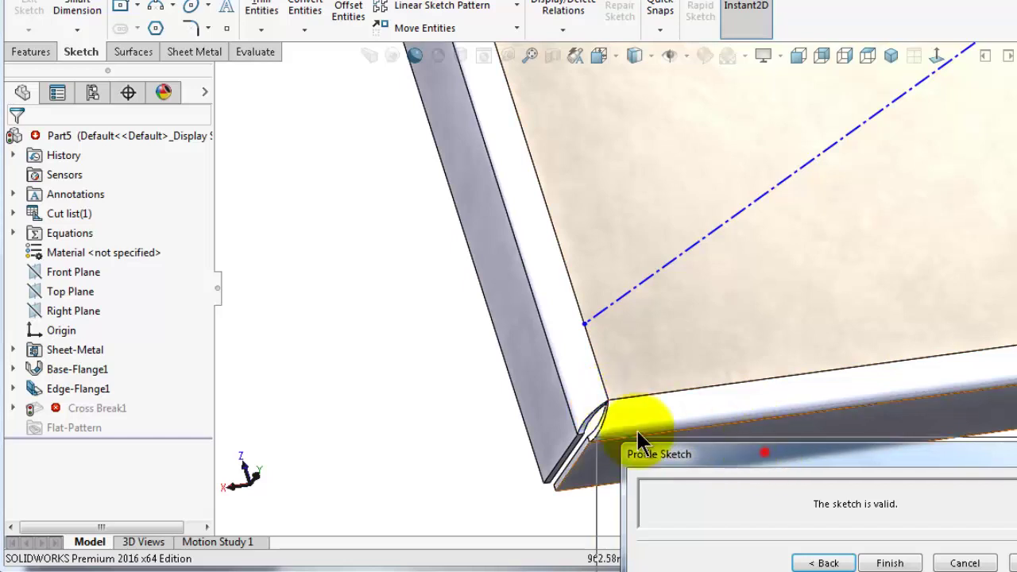
{"action": "mouse_move", "coordinate": [638, 435]}
{"action": "left_mouse_down"}
{"action": "mouse_move", "coordinate": [273, 306]}
{"action": "mouse_move", "coordinate": [183, 296]}
{"action": "left_mouse_up"}
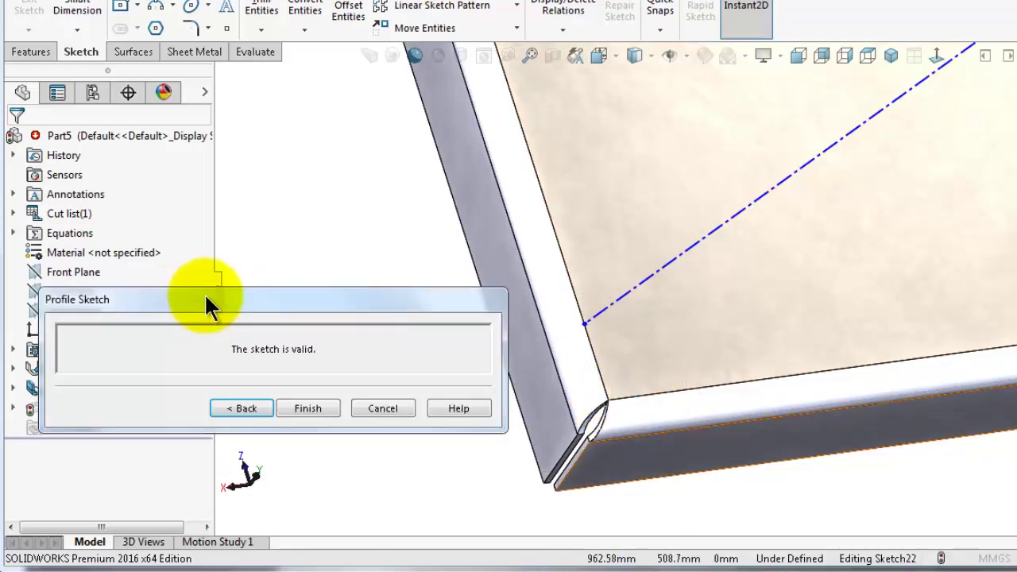
{"action": "left_click", "coordinate": [77, 9]}
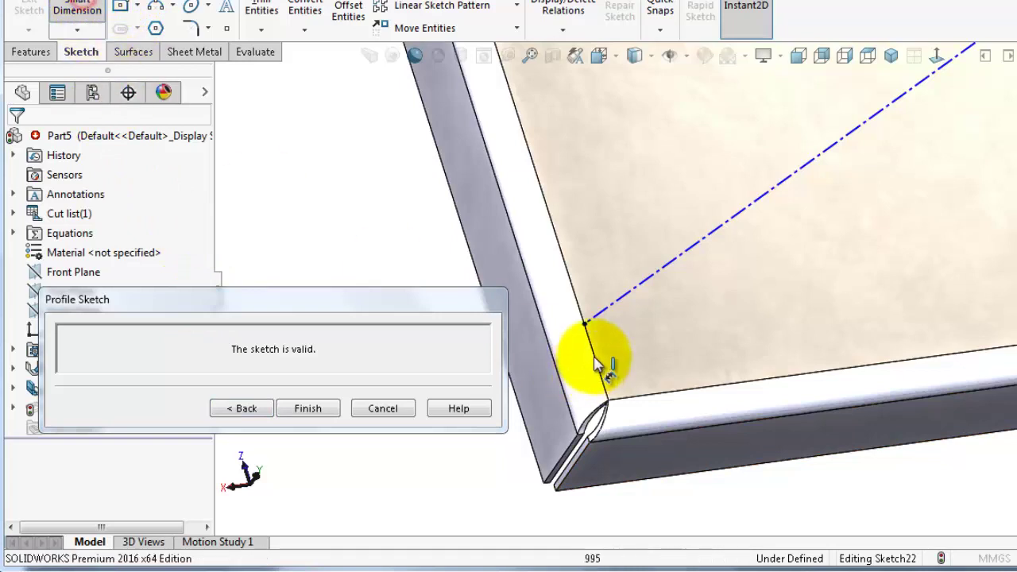
{"action": "left_click", "coordinate": [585, 325]}
{"action": "left_click", "coordinate": [607, 400]}
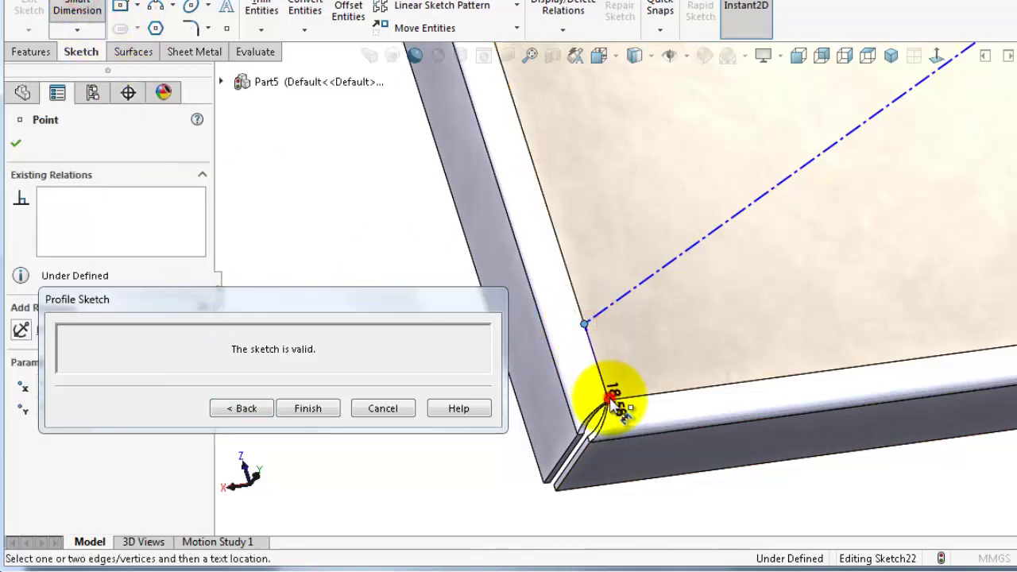
{"action": "left_click", "coordinate": [585, 388]}
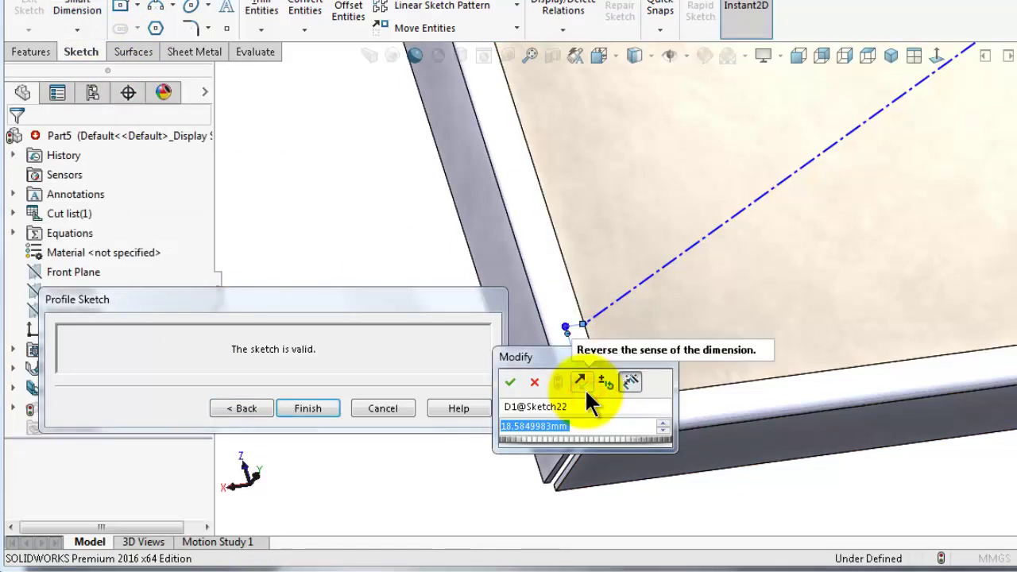
{"action": "type", "text": "20"}
{"action": "key", "text": "Return"}
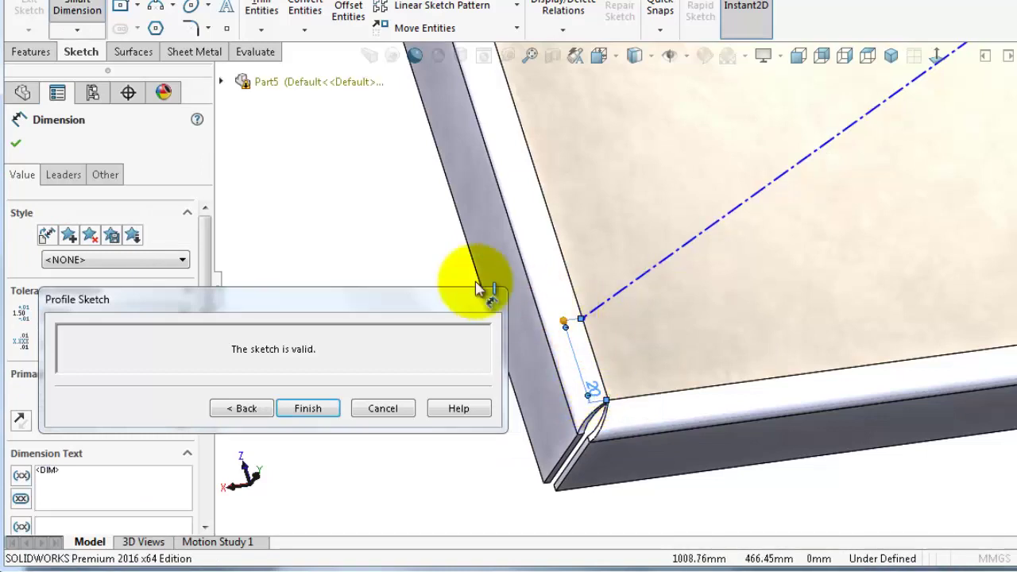
{"action": "left_click", "coordinate": [391, 439]}
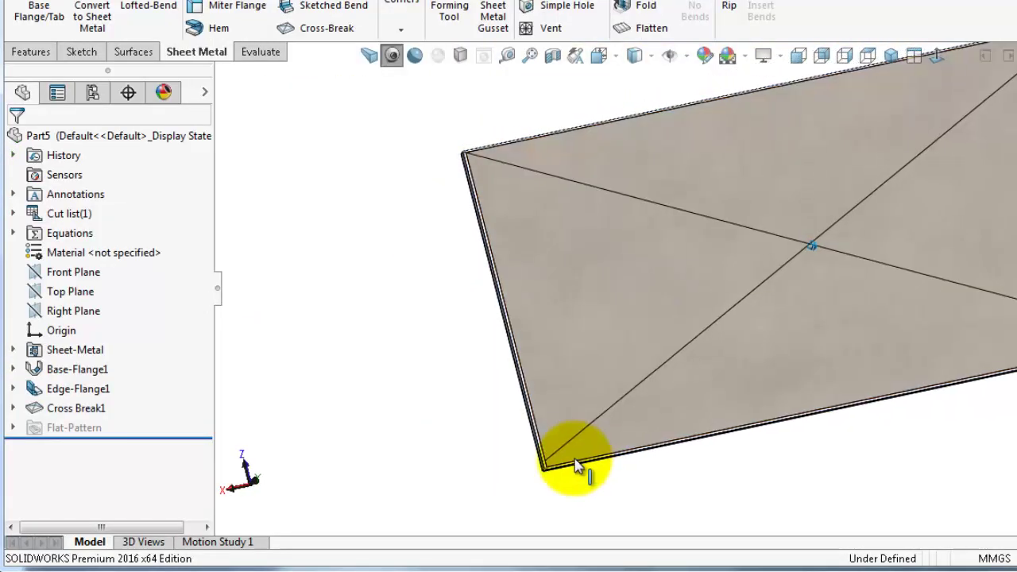
Reopen the cross break's profile sketch and delete the Coincident relation from the other diagonal's endpoint on the same short edge
{"action": "left_click", "coordinate": [40, 400]}
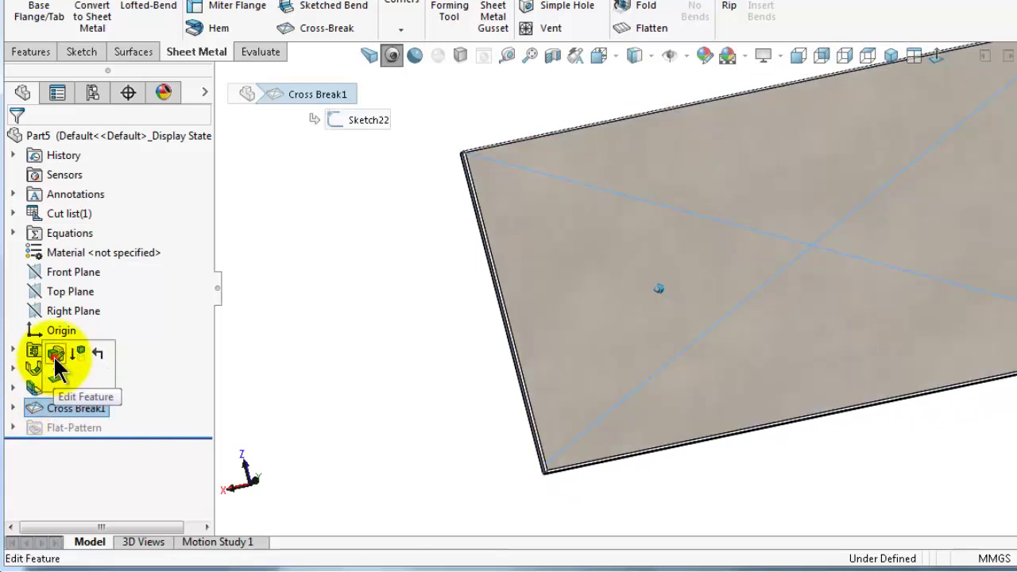
{"action": "left_click", "coordinate": [55, 357]}
{"action": "left_click", "coordinate": [104, 262]}
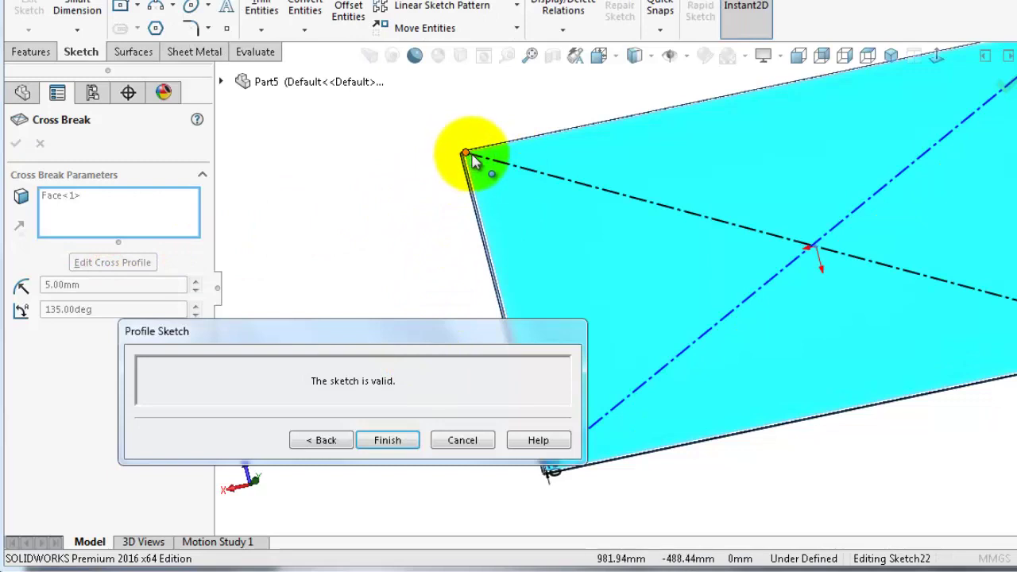
{"action": "scroll", "coordinate": [471, 158], "scroll_direction": "down", "scroll_amount": 3}
{"action": "left_click_drag", "start_coordinate": [487, 227], "coordinate": [497, 270]}
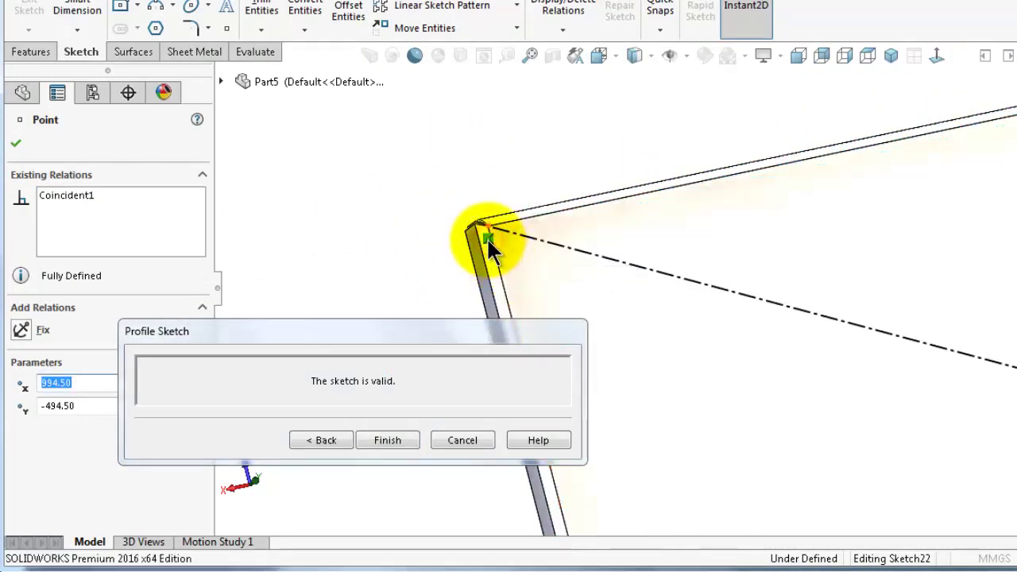
{"action": "key", "text": "Delete"}
Move the second diagonal's freed endpoint along the short edge to about 30 mm from its corner
{"action": "left_click_drag", "start_coordinate": [489, 227], "coordinate": [500, 272]}
{"action": "mouse_move", "coordinate": [471, 342]}
{"action": "left_mouse_down"}
{"action": "mouse_move", "coordinate": [417, 289]}
{"action": "mouse_move", "coordinate": [357, 284]}
{"action": "mouse_move", "coordinate": [358, 294]}
{"action": "left_mouse_up"}
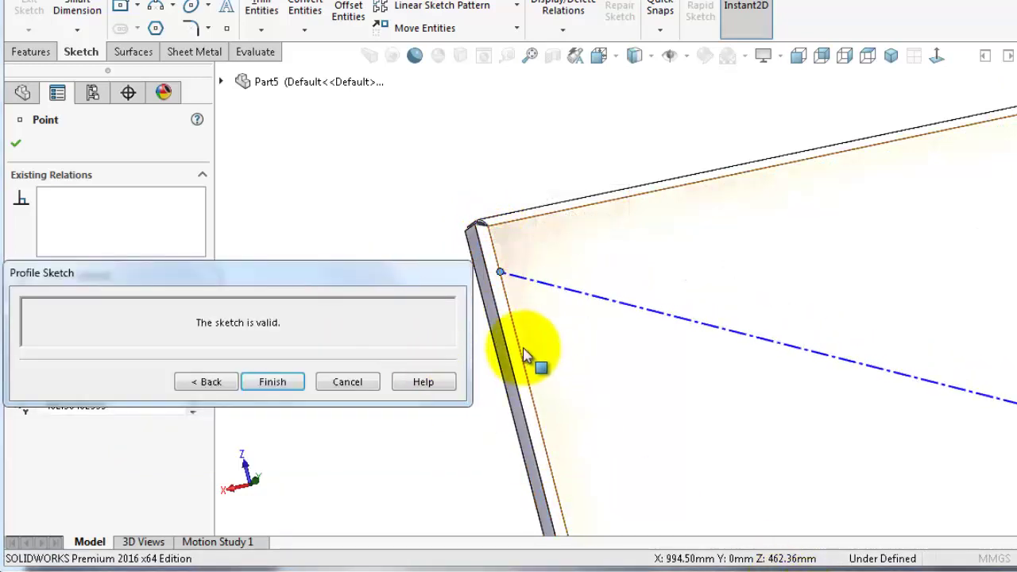
{"action": "mouse_move", "coordinate": [488, 270]}
{"action": "left_mouse_down"}
{"action": "mouse_move", "coordinate": [448, 253]}
{"action": "mouse_move", "coordinate": [498, 267]}
{"action": "mouse_move", "coordinate": [445, 262]}
{"action": "mouse_move", "coordinate": [504, 276]}
{"action": "left_mouse_up"}
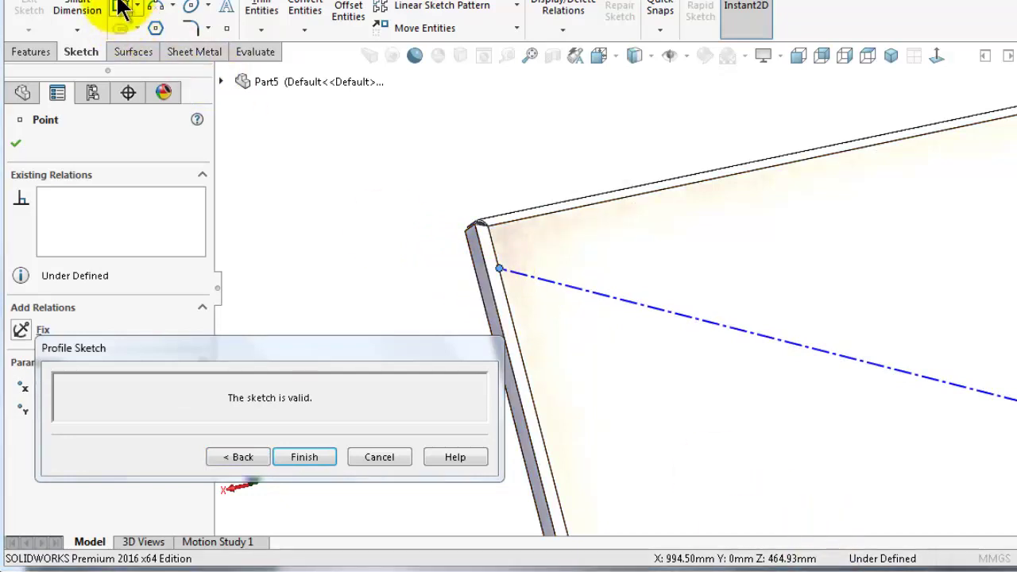
{"action": "left_click", "coordinate": [73, 11]}
{"action": "left_click", "coordinate": [483, 239]}
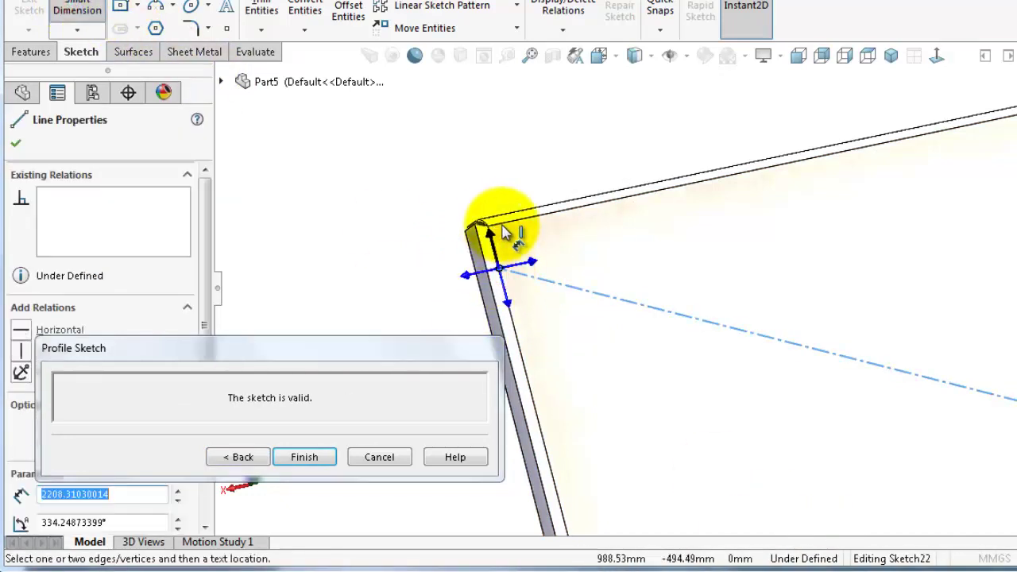
{"action": "left_click", "coordinate": [481, 266]}
{"action": "scroll", "coordinate": [480, 261], "scroll_direction": "down", "scroll_amount": 6}
{"action": "right_click_drag", "start_coordinate": [344, 258], "coordinate": [330, 148]}
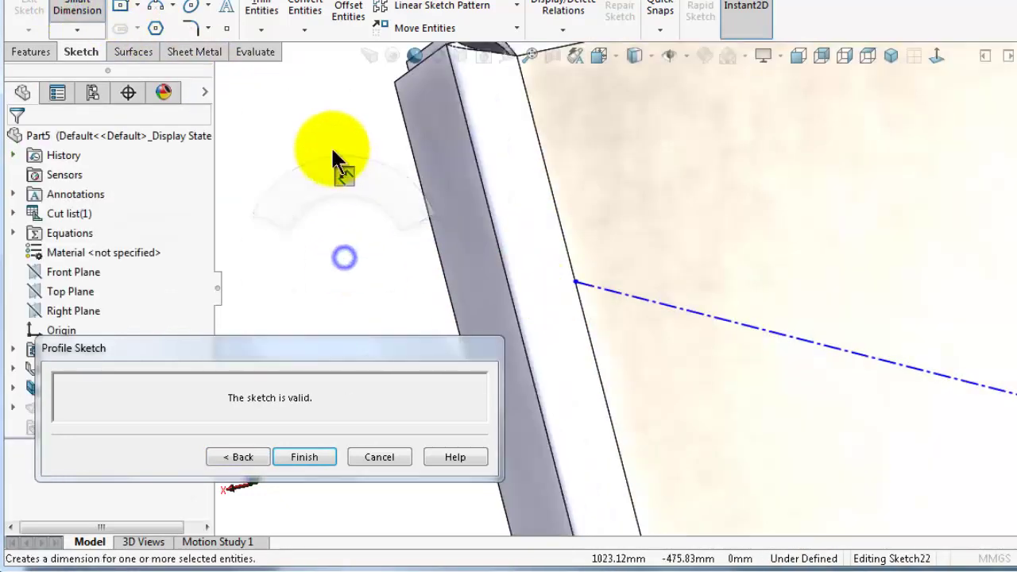
{"action": "left_click", "coordinate": [576, 283]}
{"action": "scroll", "coordinate": [521, 63], "scroll_direction": "up", "scroll_amount": 1}
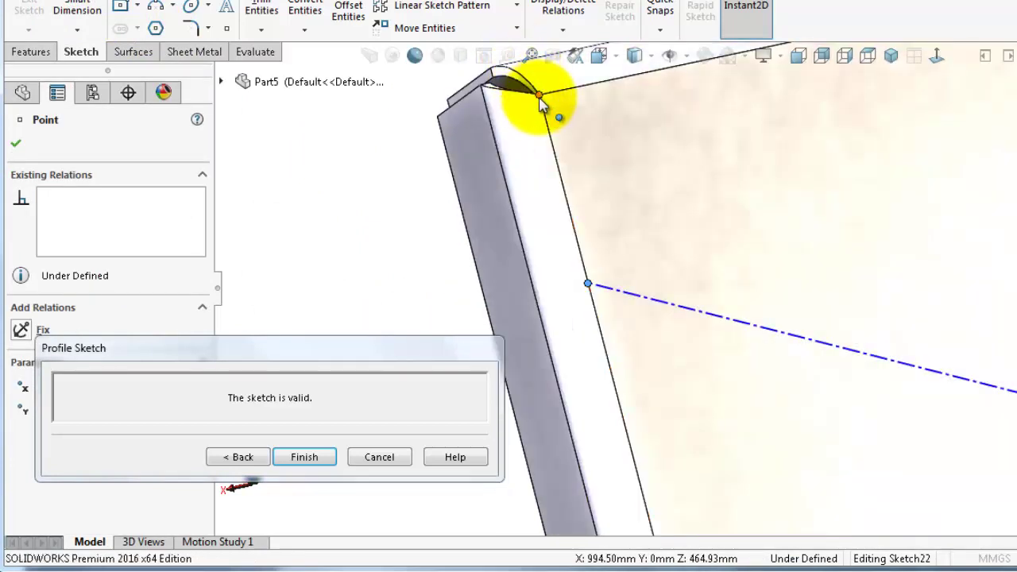
{"action": "left_click", "coordinate": [539, 96]}
Dimension the second diagonal's endpoint 20 mm from its face corner along the short edge
{"action": "right_click_drag", "start_coordinate": [275, 239], "coordinate": [277, 149]}
{"action": "left_click", "coordinate": [539, 95]}
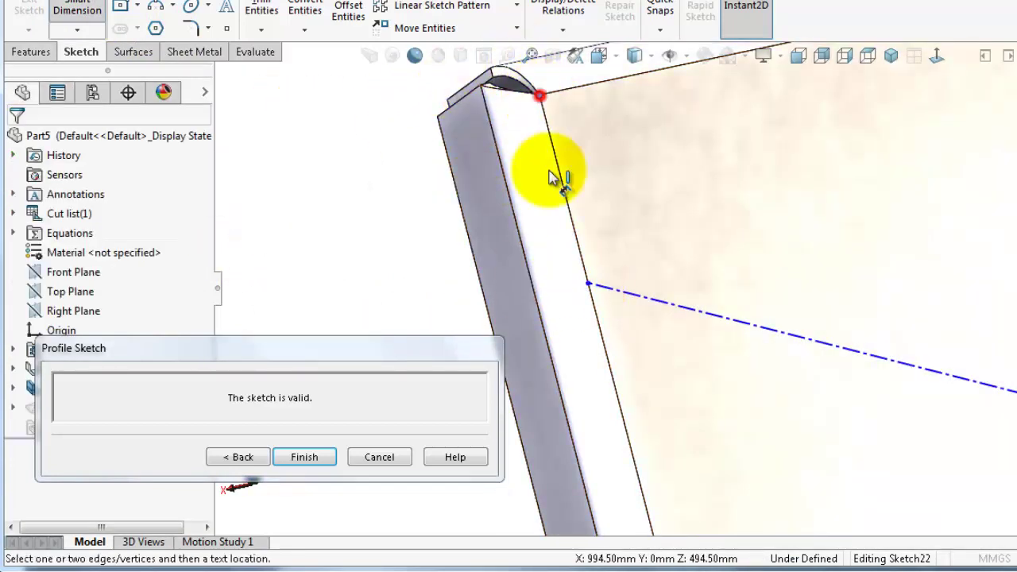
{"action": "left_click", "coordinate": [589, 284]}
{"action": "left_click", "coordinate": [463, 271]}
{"action": "type", "text": "20"}
{"action": "key", "text": "Return"}
Fully define all entities in the cross profile sketch with calculated relations and dimensions, then finish the profile
{"action": "scroll", "coordinate": [634, 269], "scroll_direction": "up", "scroll_amount": 8}
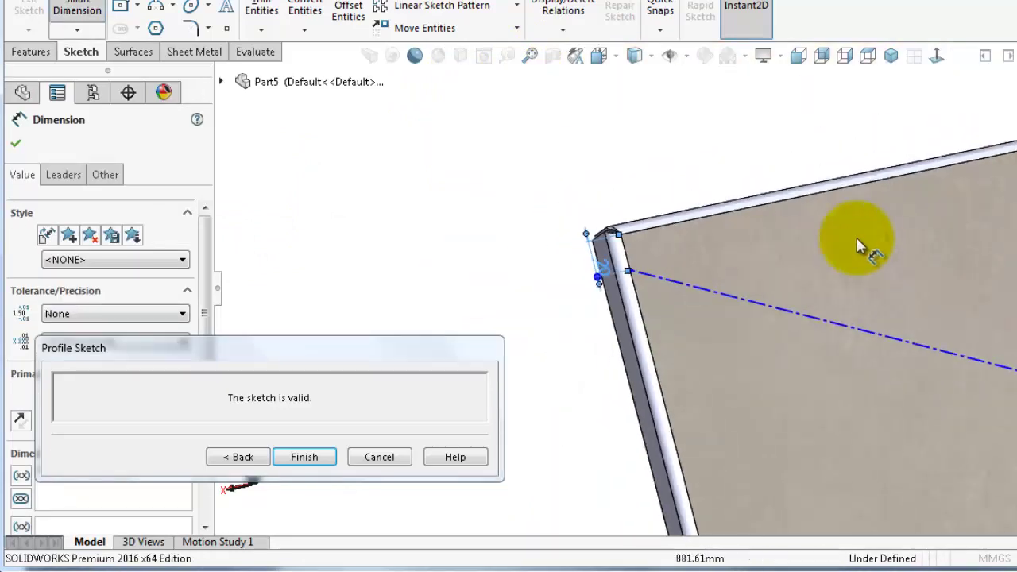
{"action": "scroll", "coordinate": [949, 367], "scroll_direction": "up", "scroll_amount": 3}
{"action": "scroll", "coordinate": [890, 223], "scroll_direction": "down", "scroll_amount": 3}
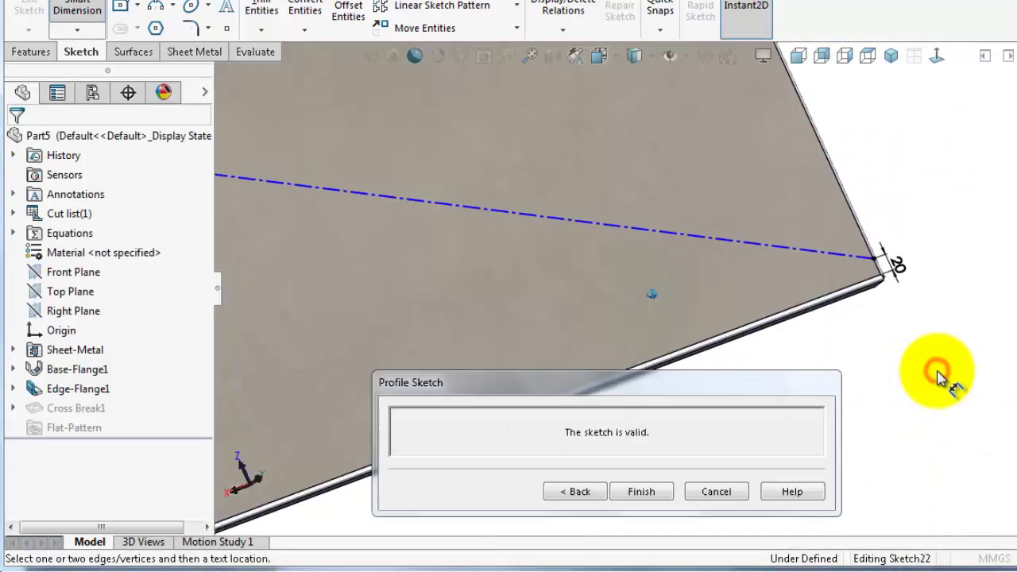
{"action": "middle_click_drag", "start_coordinate": [937, 370], "coordinate": [250, 177]}
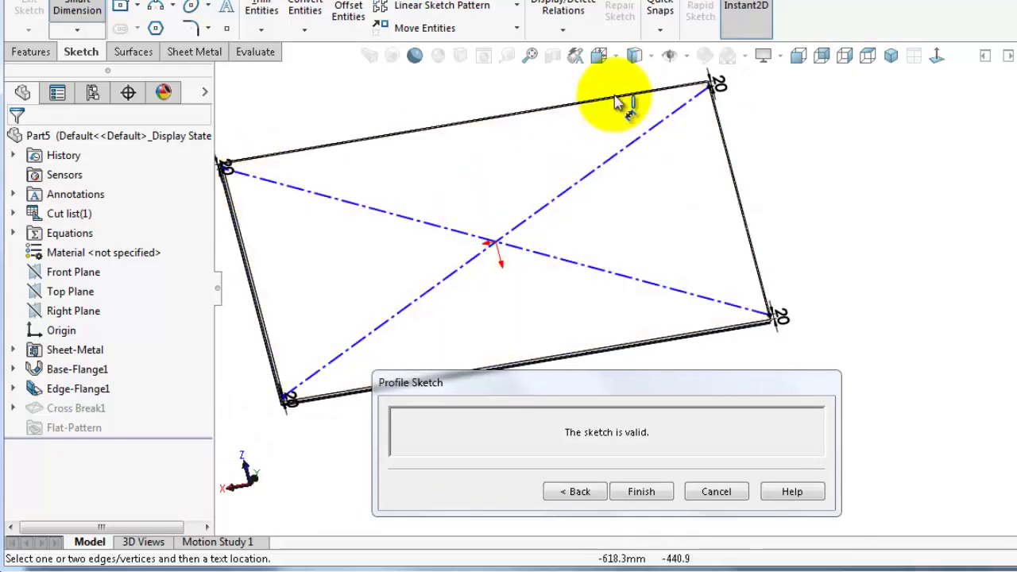
{"action": "left_click", "coordinate": [563, 30]}
{"action": "left_click", "coordinate": [586, 90]}
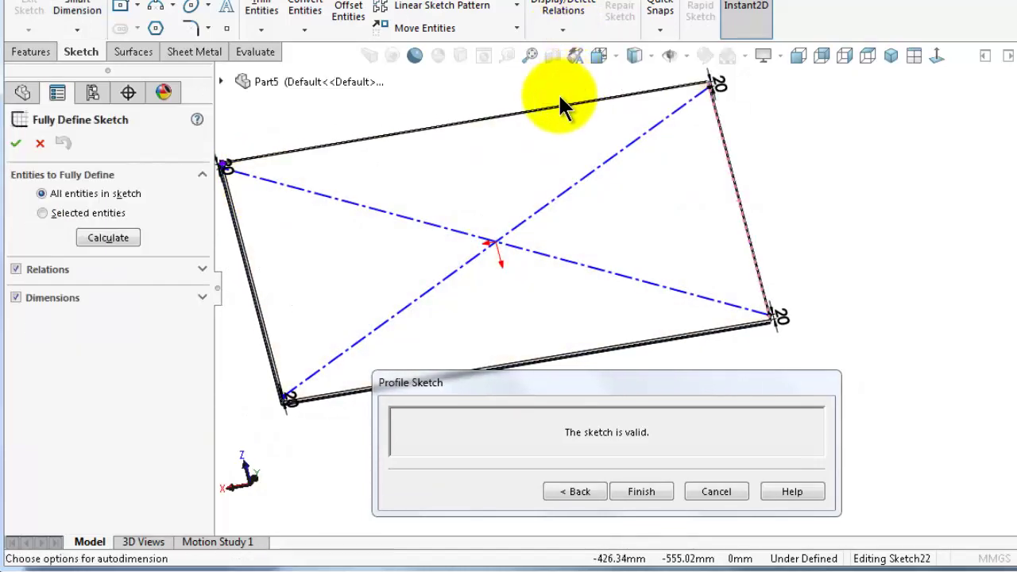
{"action": "left_click", "coordinate": [108, 238]}
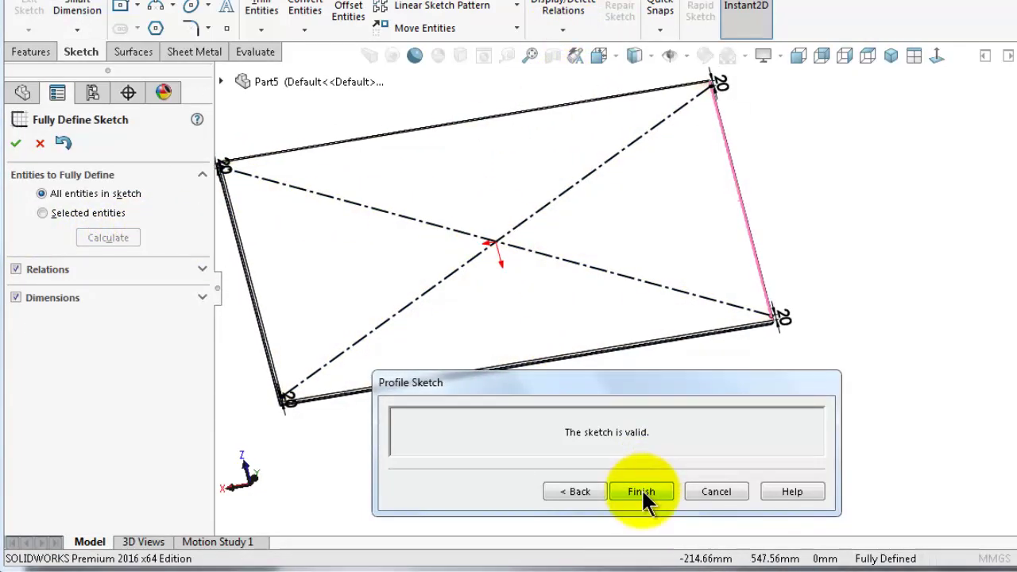
{"action": "left_click", "coordinate": [16, 143]}
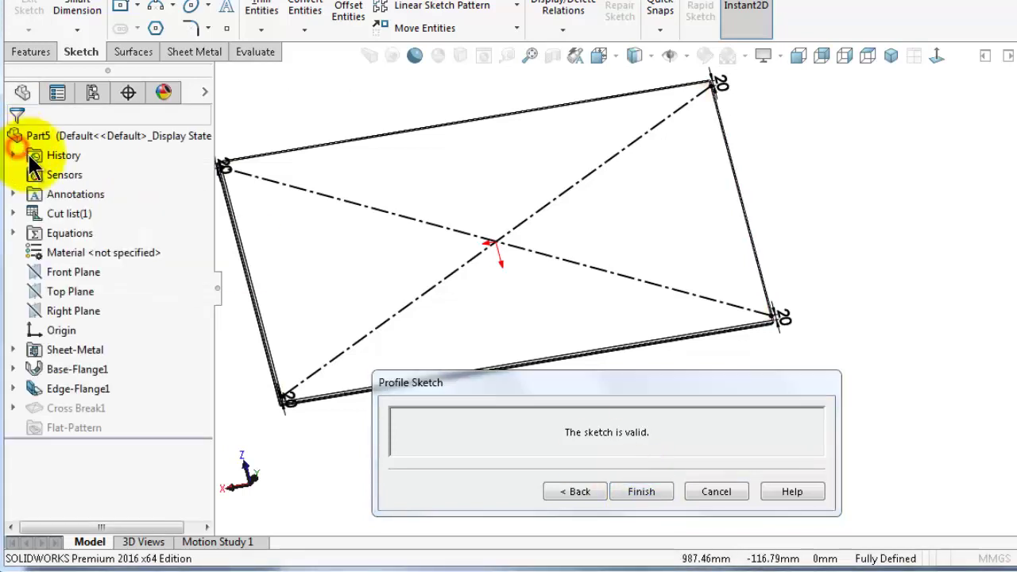
{"action": "left_click", "coordinate": [645, 491]}
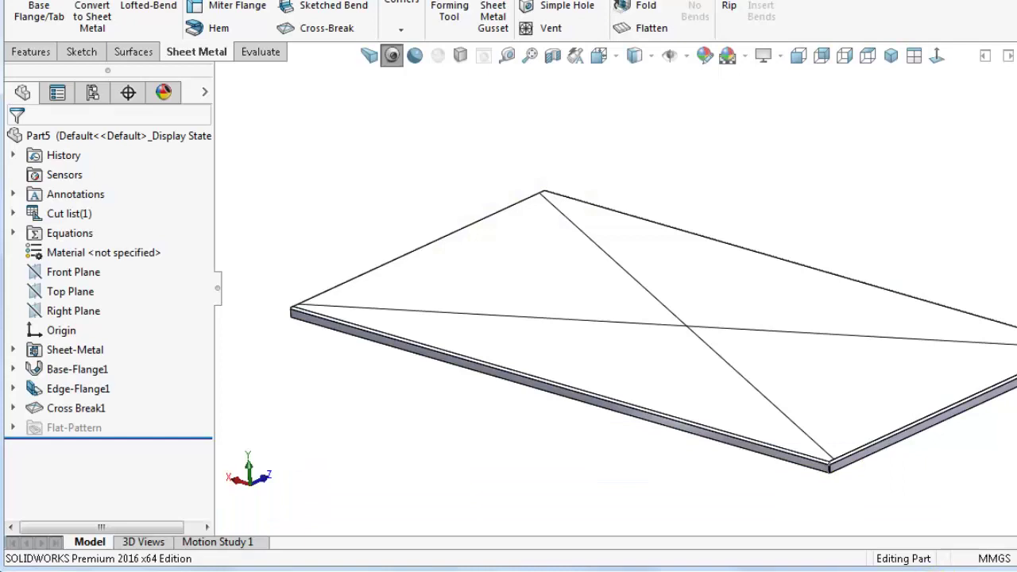
Create a new part document and start a sketch on the Top Plane
{"action": "key", "text": "ctrl+n"}
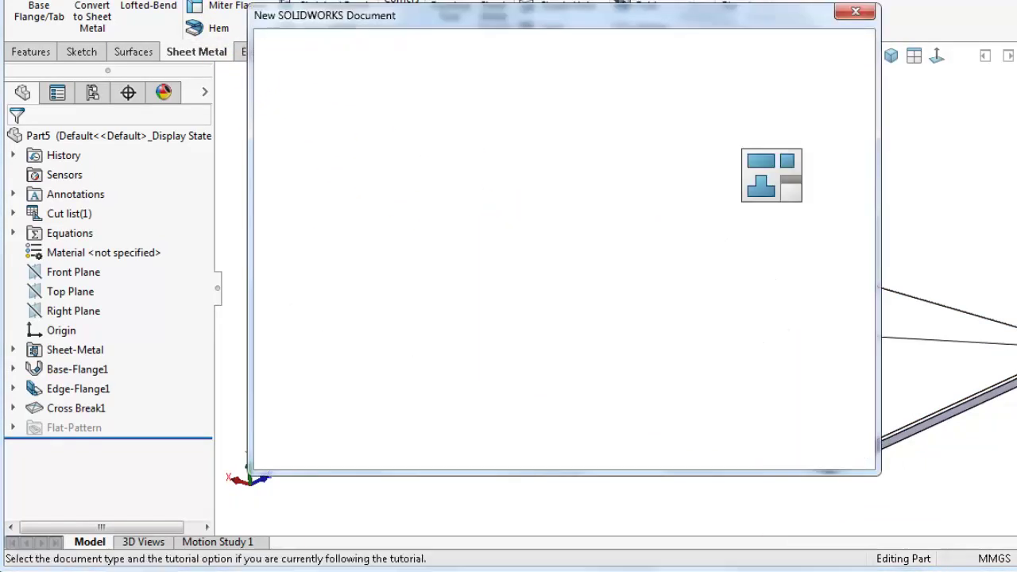
{"action": "left_click", "coordinate": [650, 433]}
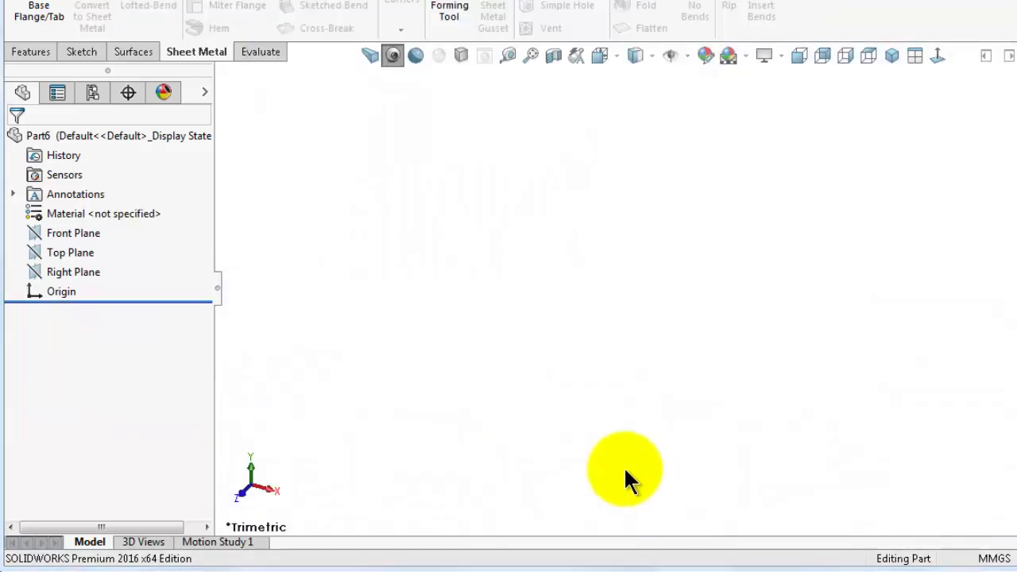
{"action": "left_click", "coordinate": [80, 252]}
{"action": "left_click", "coordinate": [93, 234]}
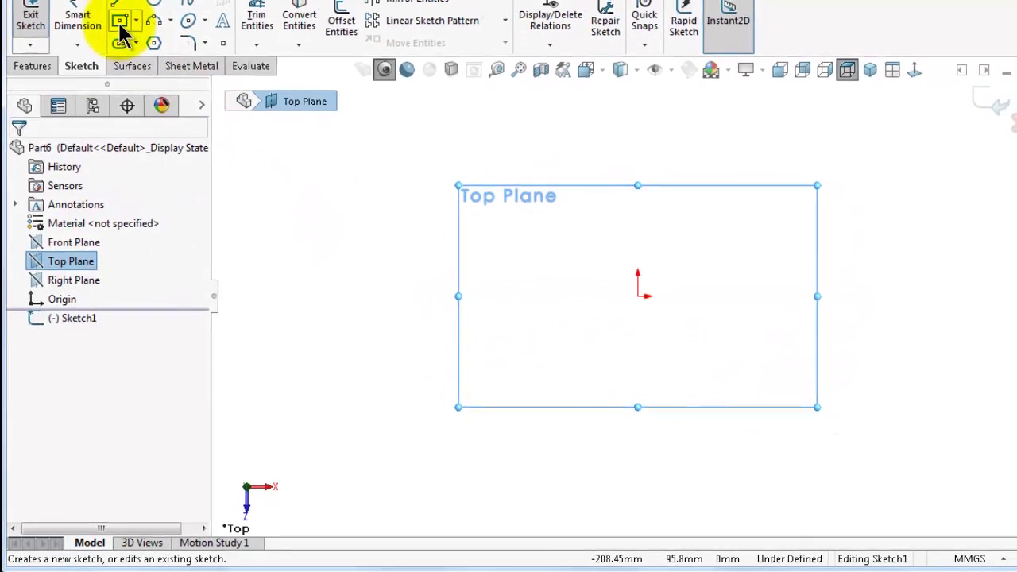
Sketch a corner rectangle from the origin, about 112 mm high, extending up and toward negative X
{"action": "left_click", "coordinate": [135, 21]}
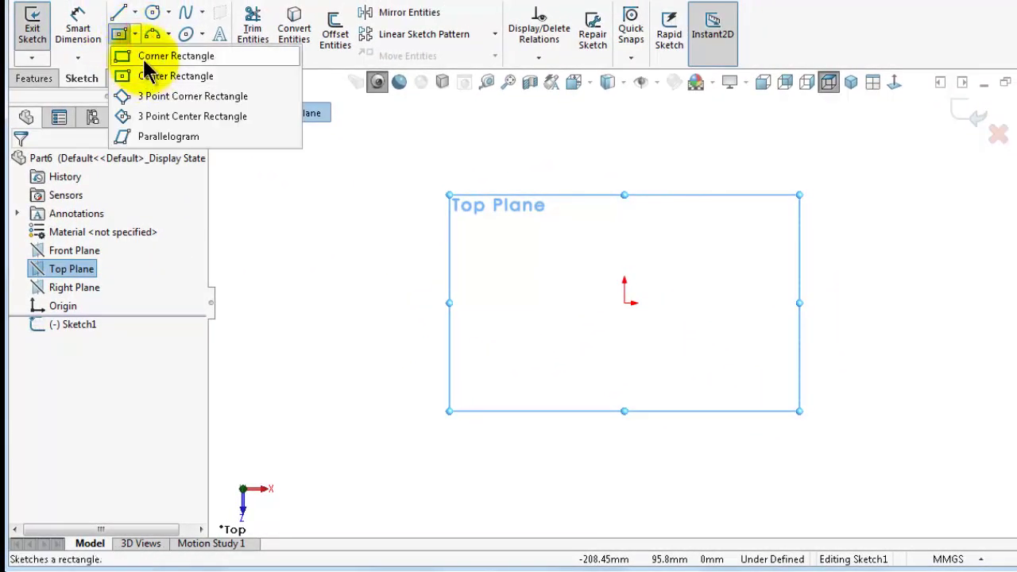
{"action": "left_click", "coordinate": [145, 61]}
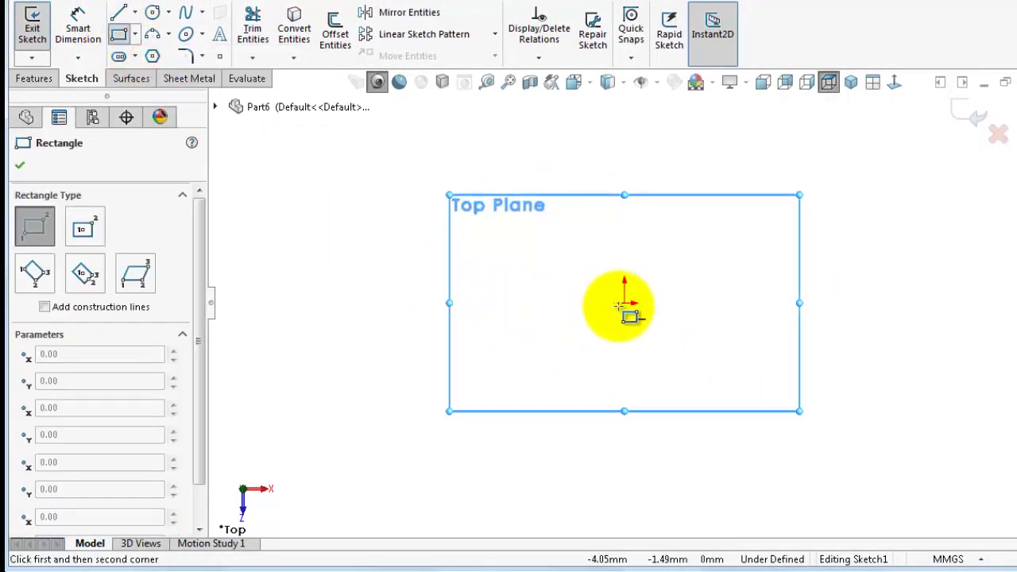
{"action": "left_click_drag", "start_coordinate": [623, 302], "coordinate": [479, 175]}
Dimension the rectangle's vertical side farthest from the origin as 1000 mm
{"action": "right_click_drag", "start_coordinate": [402, 319], "coordinate": [395, 205]}
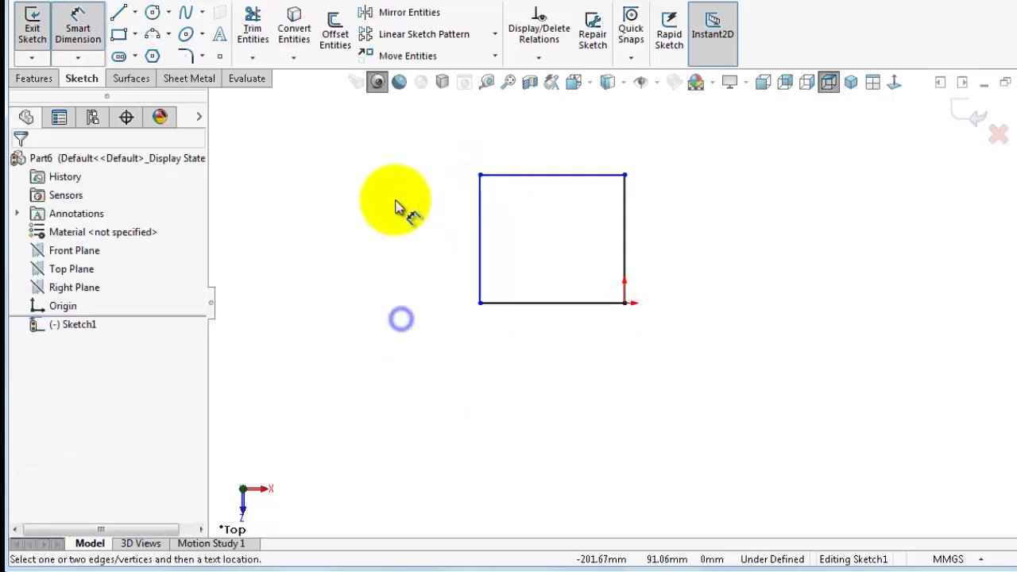
{"action": "left_click", "coordinate": [478, 229]}
{"action": "left_click", "coordinate": [433, 229]}
{"action": "type", "text": "1000"}
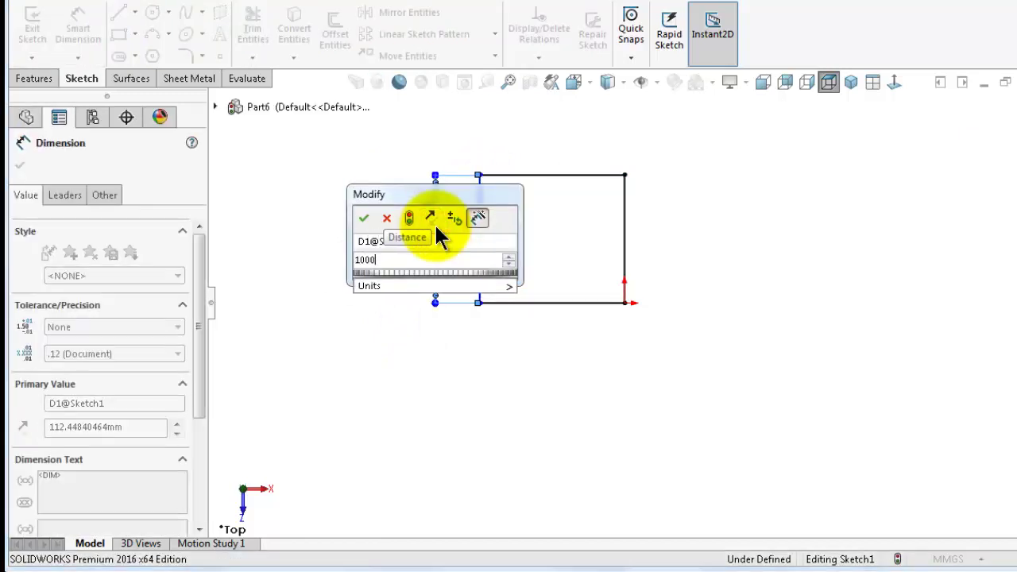
{"action": "key", "text": "Return"}
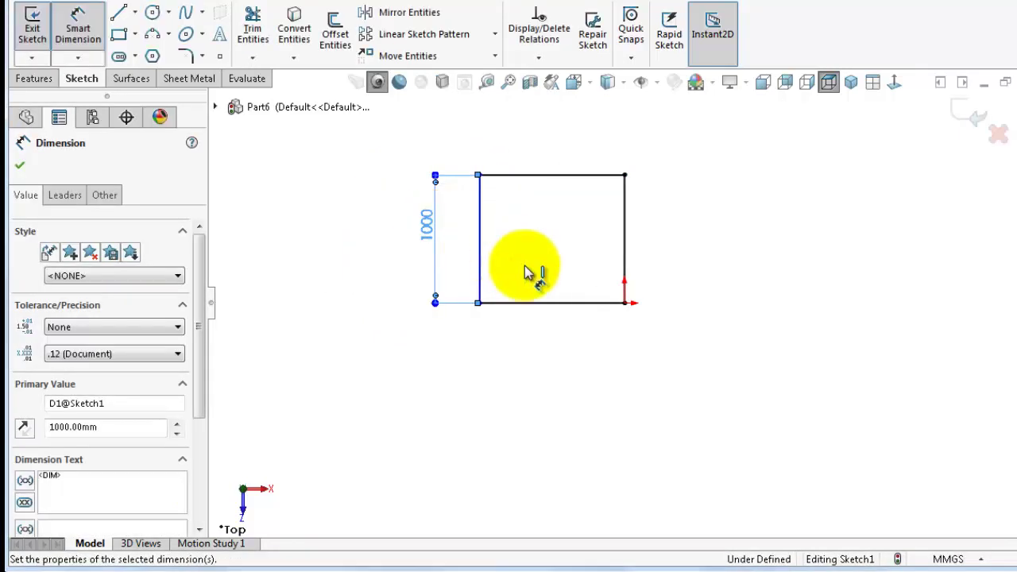
{"action": "left_click", "coordinate": [538, 341]}
{"action": "key", "text": "Escape"}
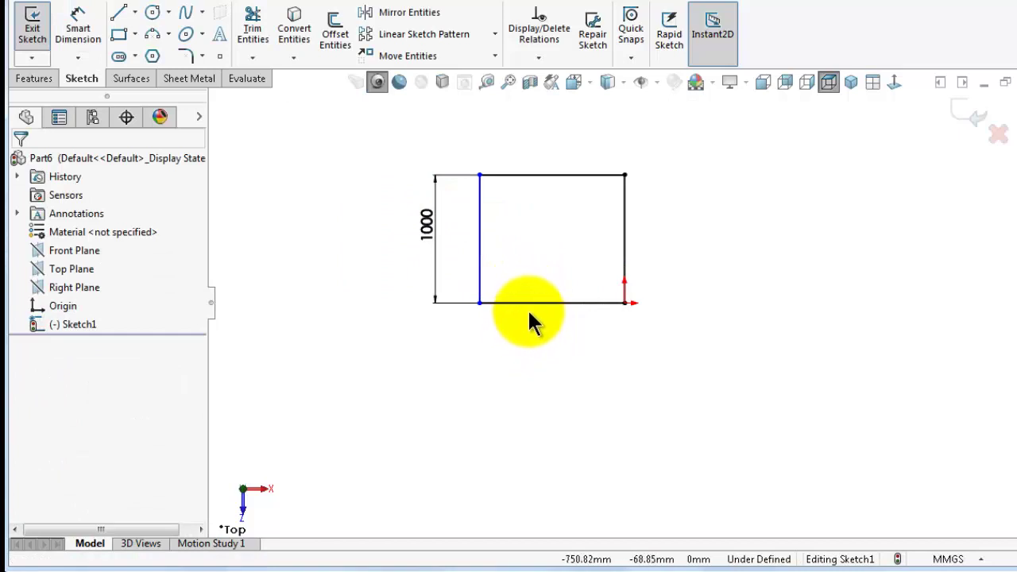
Add an Equal relation between the rectangle's lower horizontal side and its adjacent vertical side
{"action": "left_click", "coordinate": [527, 304]}
{"action": "left_click", "coordinate": [481, 274], "text": "ctrl"}
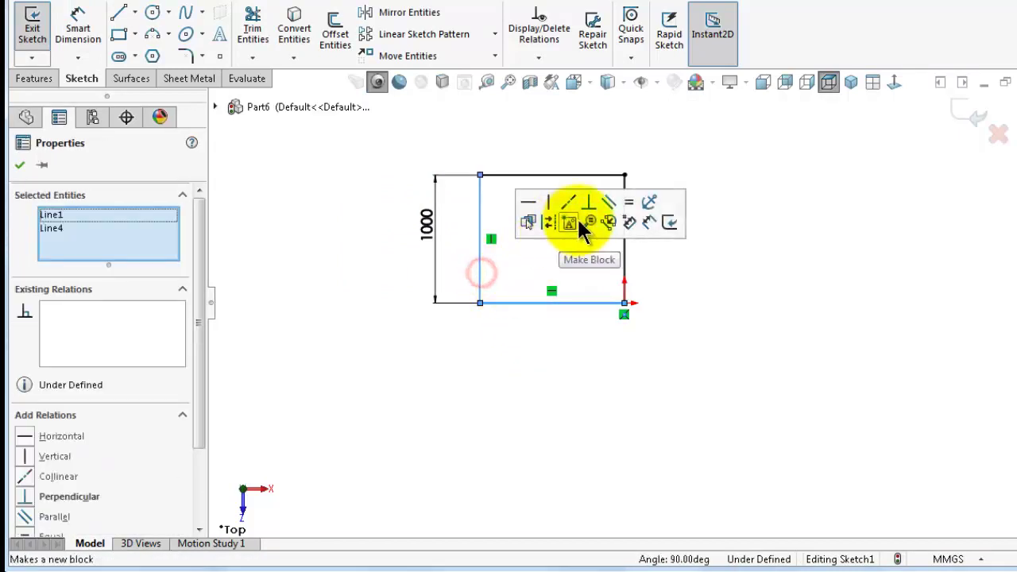
{"action": "left_click", "coordinate": [627, 201]}
{"action": "left_click", "coordinate": [796, 168]}
Sketch a small corner rectangle about 64 x 93 mm over the square's corner directly above the origin
{"action": "scroll", "coordinate": [696, 172], "scroll_direction": "down", "scroll_amount": 5}
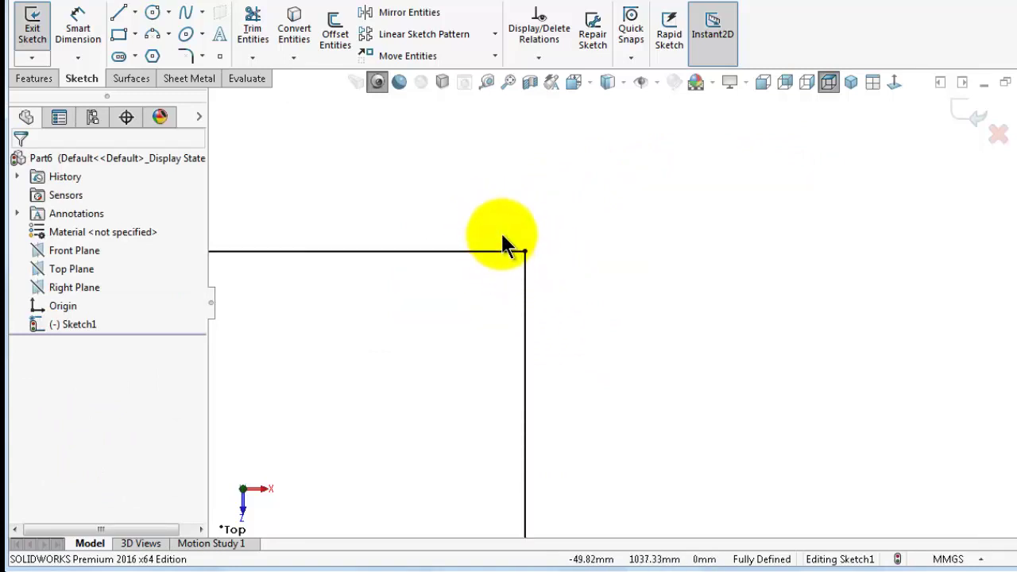
{"action": "left_click", "coordinate": [117, 36]}
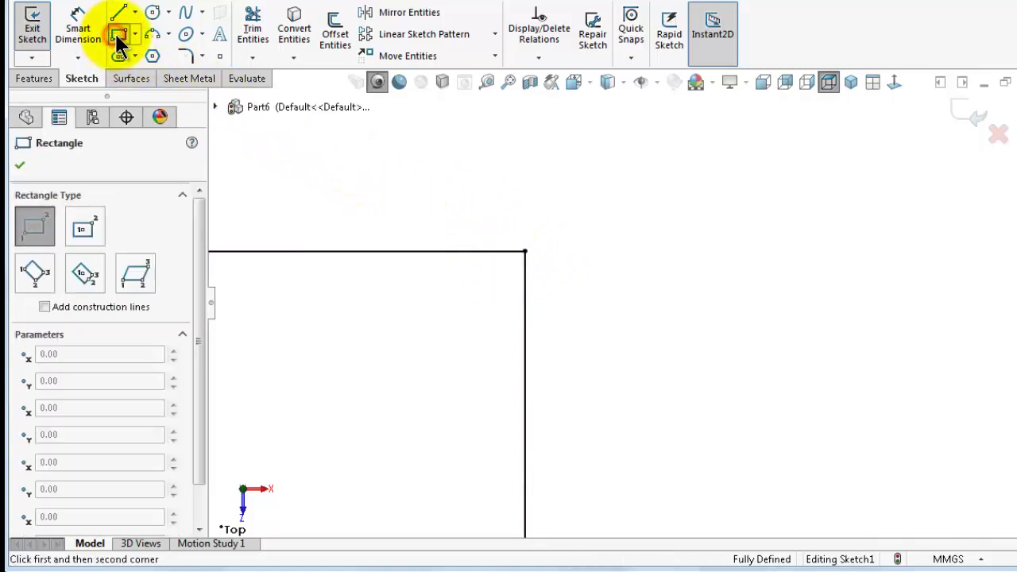
{"action": "left_click", "coordinate": [510, 221]}
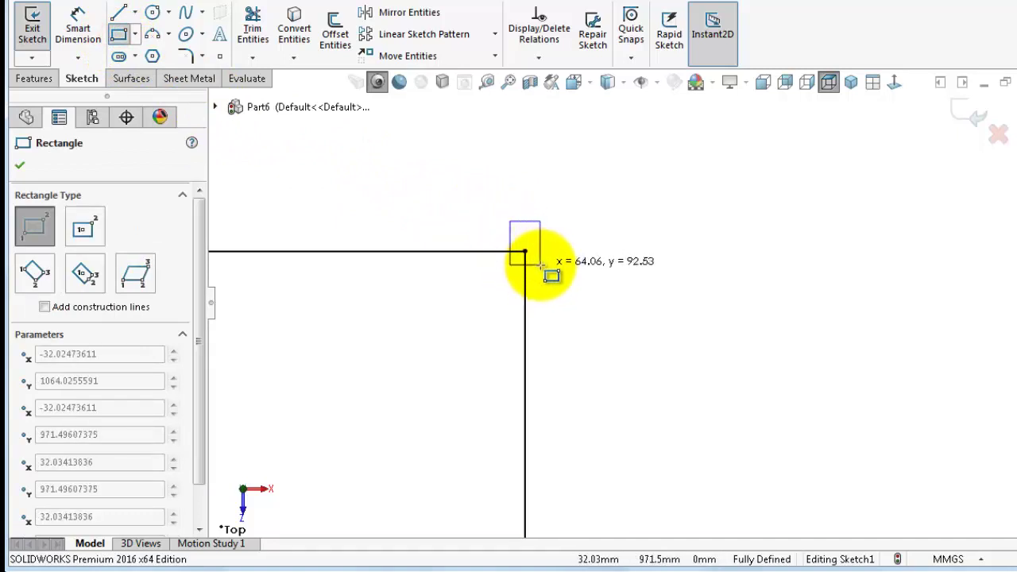
{"action": "left_click", "coordinate": [540, 265]}
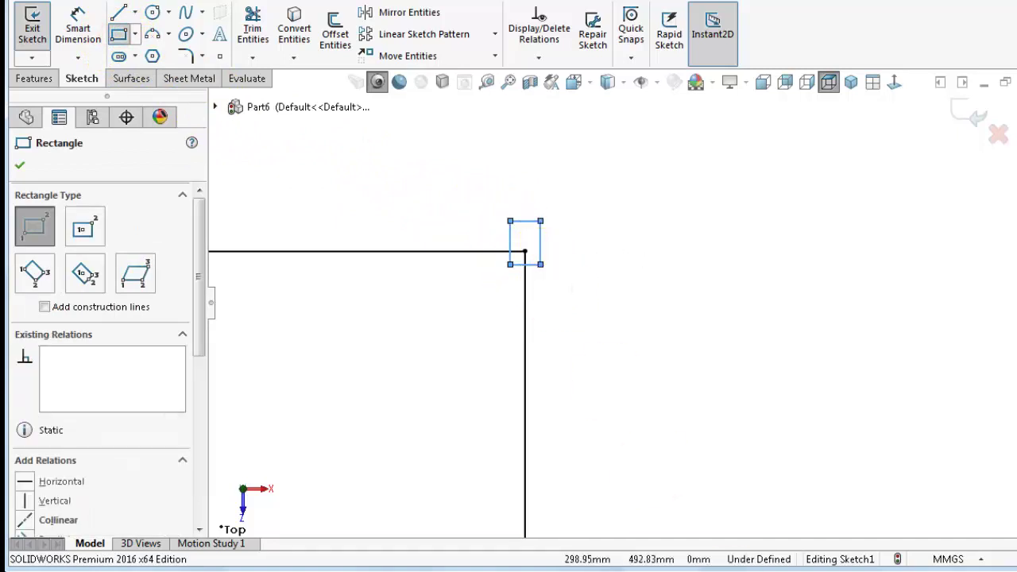
{"action": "left_click", "coordinate": [634, 317]}
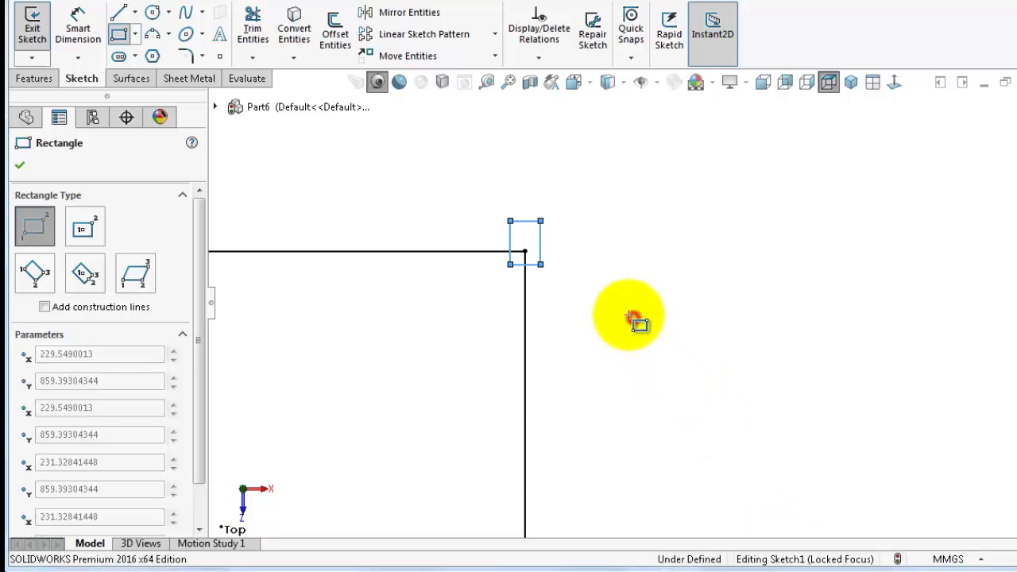
{"action": "key", "text": "Escape"}
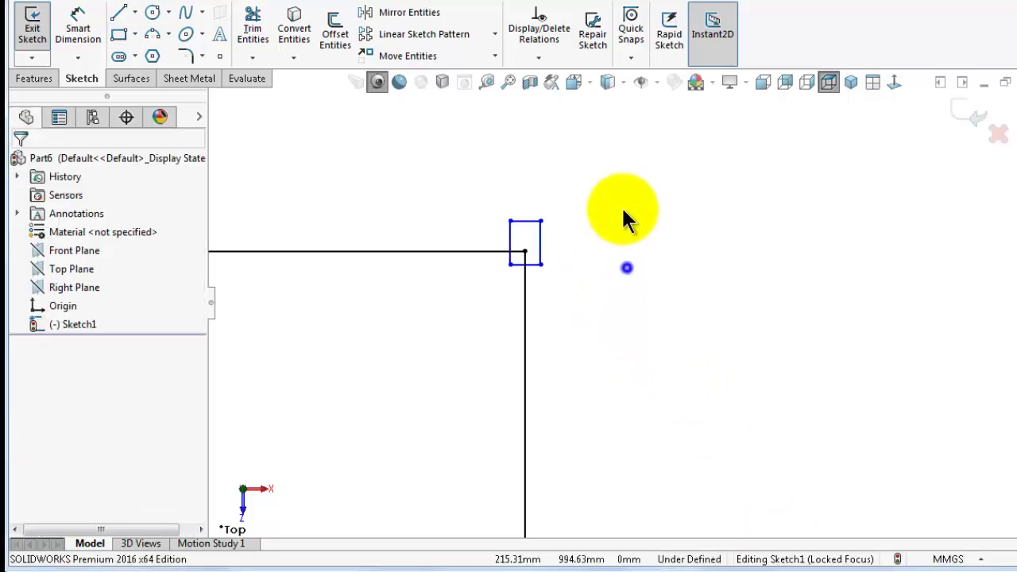
Dimension the small rectangle's inner vertical side 5 mm from the square's vertical side above the origin
{"action": "right_click_drag", "start_coordinate": [623, 211], "coordinate": [624, 163]}
{"action": "scroll", "coordinate": [540, 216], "scroll_direction": "down", "scroll_amount": 3}
{"action": "left_click", "coordinate": [516, 307]}
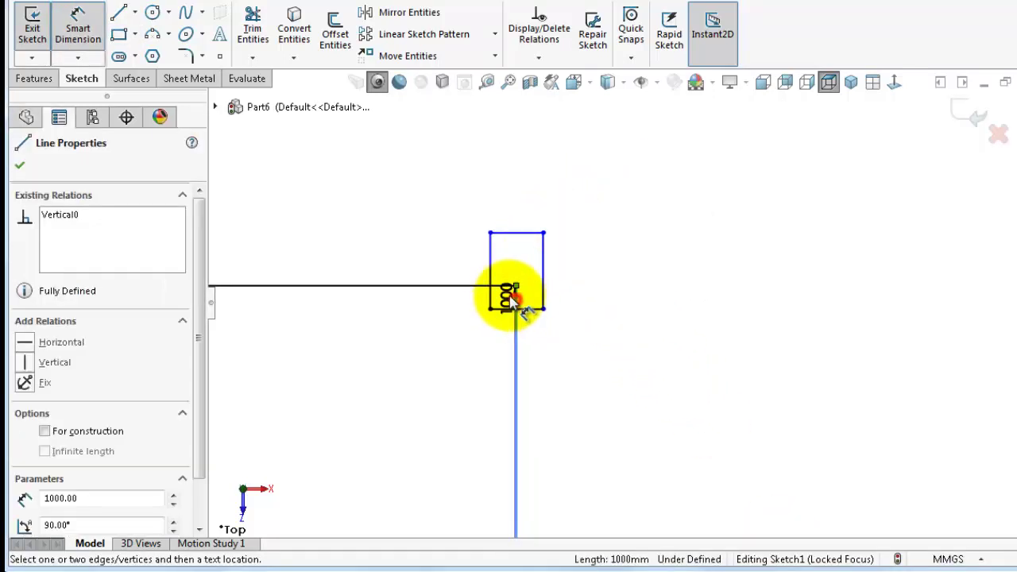
{"action": "left_click", "coordinate": [488, 292]}
{"action": "left_click", "coordinate": [494, 196]}
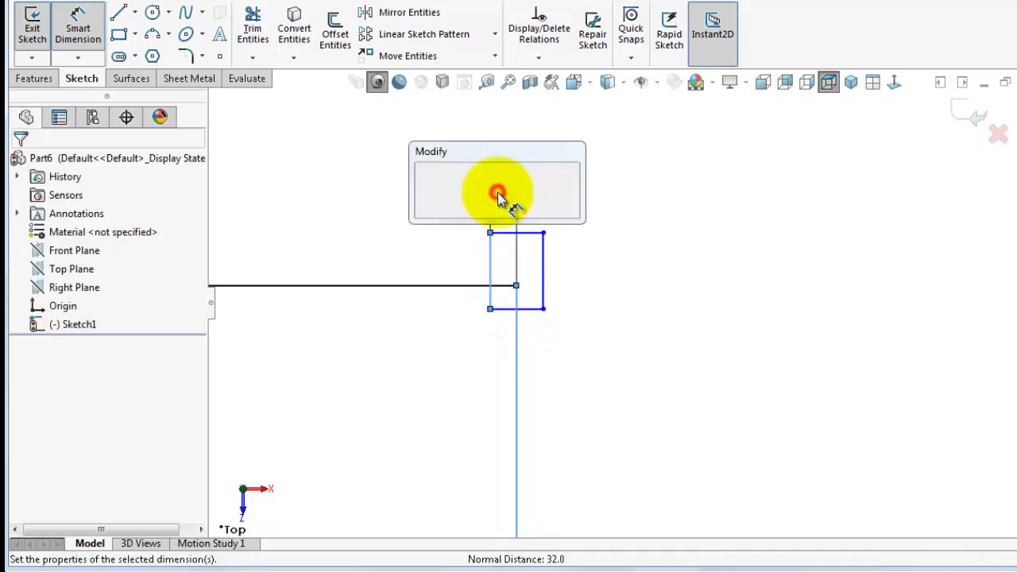
{"action": "type", "text": "5"}
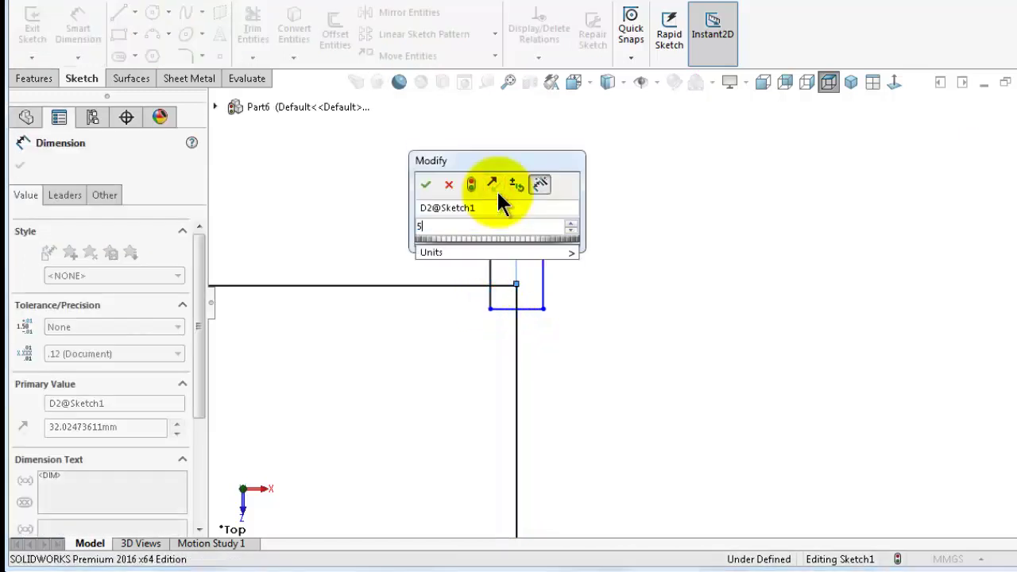
{"action": "key", "text": "Return"}
Dimension the small rectangle's lower side 5 mm below the square's upper edge
{"action": "scroll", "coordinate": [659, 298], "scroll_direction": "down", "scroll_amount": 3}
{"action": "scroll", "coordinate": [431, 238], "scroll_direction": "down", "scroll_amount": 4}
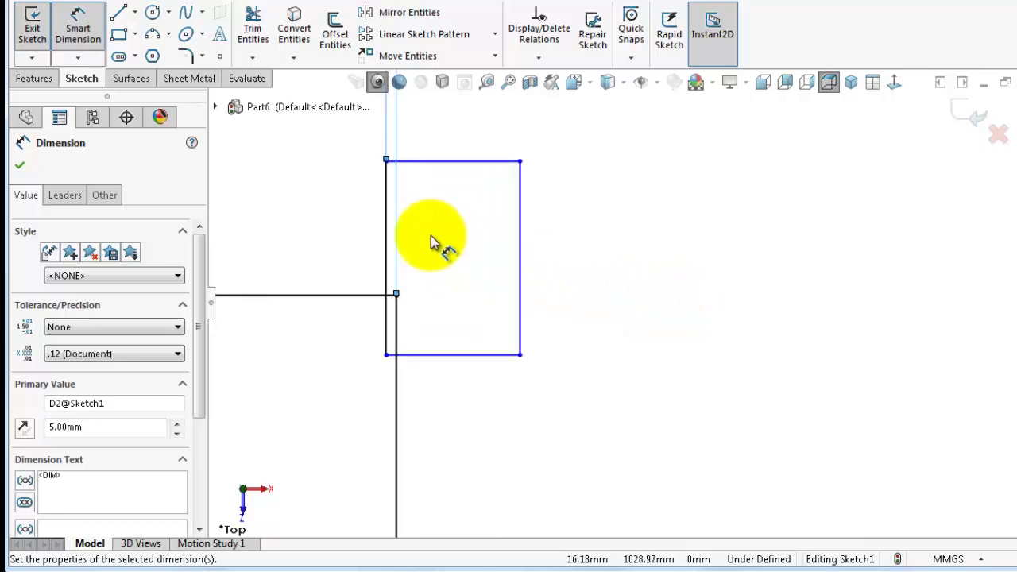
{"action": "left_click", "coordinate": [429, 454]}
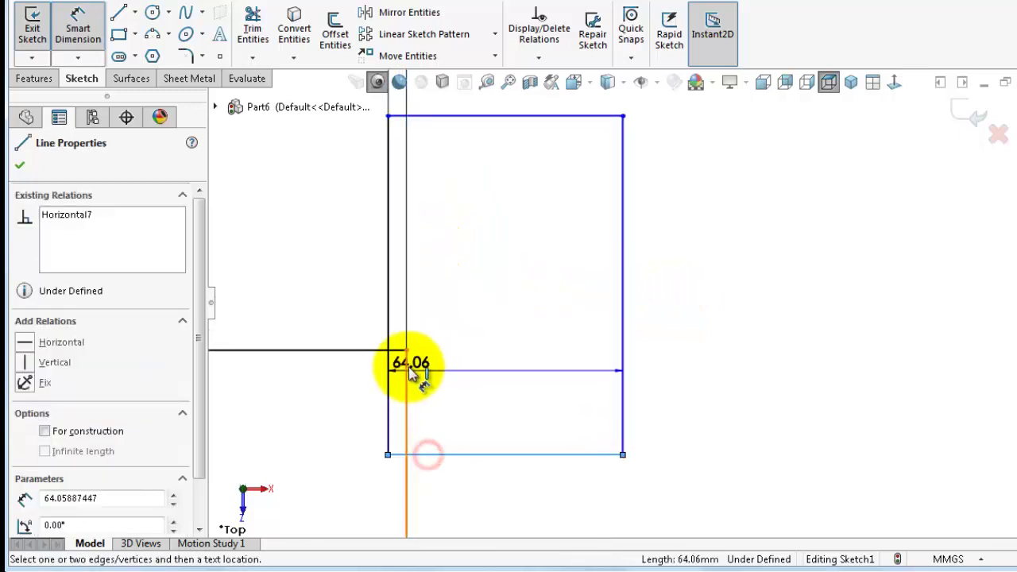
{"action": "left_click", "coordinate": [397, 348]}
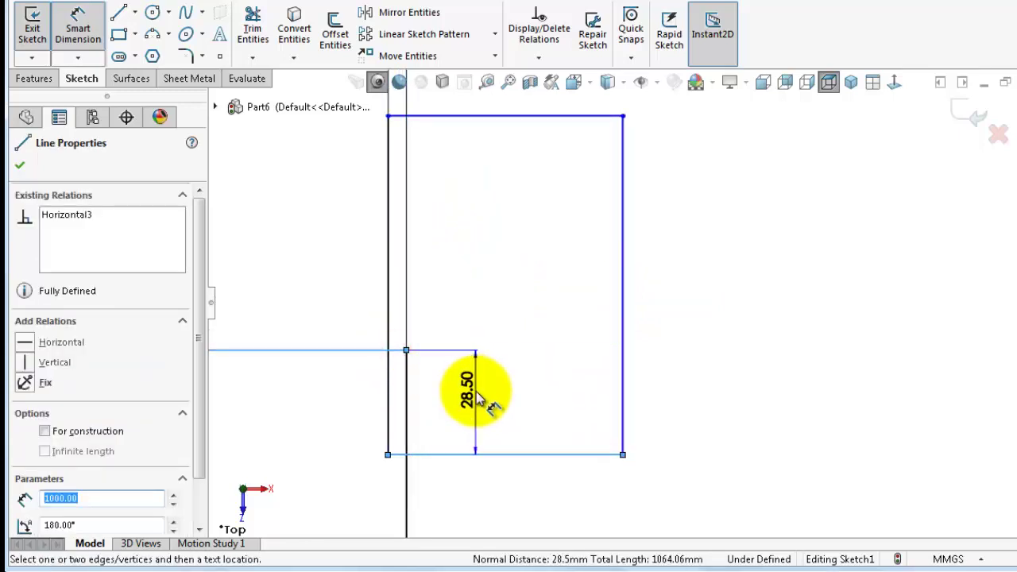
{"action": "left_click", "coordinate": [475, 388]}
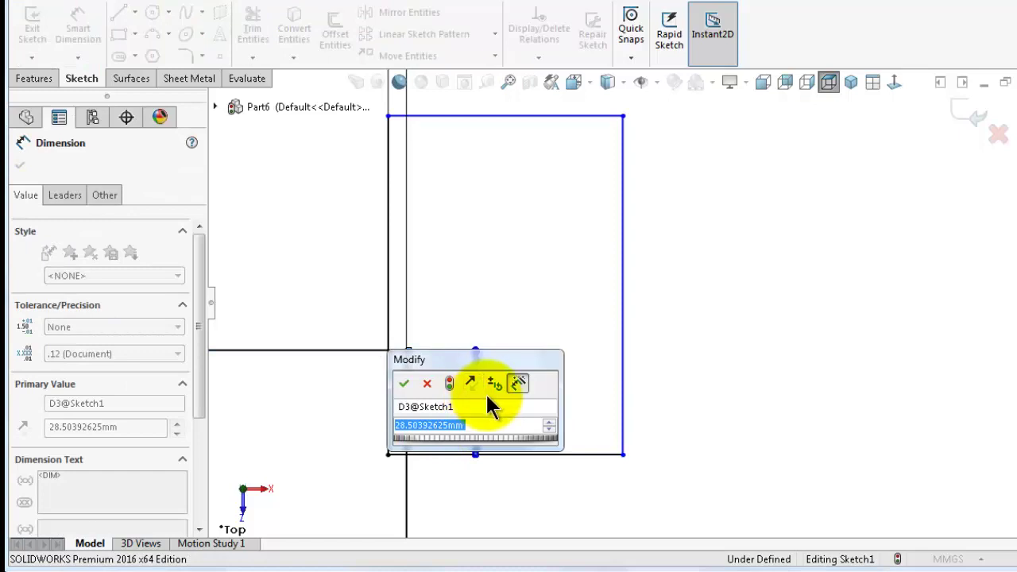
{"action": "type", "text": "2"}
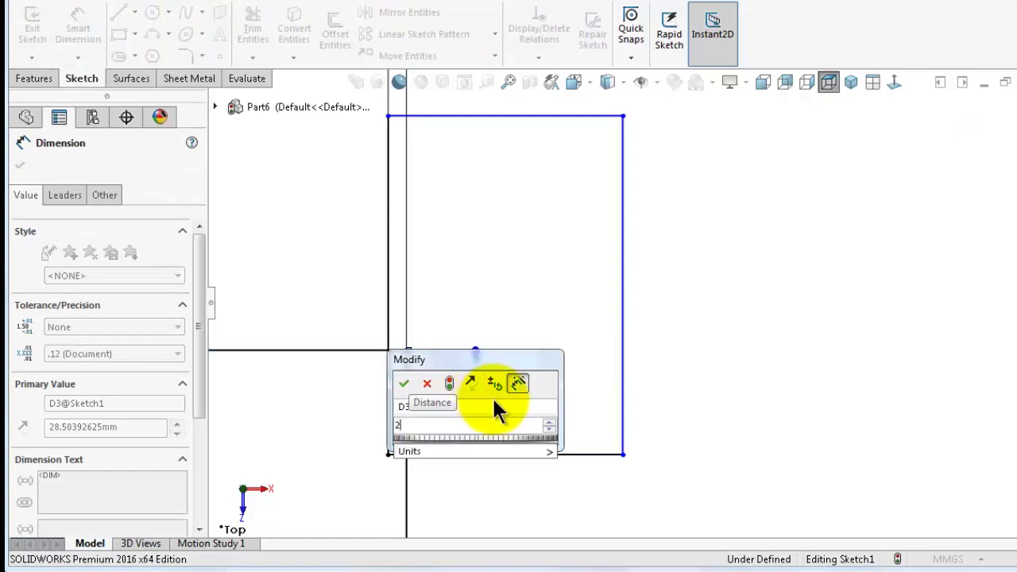
{"action": "key", "text": "BackSpace"}
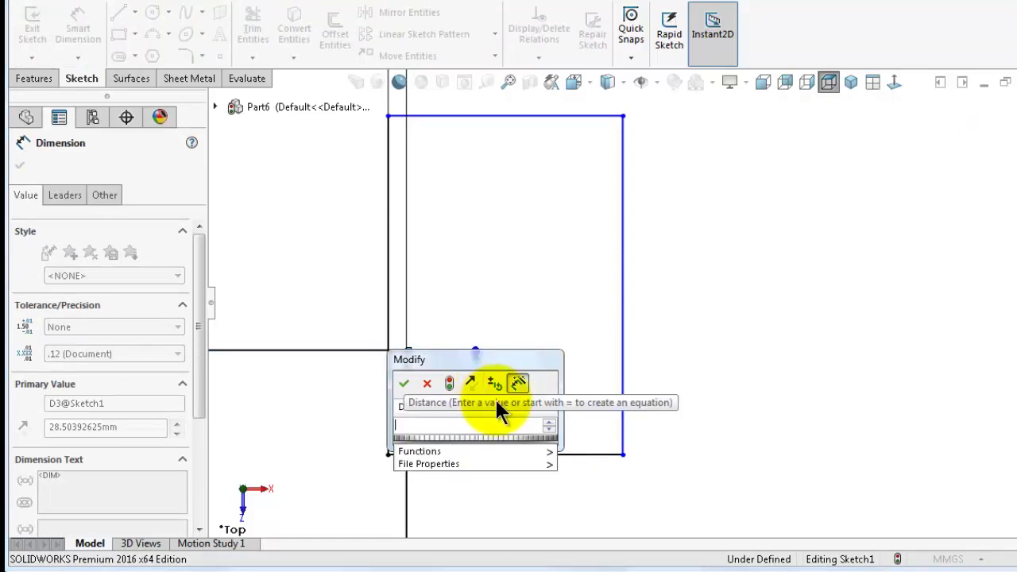
{"action": "type", "text": "5"}
{"action": "key", "text": "Return"}
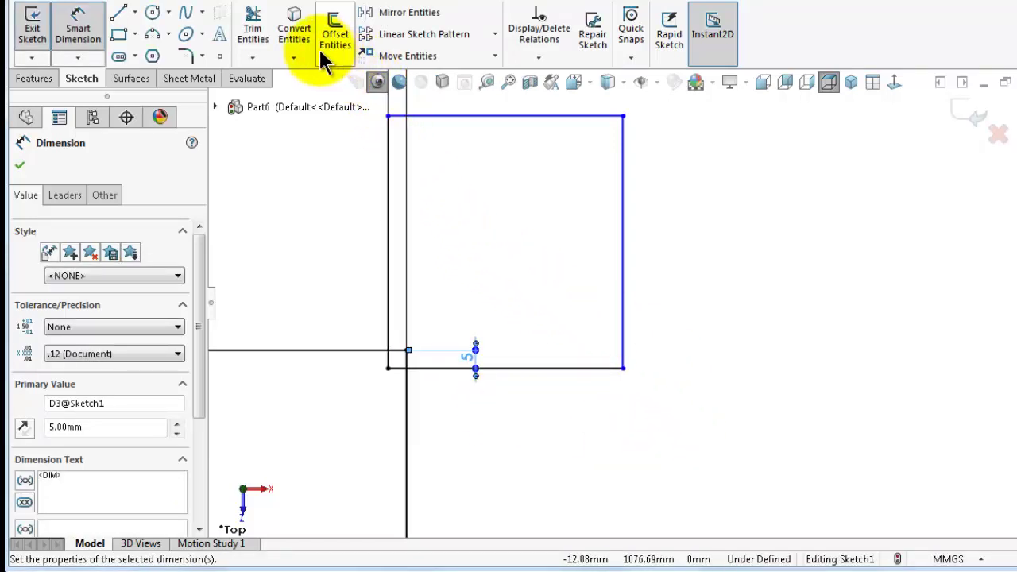
Power-trim the small rectangle's outer lines and the square's corner ends, leaving a 5 x 5 mm corner notch
{"action": "left_click", "coordinate": [251, 31]}
{"action": "left_click_drag", "start_coordinate": [262, 175], "coordinate": [565, 460]}
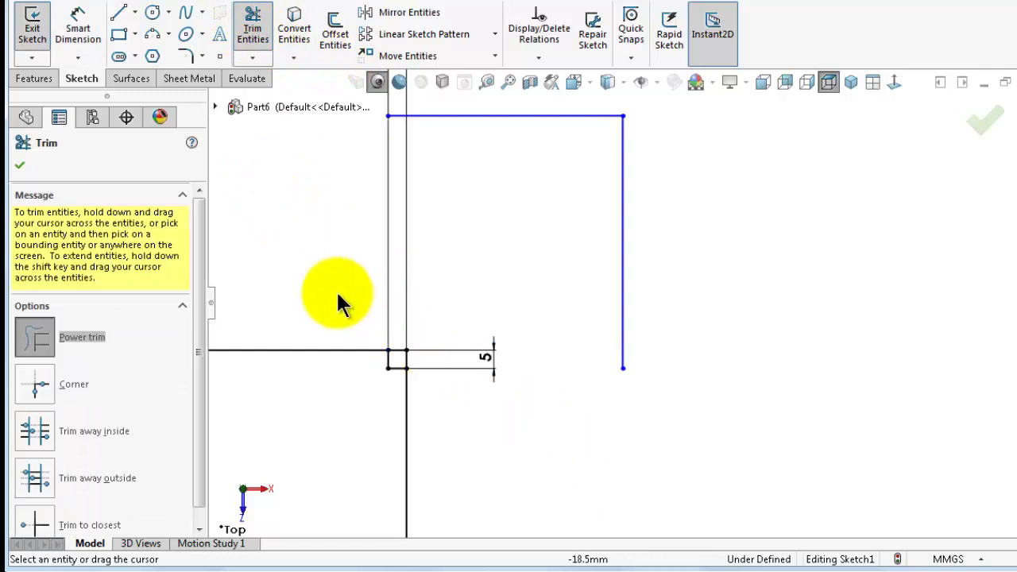
{"action": "left_click_drag", "start_coordinate": [321, 264], "coordinate": [445, 397]}
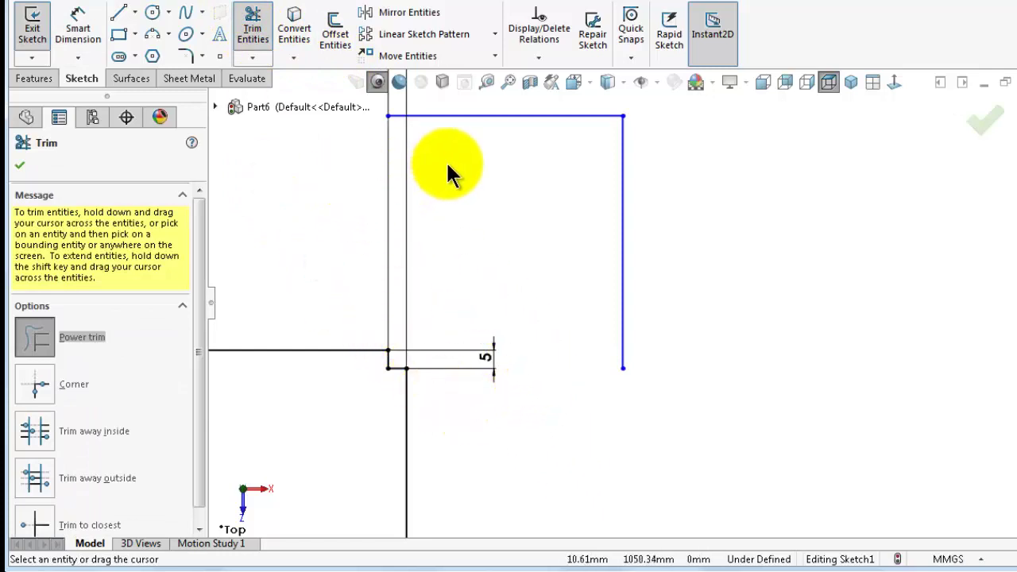
{"action": "left_click_drag", "start_coordinate": [537, 143], "coordinate": [539, 108]}
{"action": "left_click_drag", "start_coordinate": [524, 177], "coordinate": [748, 236]}
{"action": "scroll", "coordinate": [619, 281], "scroll_direction": "up", "scroll_amount": 5}
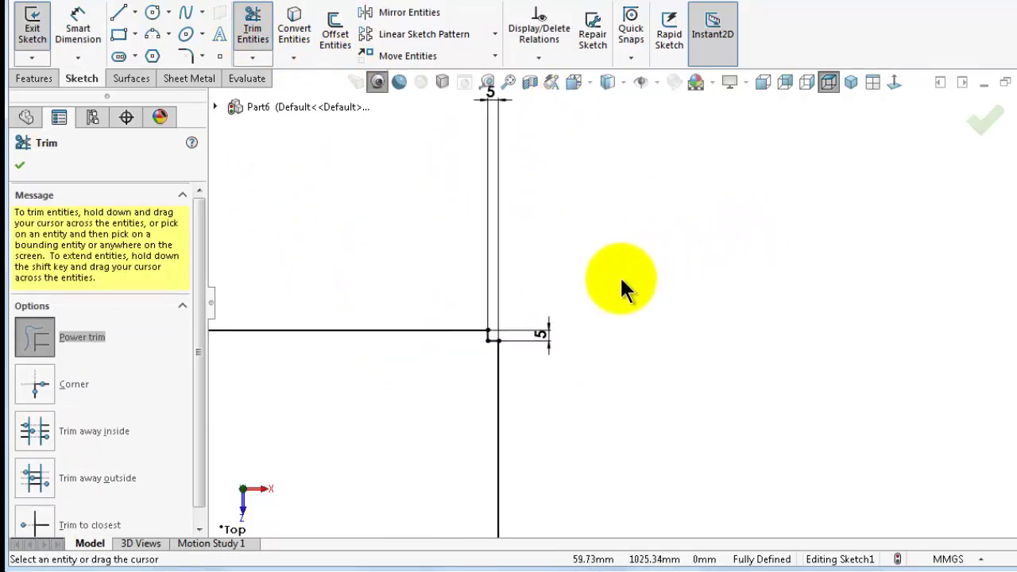
Trim away the notch's two short lines to leave an open gap at the square's corner, then finish trimming
{"action": "scroll", "coordinate": [561, 310], "scroll_direction": "down", "scroll_amount": 6}
{"action": "mouse_move", "coordinate": [330, 446]}
{"action": "left_mouse_down"}
{"action": "mouse_move", "coordinate": [527, 336]}
{"action": "mouse_move", "coordinate": [426, 476]}
{"action": "left_mouse_up"}
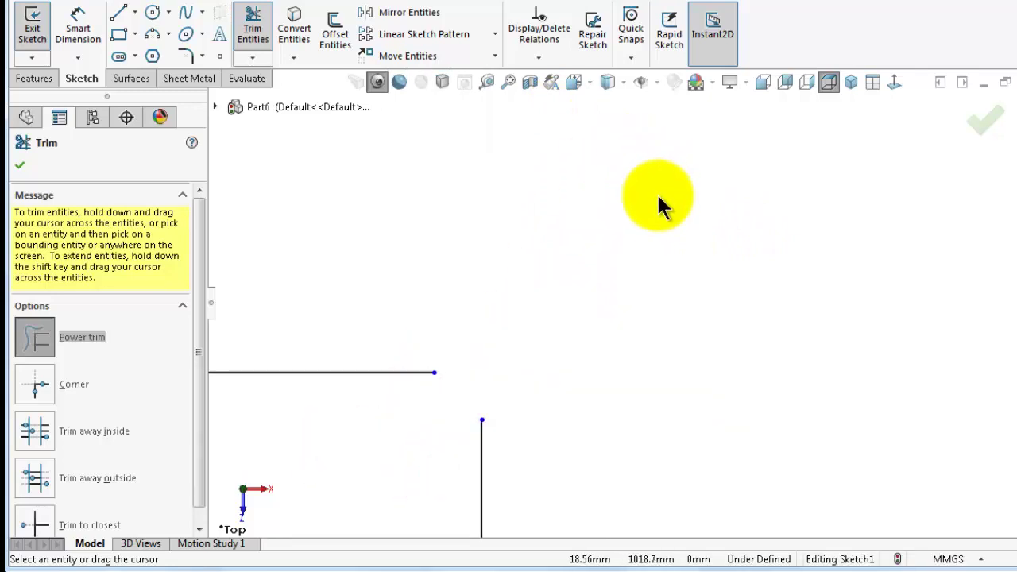
{"action": "scroll", "coordinate": [635, 183], "scroll_direction": "up", "scroll_amount": 2}
{"action": "left_click", "coordinate": [539, 56]}
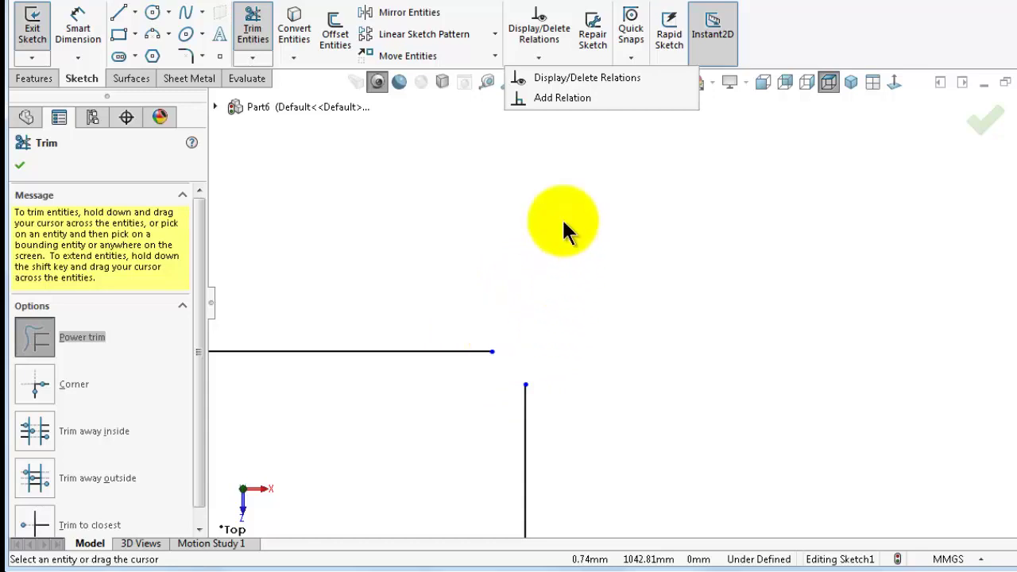
{"action": "left_click", "coordinate": [985, 122]}
Fully define all entities in the open square sketch with relations and dimensions
{"action": "left_click", "coordinate": [536, 57]}
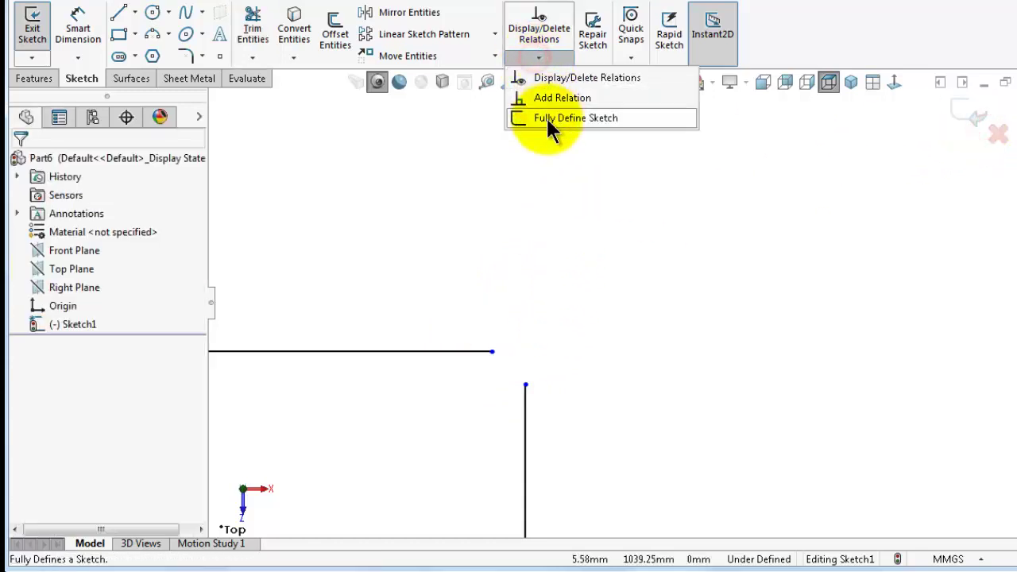
{"action": "left_click", "coordinate": [545, 117]}
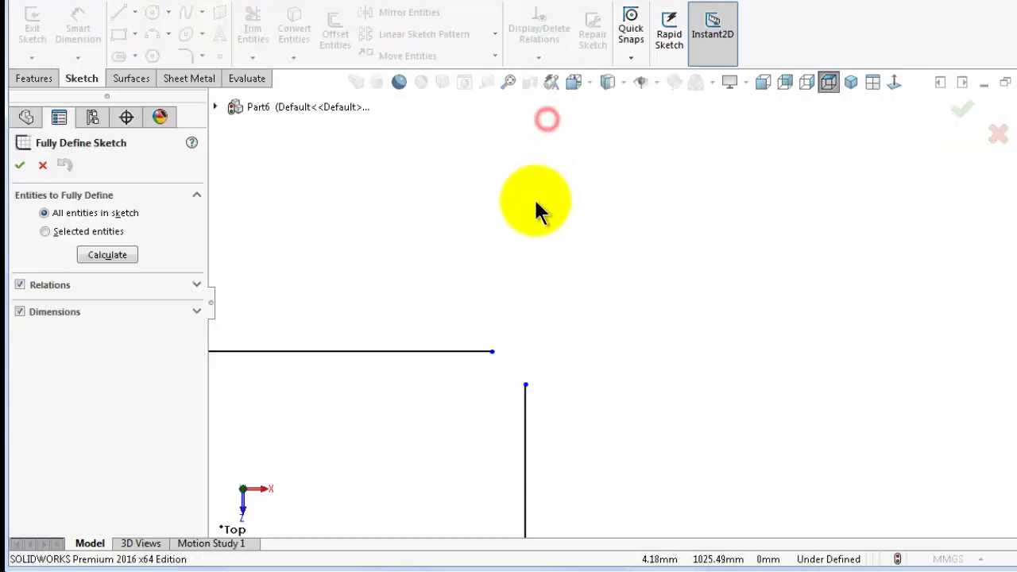
{"action": "left_click", "coordinate": [19, 167]}
{"action": "scroll", "coordinate": [487, 361], "scroll_direction": "up", "scroll_amount": 10}
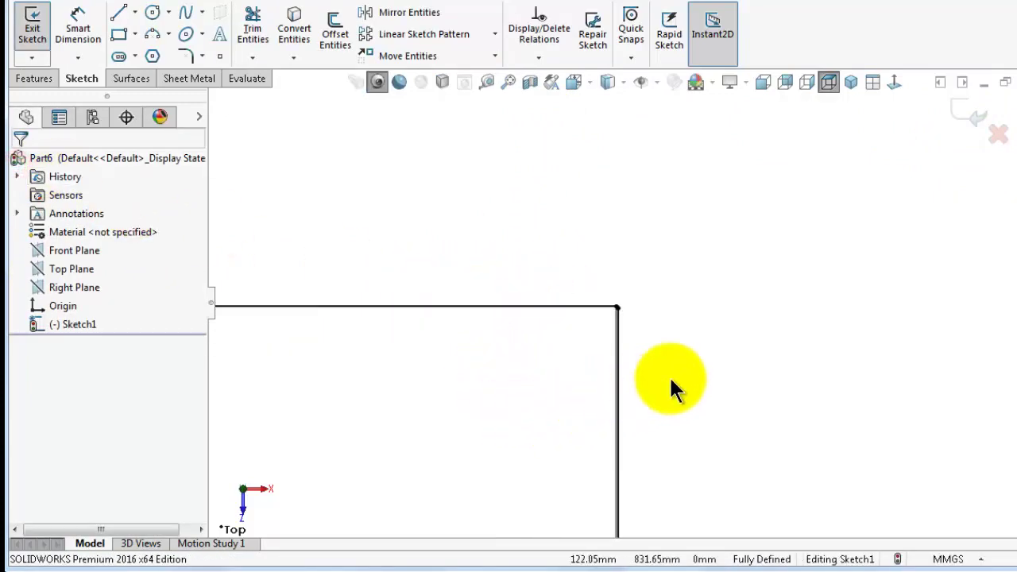
{"action": "key", "text": "ctrl+7"}
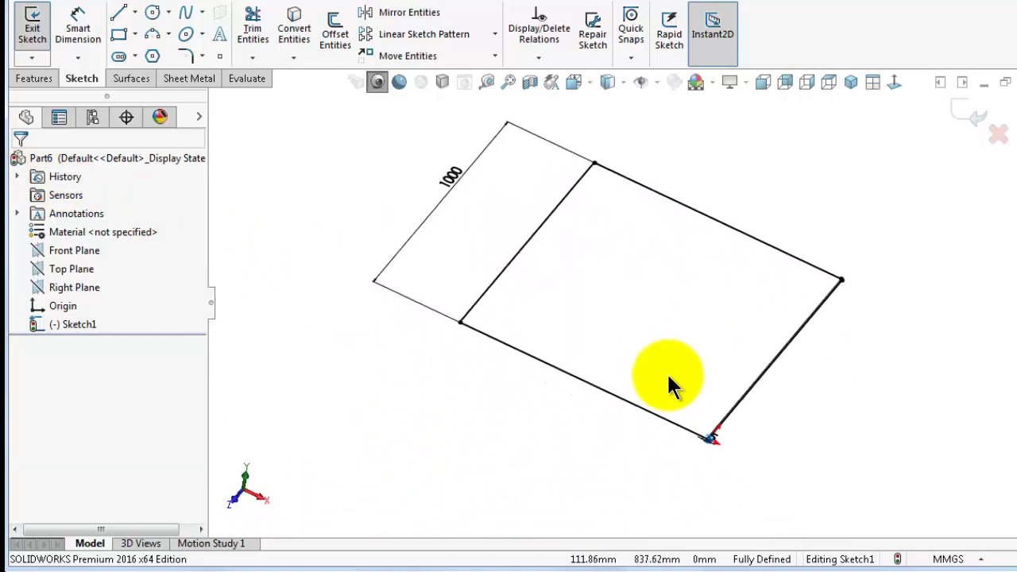
Create a sheet-metal base flange from the open square sketch with a blind depth of 1500 mm
{"action": "left_click", "coordinate": [187, 79]}
{"action": "left_click", "coordinate": [59, 46]}
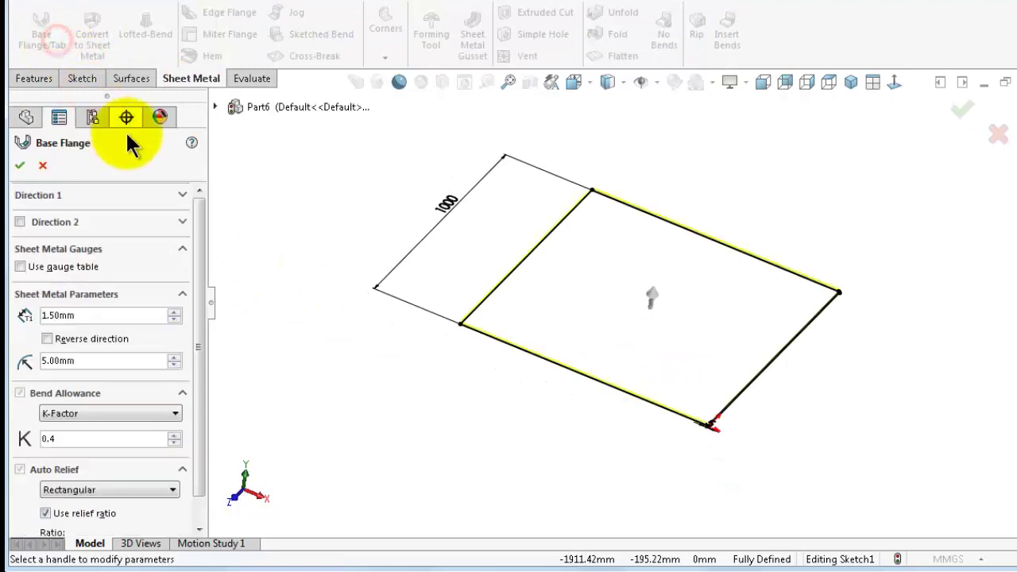
{"action": "left_click_drag", "start_coordinate": [199, 236], "coordinate": [199, 268]}
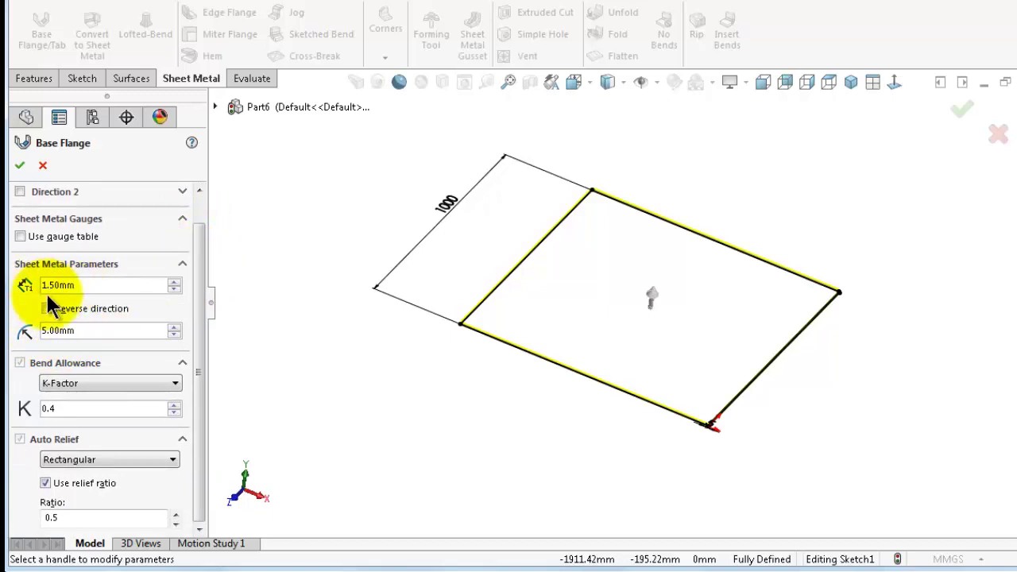
{"action": "left_click_drag", "start_coordinate": [201, 336], "coordinate": [198, 257]}
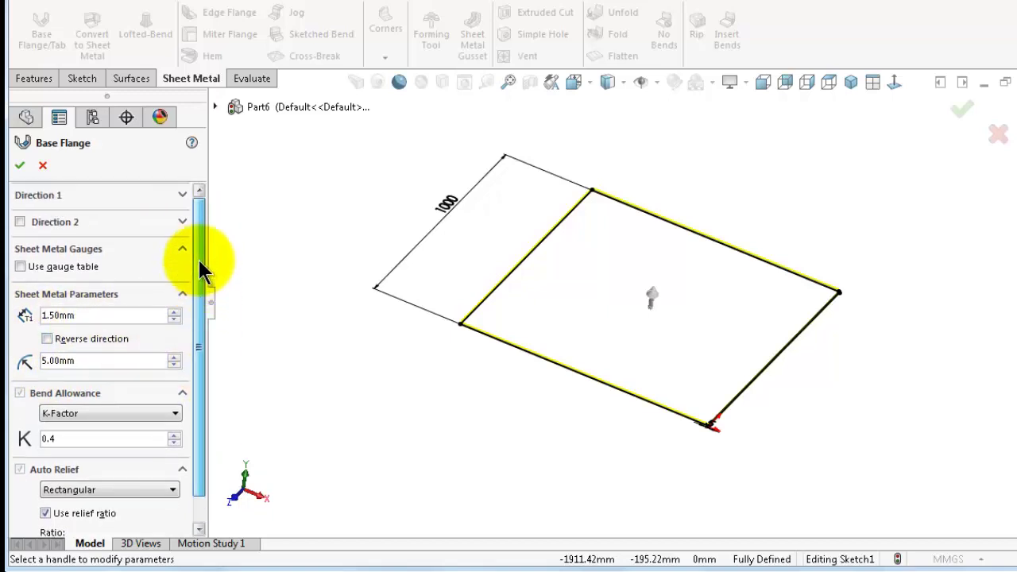
{"action": "left_click", "coordinate": [181, 194]}
{"action": "double_click", "coordinate": [131, 243]}
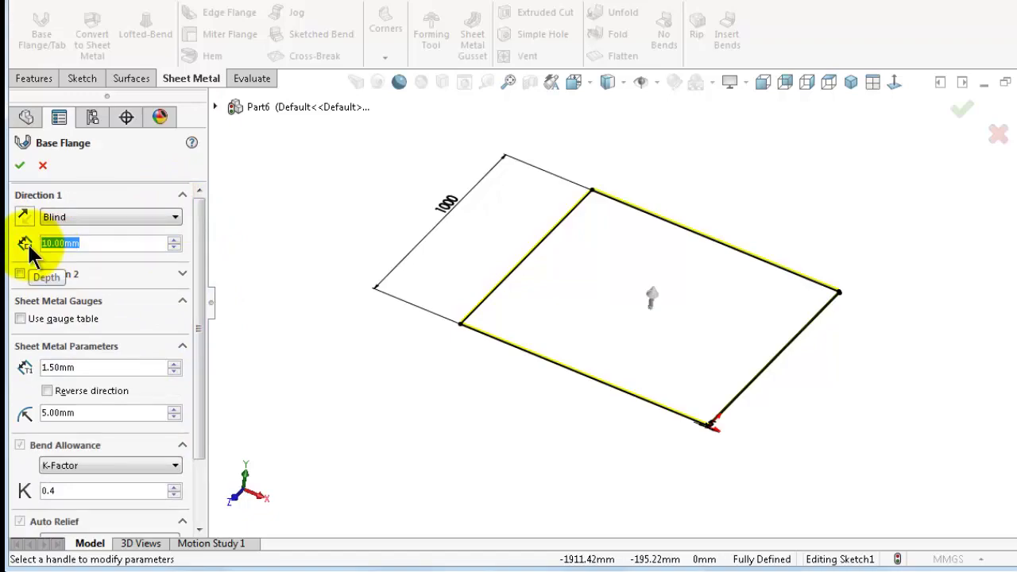
{"action": "type", "text": "1500"}
{"action": "key", "text": "Return"}
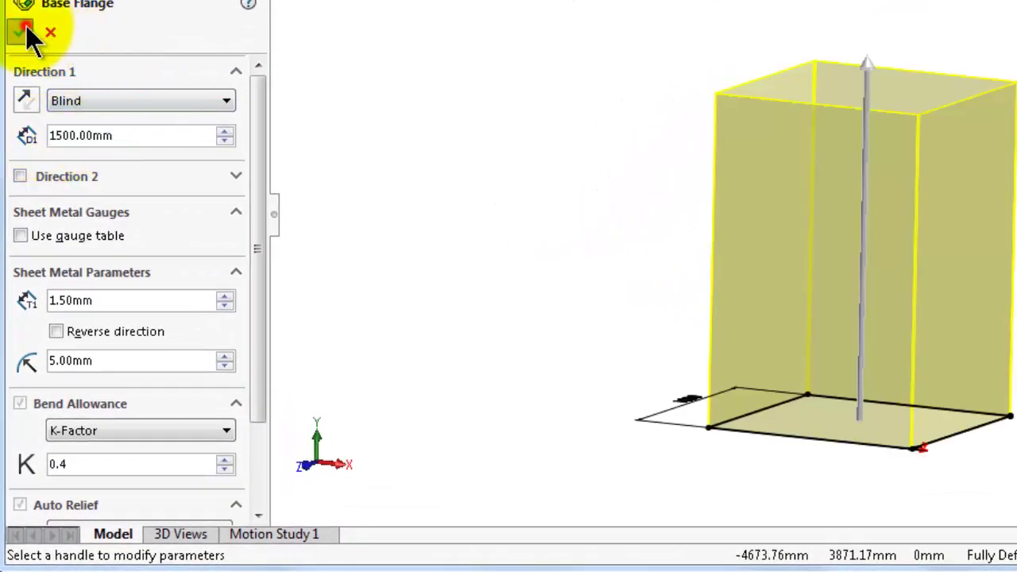
{"action": "left_click", "coordinate": [22, 29]}
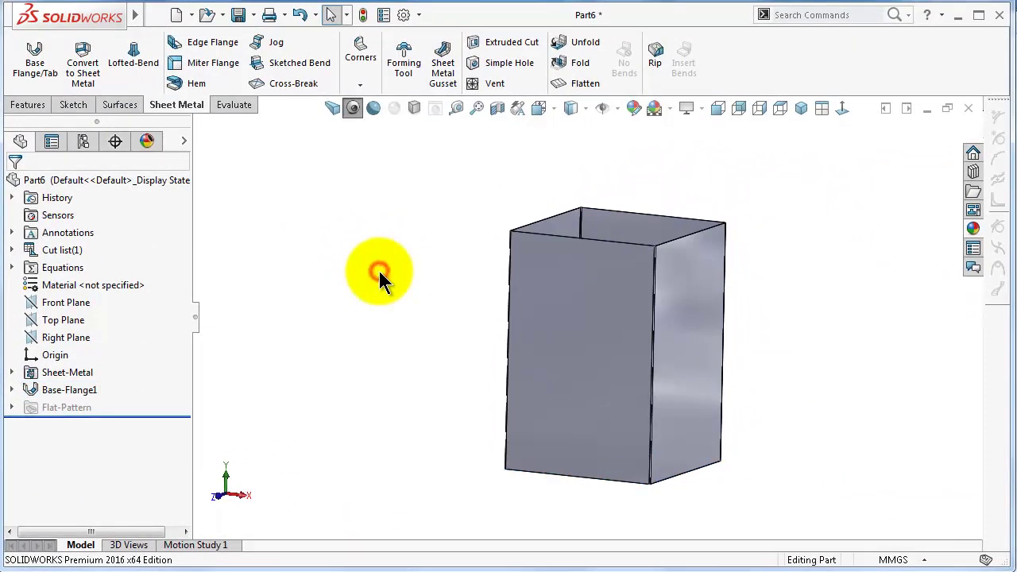
Set up a Cross-Break on one side face of the box with a 165-degree break angle
{"action": "mouse_move", "coordinate": [379, 269]}
{"action": "middle_mouse_down"}
{"action": "mouse_move", "coordinate": [724, 521]}
{"action": "mouse_move", "coordinate": [715, 432]}
{"action": "middle_mouse_up"}
{"action": "scroll", "coordinate": [715, 432], "scroll_direction": "down", "scroll_amount": 3}
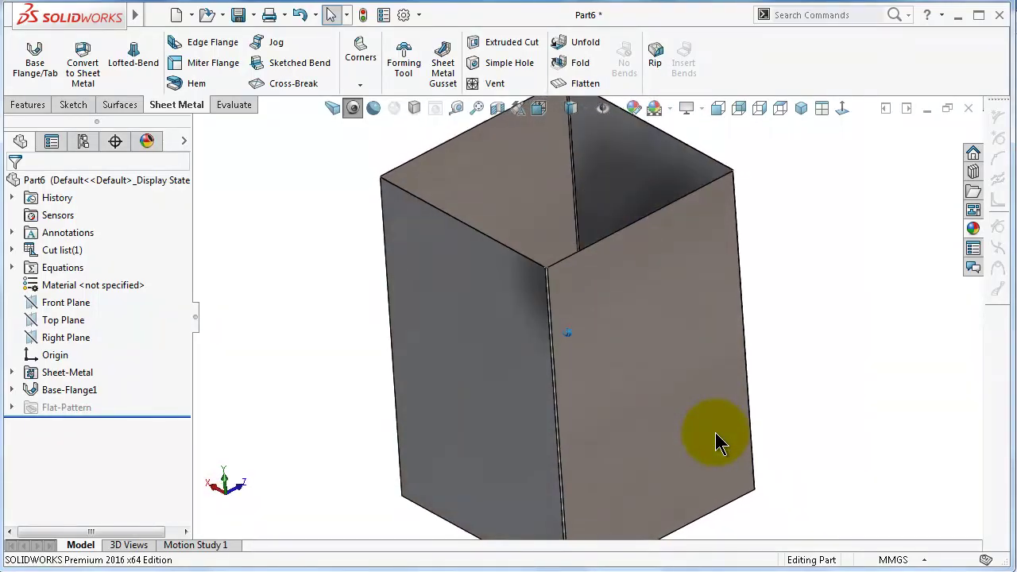
{"action": "key", "text": "ctrl+7"}
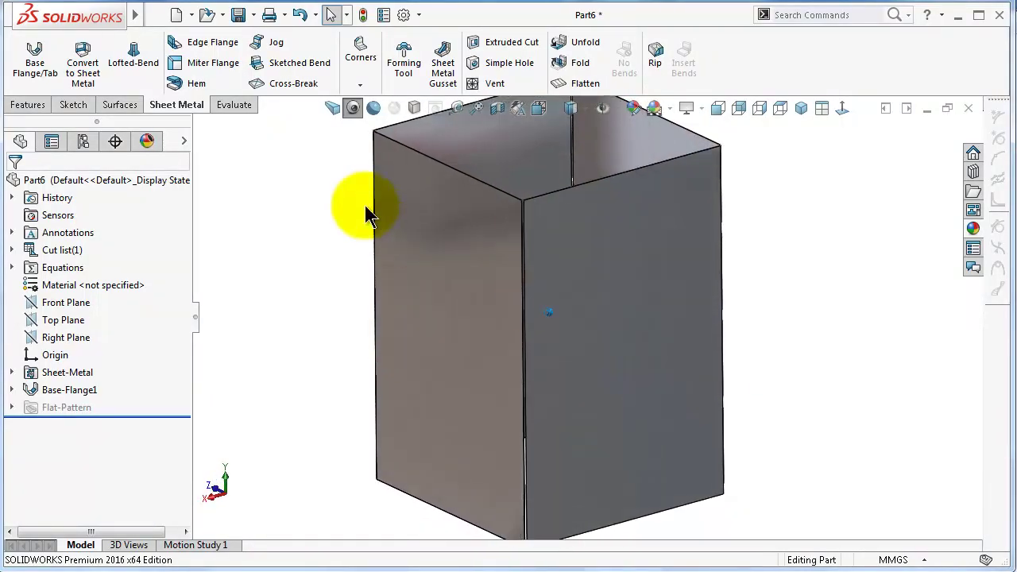
{"action": "left_click", "coordinate": [291, 83]}
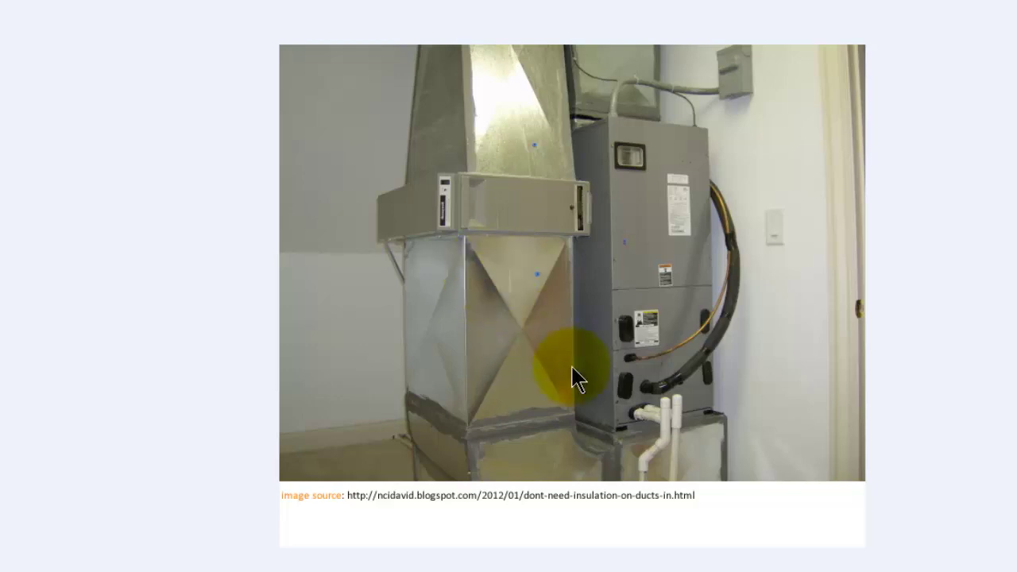
{"action": "left_click", "coordinate": [691, 385]}
{"action": "key", "text": "Right"}
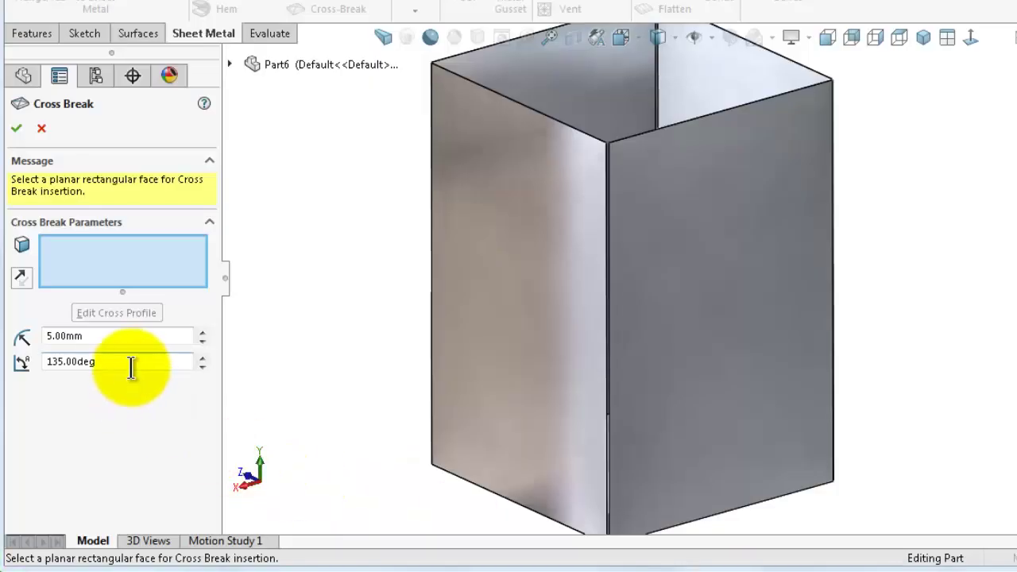
{"action": "double_click", "coordinate": [131, 363]}
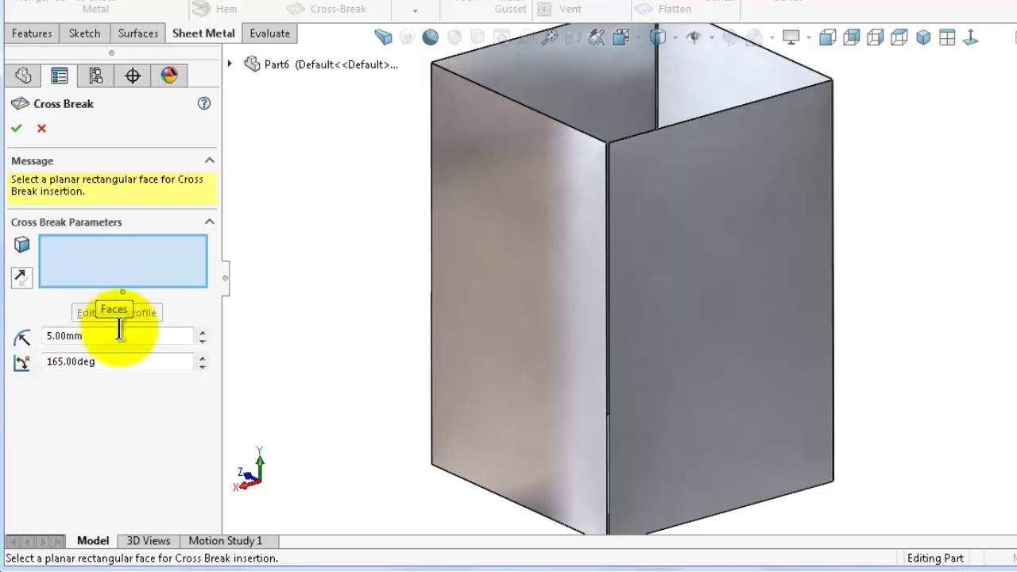
{"action": "left_click", "coordinate": [121, 258]}
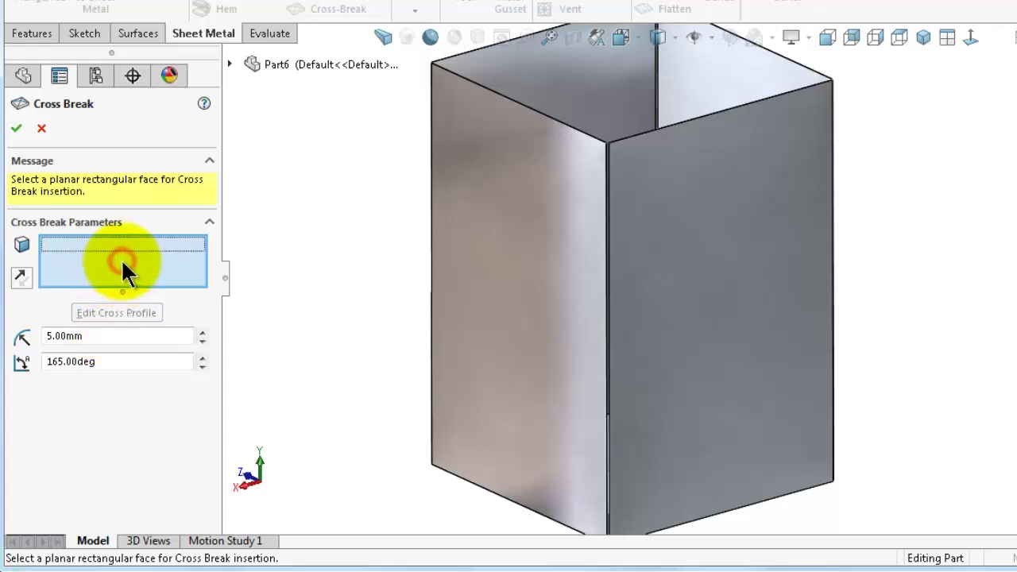
{"action": "left_click", "coordinate": [531, 267]}
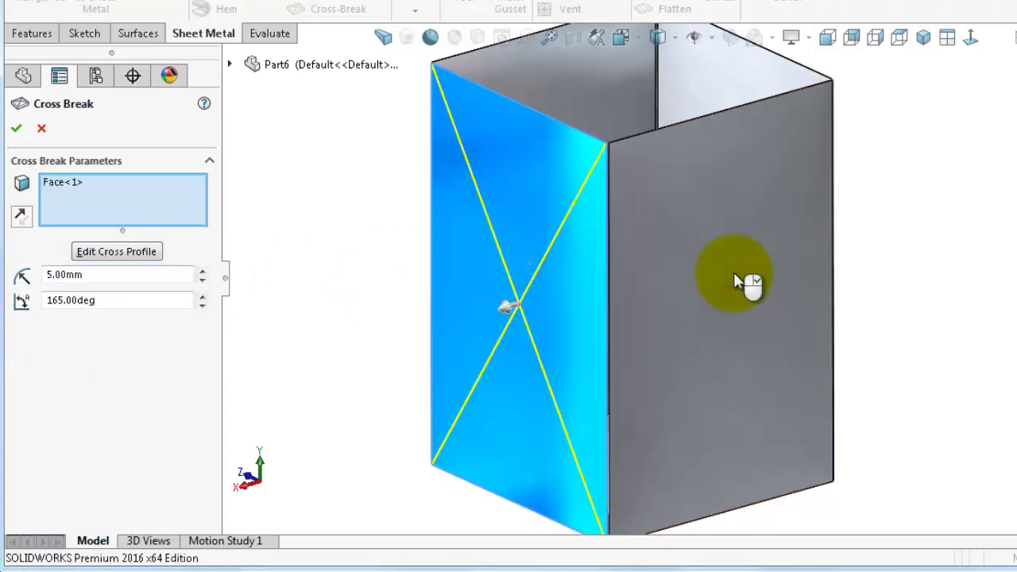
Try to add the adjacent side face to the cross break selection, and accept the feature
{"action": "key", "text": "Left"}
{"action": "key", "text": "Left"}
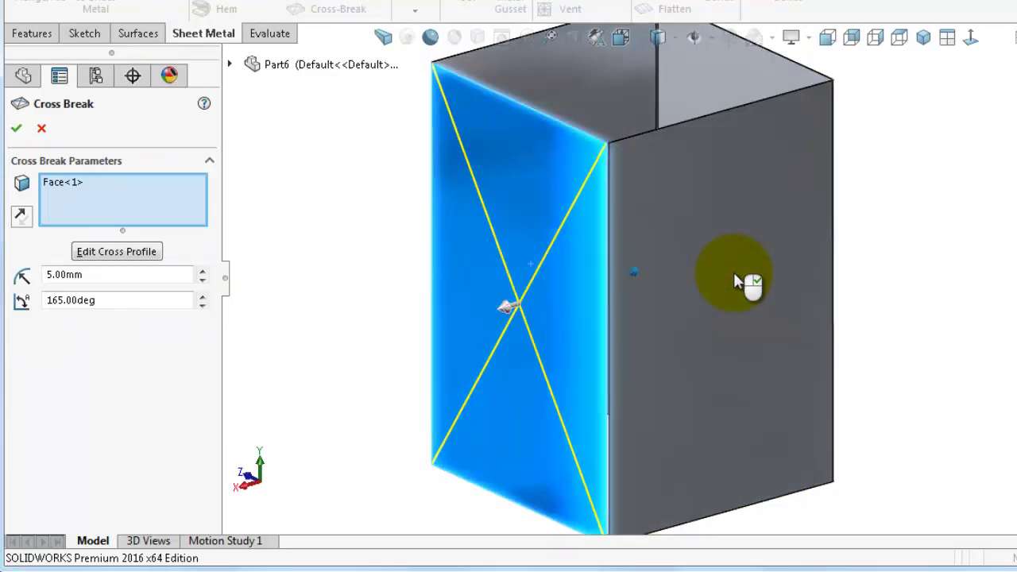
{"action": "key", "text": "Right"}
{"action": "key", "text": "Right"}
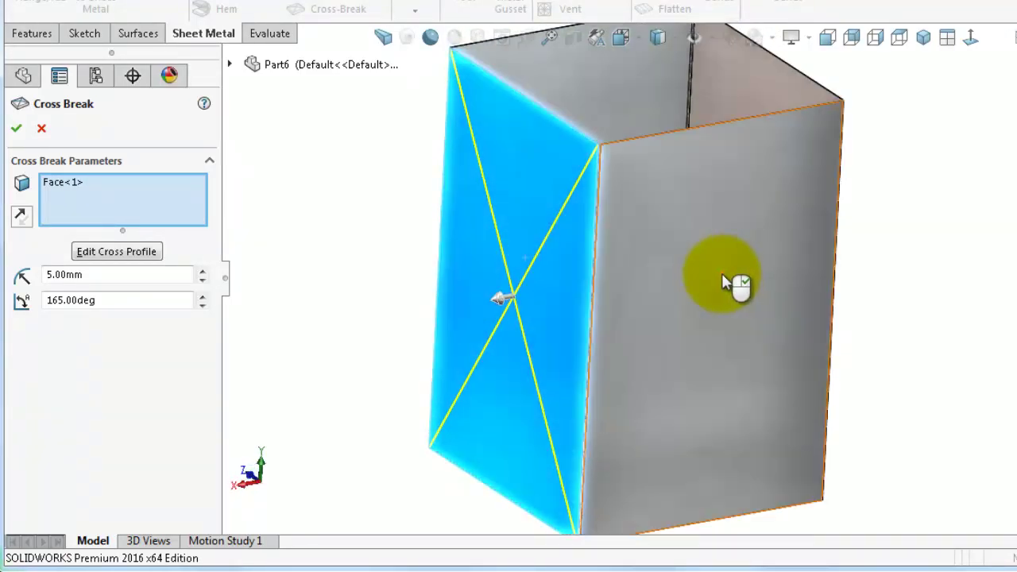
{"action": "left_click", "coordinate": [722, 274]}
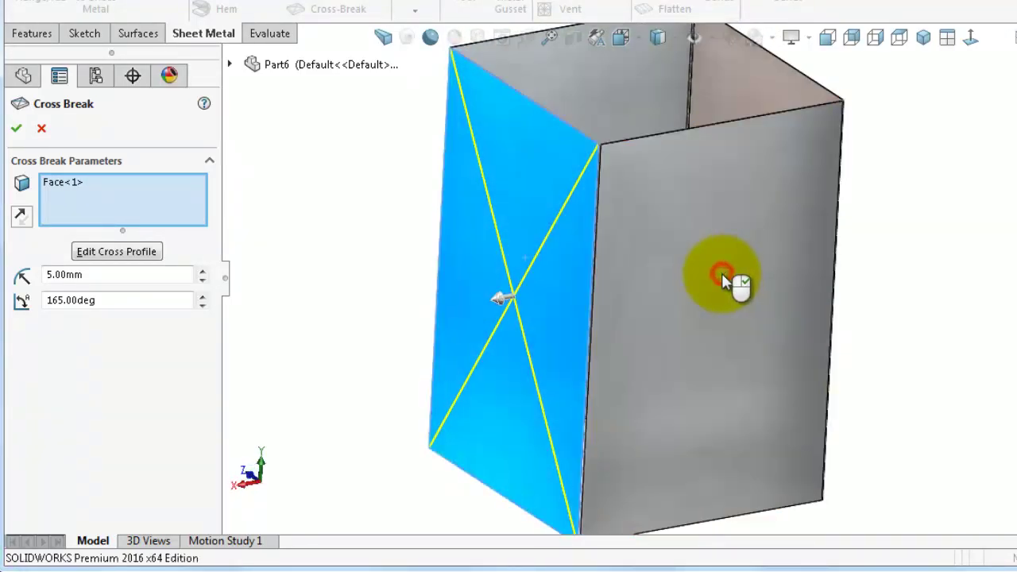
{"action": "key", "text": "Left"}
{"action": "key", "text": "Left"}
{"action": "key", "text": "Left"}
{"action": "key", "text": "Left"}
{"action": "key", "text": "Left"}
{"action": "key", "text": "Left"}
{"action": "key", "text": "Right"}
{"action": "key", "text": "Right"}
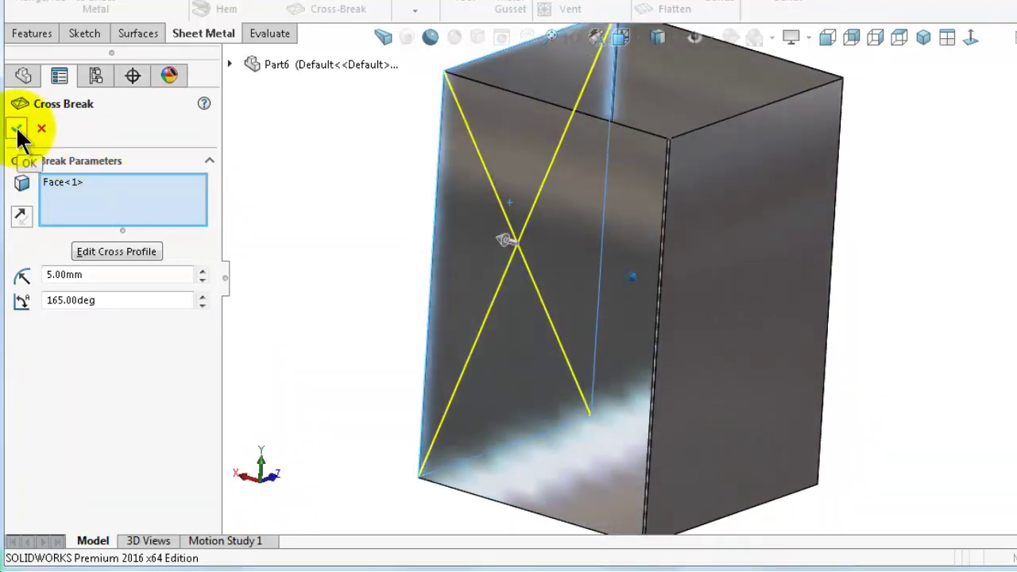
{"action": "left_click", "coordinate": [17, 131]}
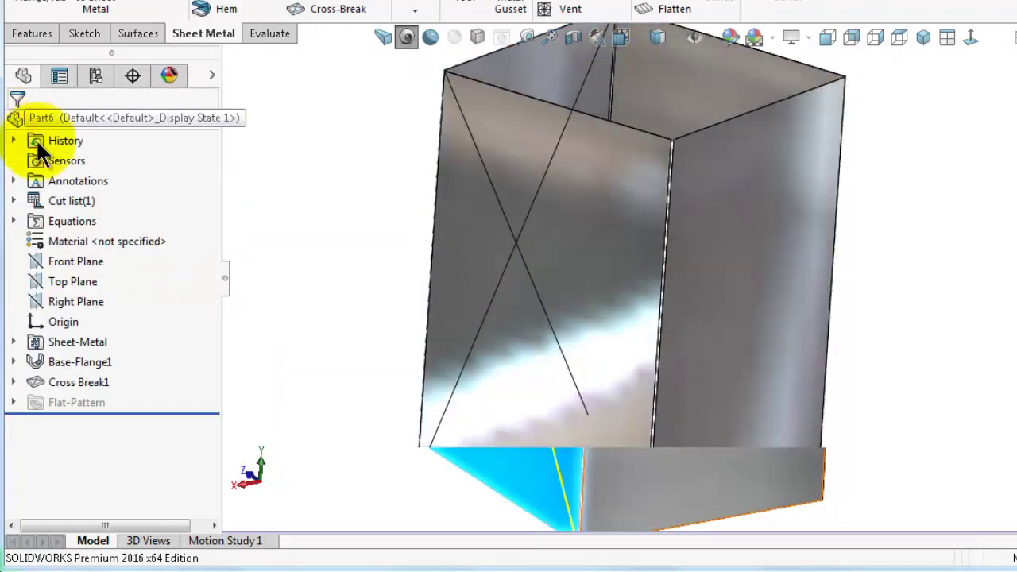
Examine the cross-broken side face and the open gap along the box's vertical corner
{"action": "left_click", "coordinate": [359, 207]}
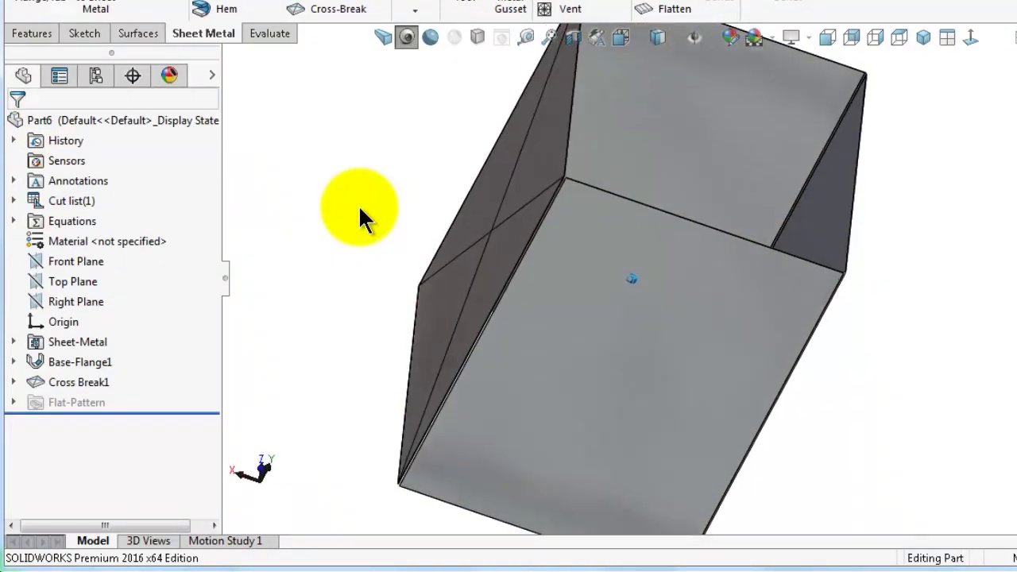
{"action": "key", "text": "Up"}
{"action": "key", "text": "Up"}
{"action": "key", "text": "Up"}
{"action": "key", "text": "Up"}
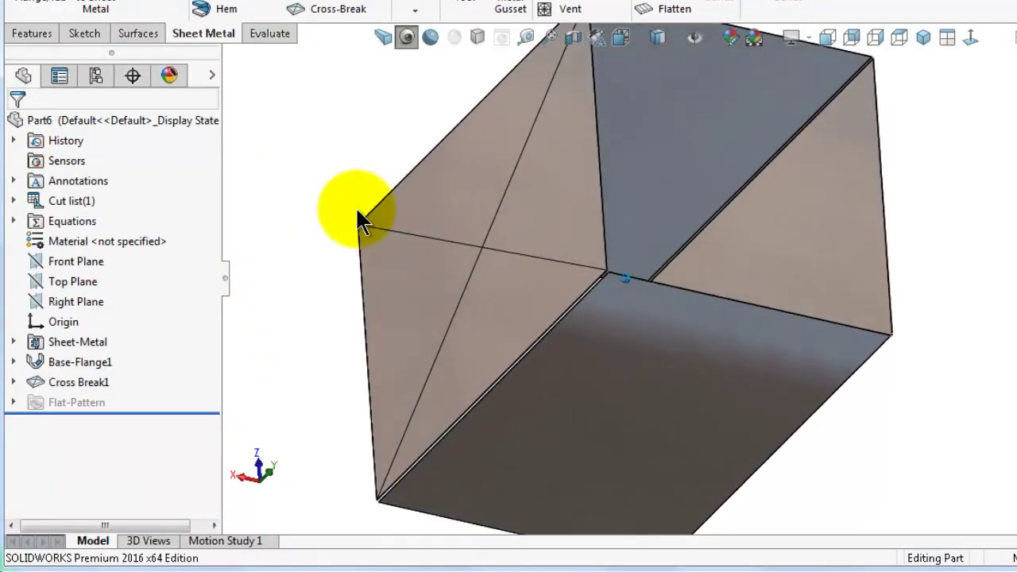
{"action": "key", "text": "Up"}
{"action": "key", "text": "Up"}
{"action": "key", "text": "Up"}
{"action": "key", "text": "Up"}
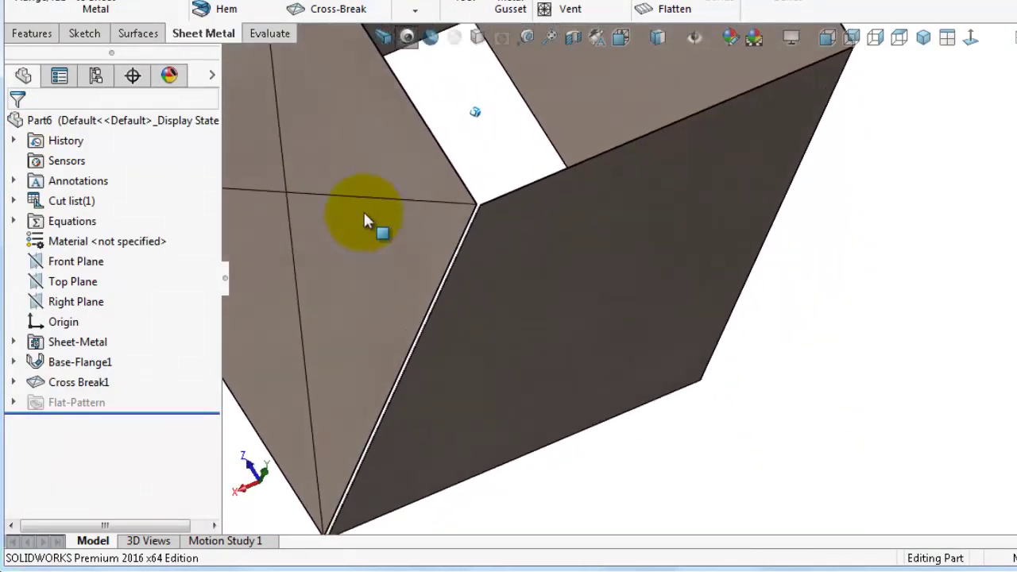
{"action": "key", "text": "Up"}
{"action": "key", "text": "Up"}
{"action": "key", "text": "Up"}
{"action": "key", "text": "Up"}
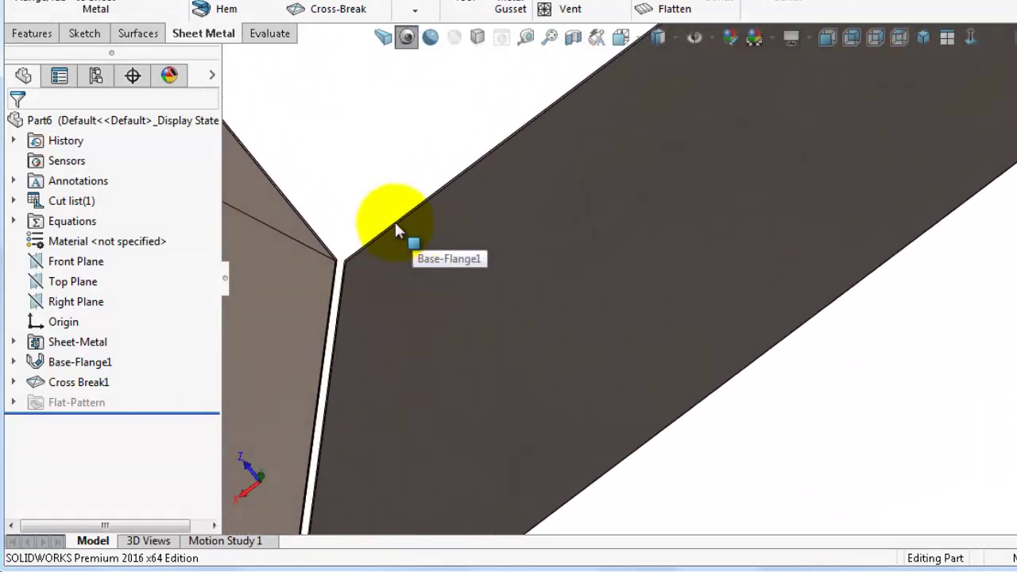
{"action": "key", "text": "Up"}
{"action": "key", "text": "Up"}
{"action": "key", "text": "Up"}
{"action": "key", "text": "Up"}
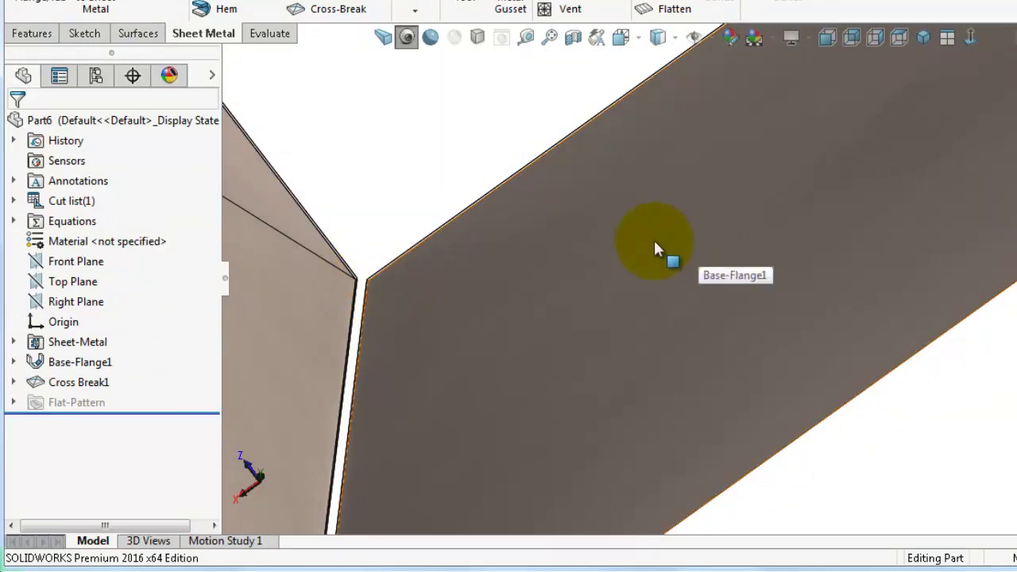
{"action": "scroll", "coordinate": [397, 262], "scroll_direction": "down", "scroll_amount": 5}
{"action": "key", "text": "Up"}
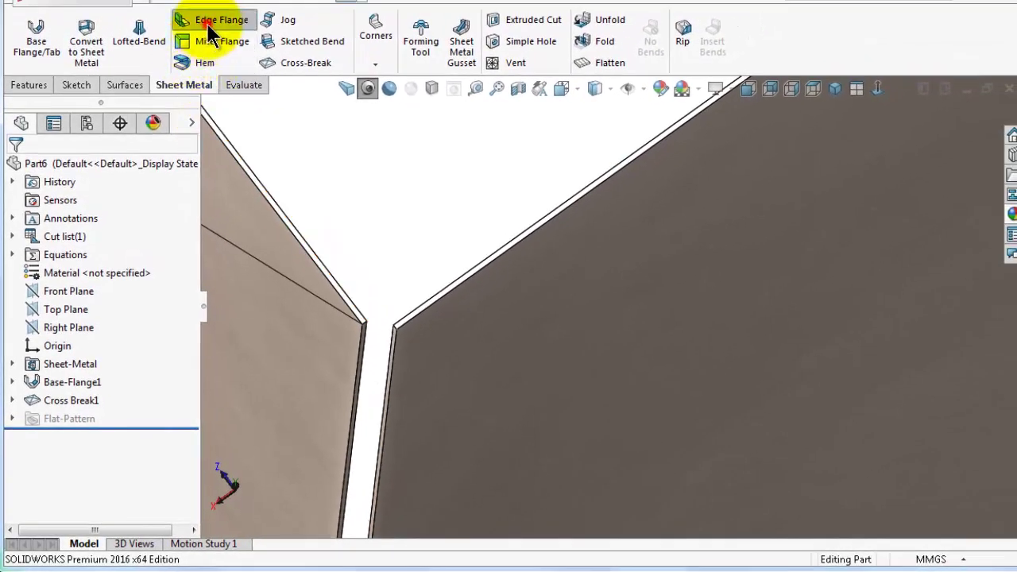
Set up an edge flange on the cross-broken wall's vertical edge at the open corner, with a blind length of 30 mm
{"action": "left_click", "coordinate": [210, 28]}
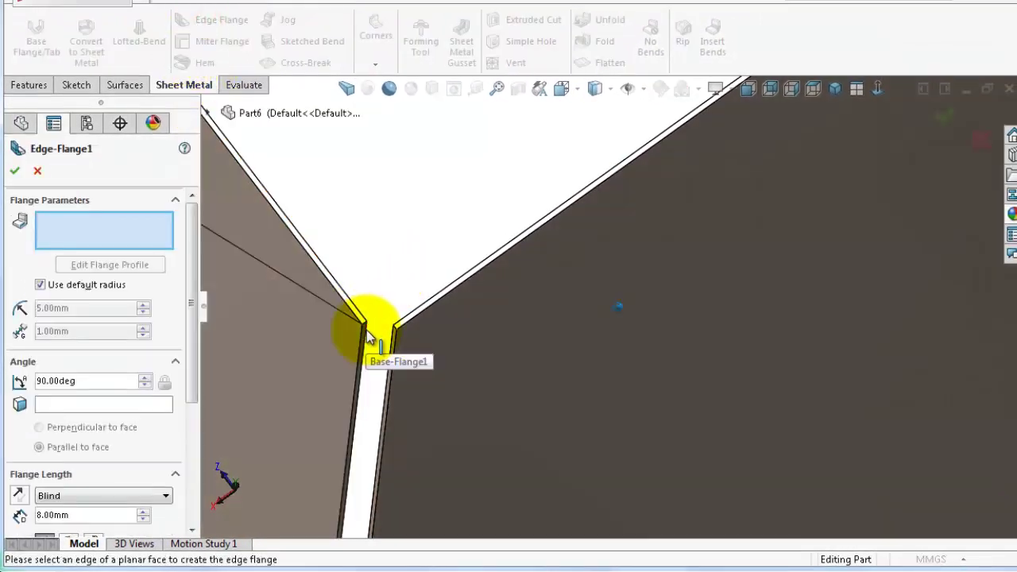
{"action": "left_click", "coordinate": [369, 329]}
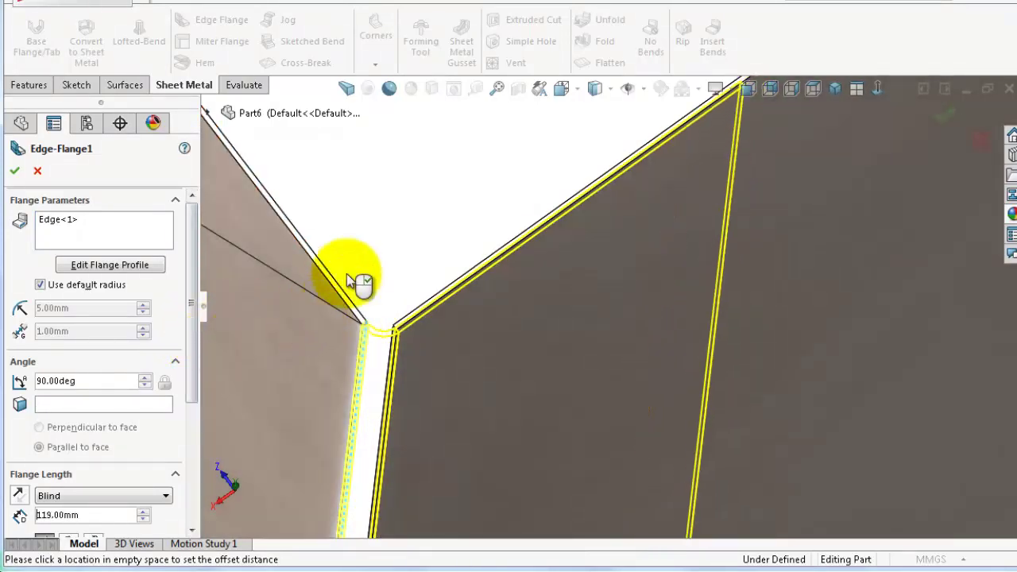
{"action": "left_click", "coordinate": [406, 243]}
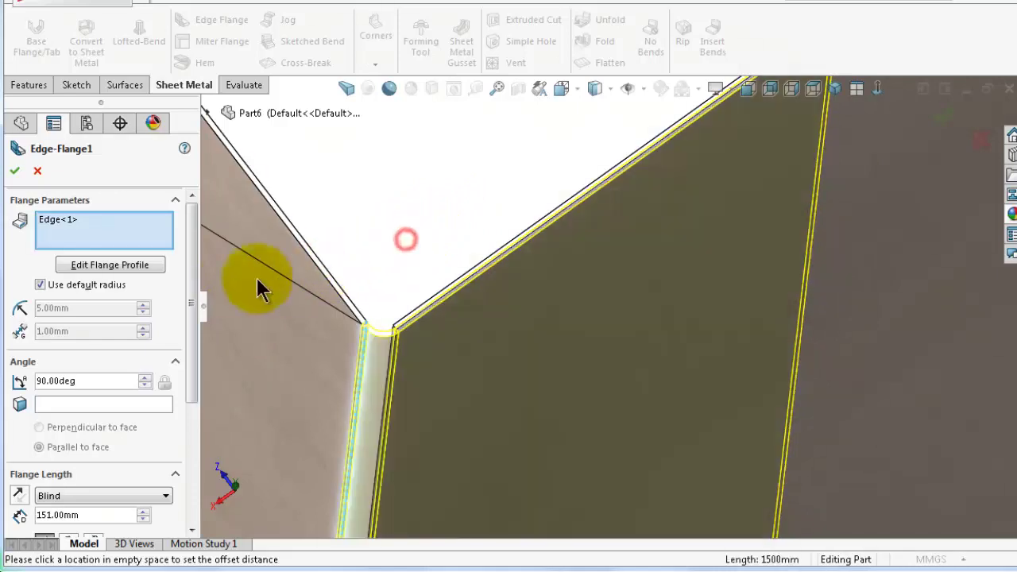
{"action": "left_click_drag", "start_coordinate": [194, 284], "coordinate": [188, 363]}
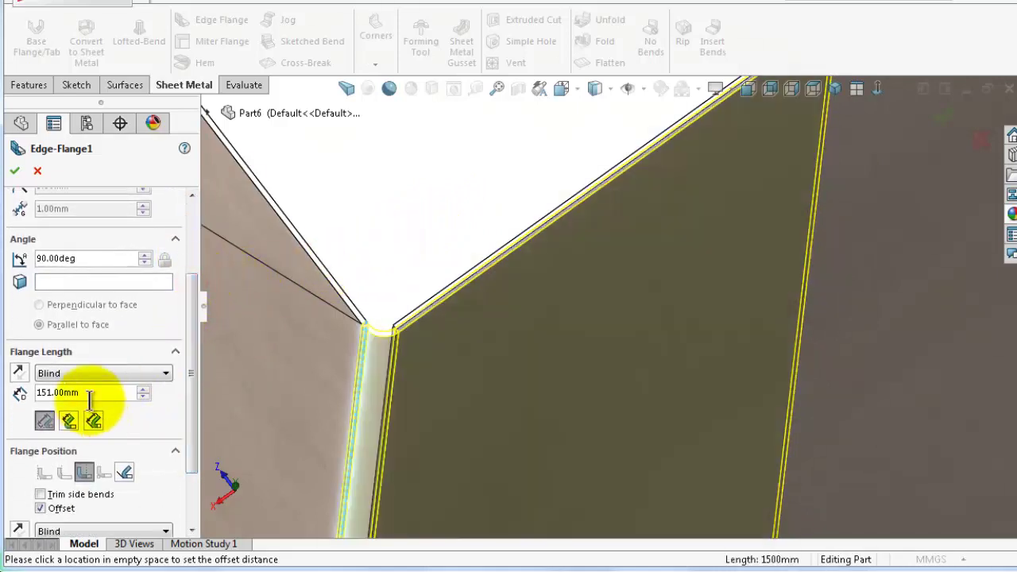
{"action": "left_click_drag", "start_coordinate": [90, 390], "coordinate": [40, 390]}
{"action": "type", "text": "30"}
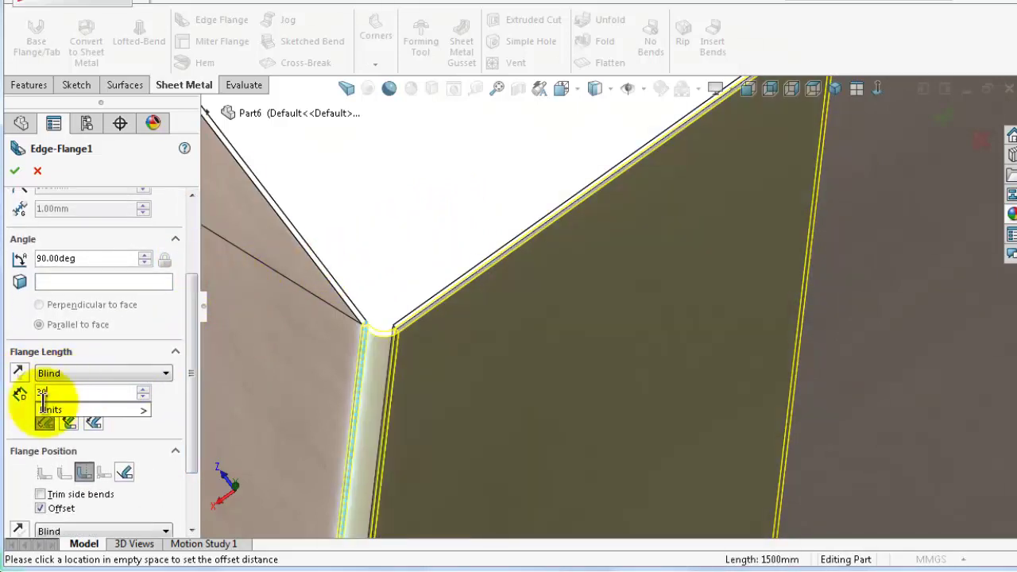
{"action": "left_click", "coordinate": [21, 409]}
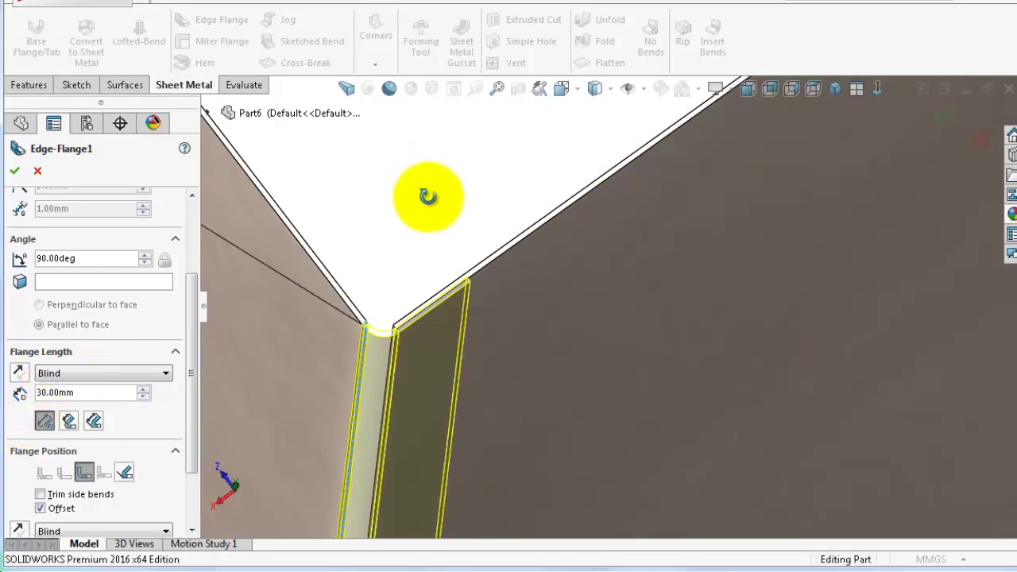
Enable the edge flange's position offset and set the blind offset distance to 2 mm
{"action": "middle_click_drag", "start_coordinate": [427, 196], "coordinate": [458, 226]}
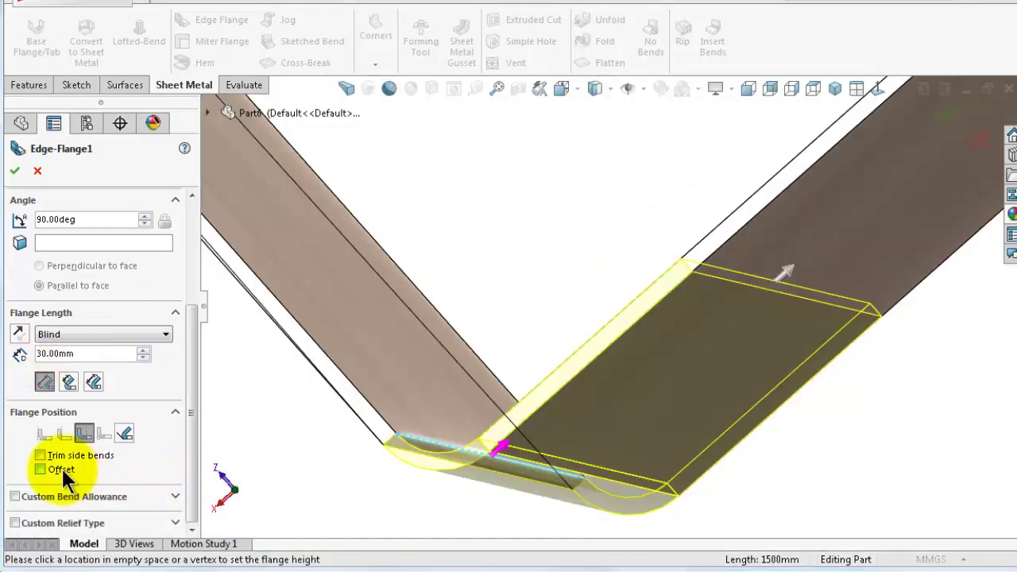
{"action": "left_click", "coordinate": [63, 470]}
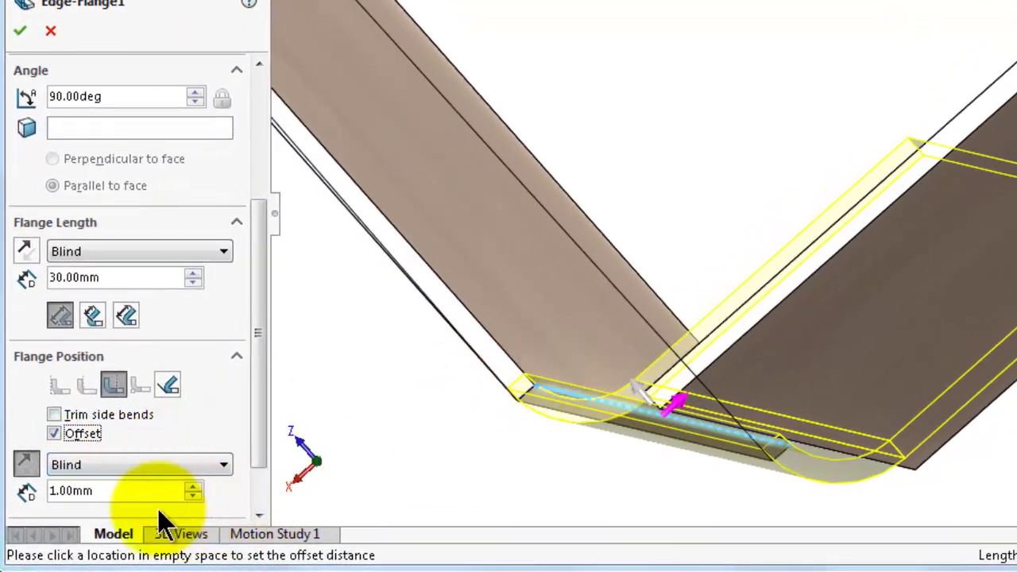
{"action": "left_click_drag", "start_coordinate": [123, 494], "coordinate": [18, 490]}
{"action": "type", "text": "2"}
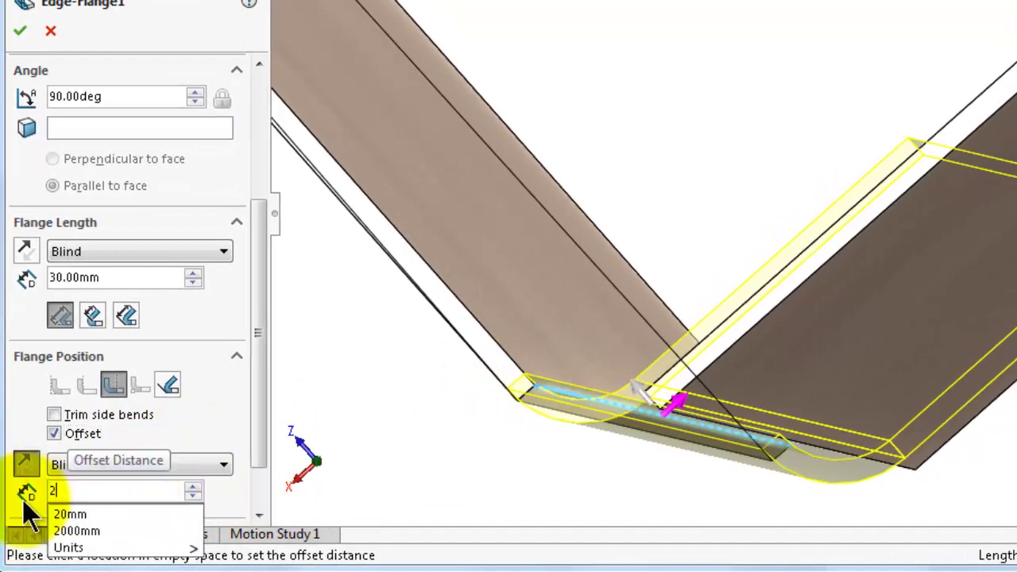
{"action": "key", "text": "Return"}
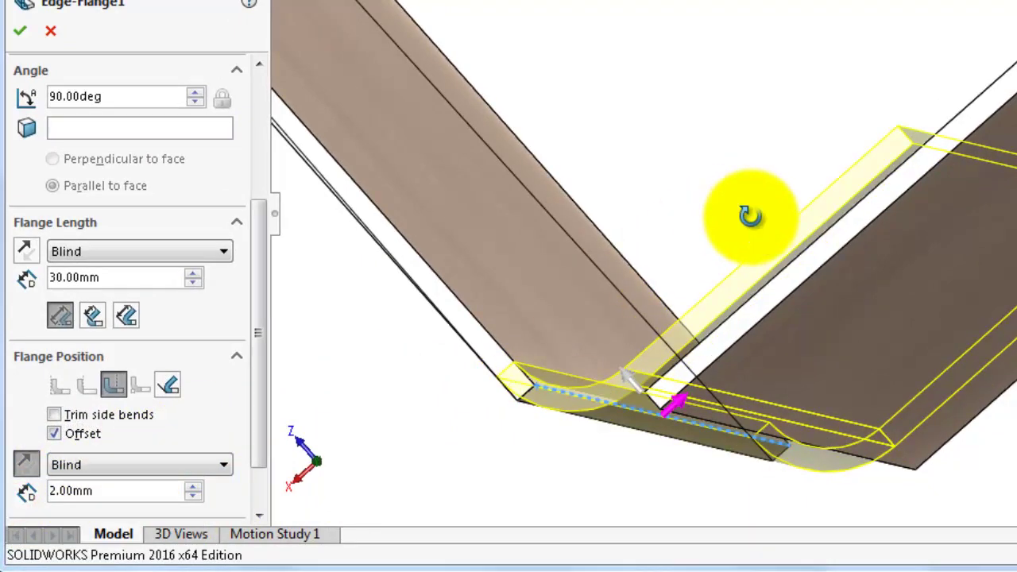
{"action": "middle_click_drag", "start_coordinate": [750, 216], "coordinate": [747, 220]}
{"action": "scroll", "coordinate": [786, 242], "scroll_direction": "up", "scroll_amount": 3}
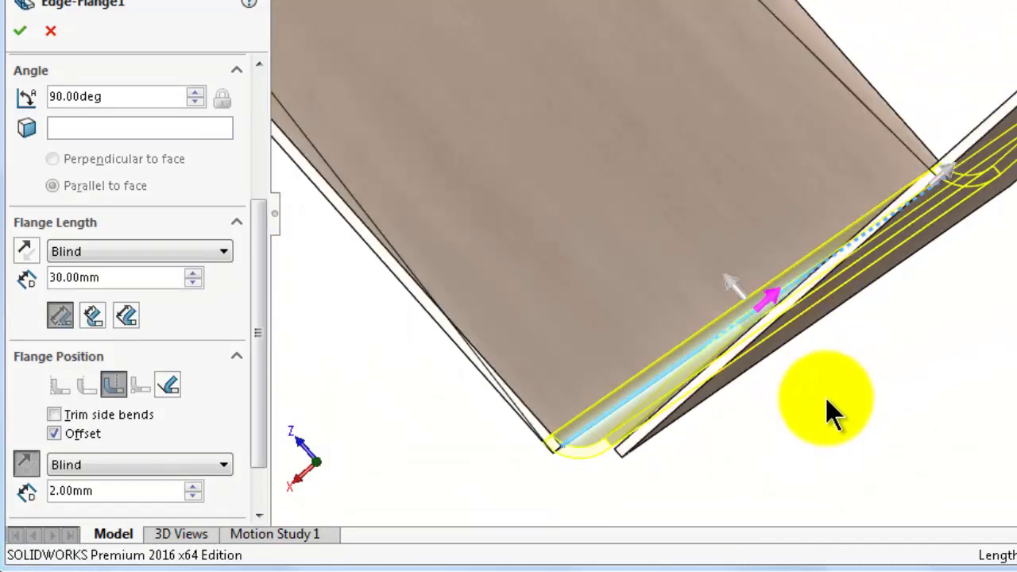
Accept the edge flange and inspect how it overlaps the adjacent wall at the open corner
{"action": "middle_click_drag", "start_coordinate": [825, 398], "coordinate": [826, 392]}
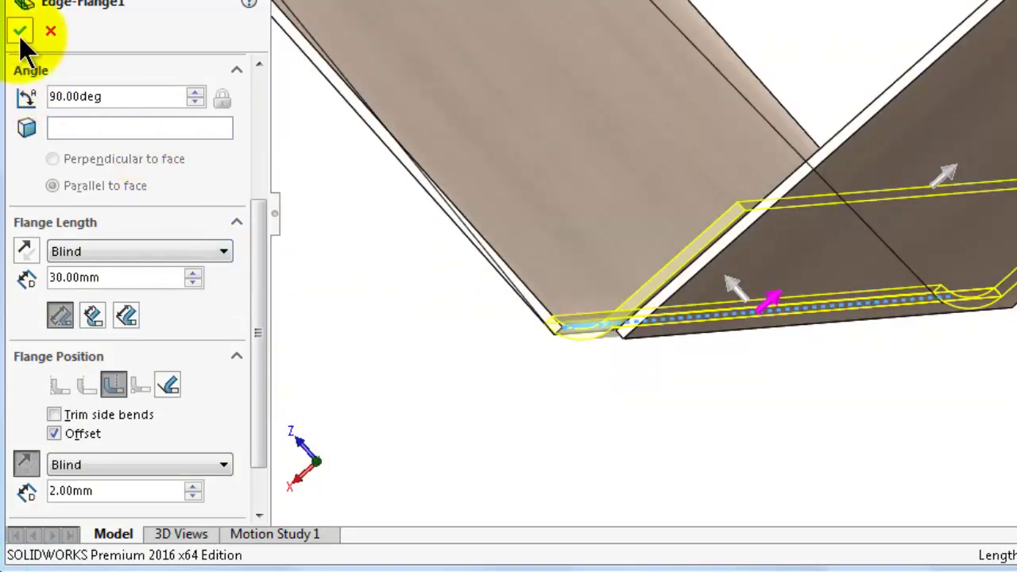
{"action": "left_click", "coordinate": [19, 36]}
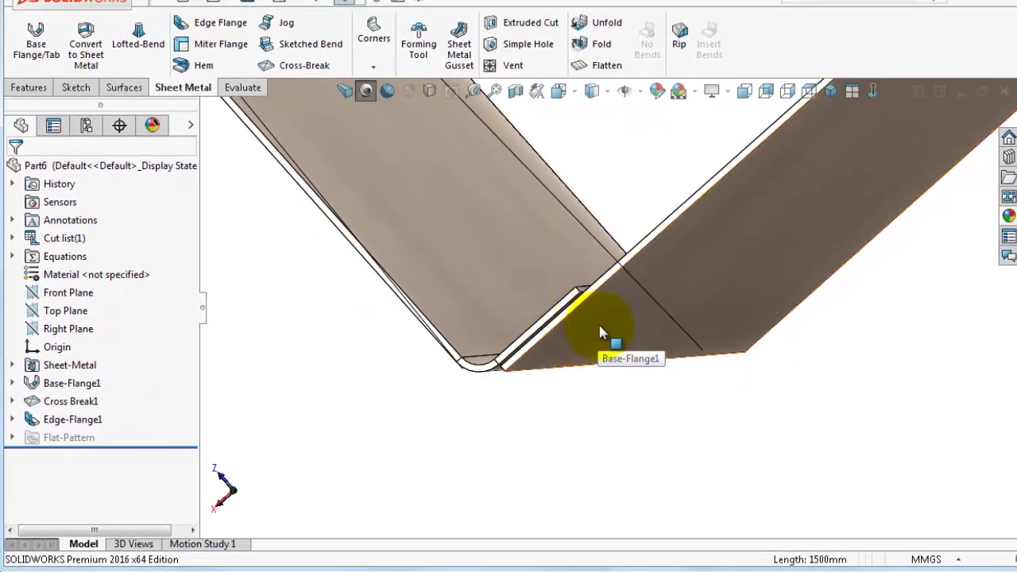
{"action": "left_click", "coordinate": [598, 325]}
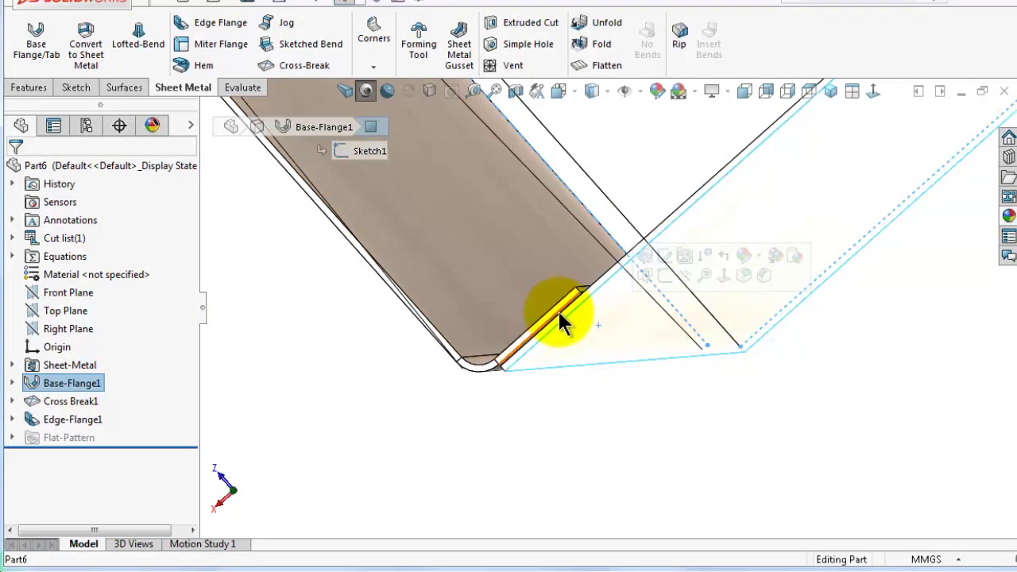
{"action": "scroll", "coordinate": [565, 306], "scroll_direction": "up", "scroll_amount": 2}
{"action": "middle_click_drag", "start_coordinate": [567, 311], "coordinate": [770, 140]}
{"action": "left_click", "coordinate": [675, 429]}
Add a cross break with a 5 mm radius and 165° angle to the plain side face adjacent to the cross-broken one
{"action": "key", "text": "Right"}
{"action": "key", "text": "Right"}
{"action": "key", "text": "Right"}
{"action": "key", "text": "Right"}
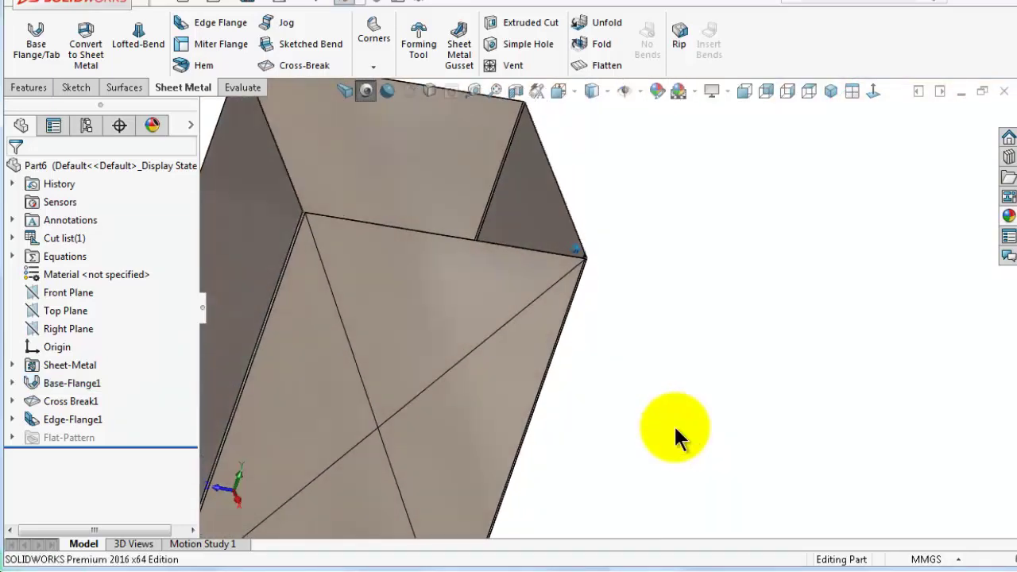
{"action": "middle_click_drag", "start_coordinate": [614, 308], "coordinate": [590, 280]}
{"action": "key", "text": "Up"}
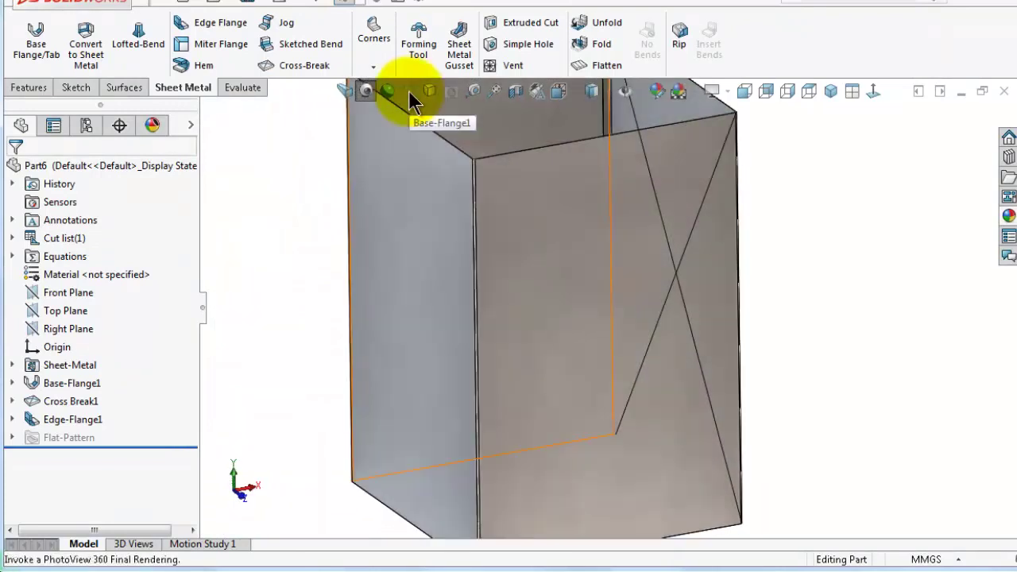
{"action": "left_click", "coordinate": [317, 66]}
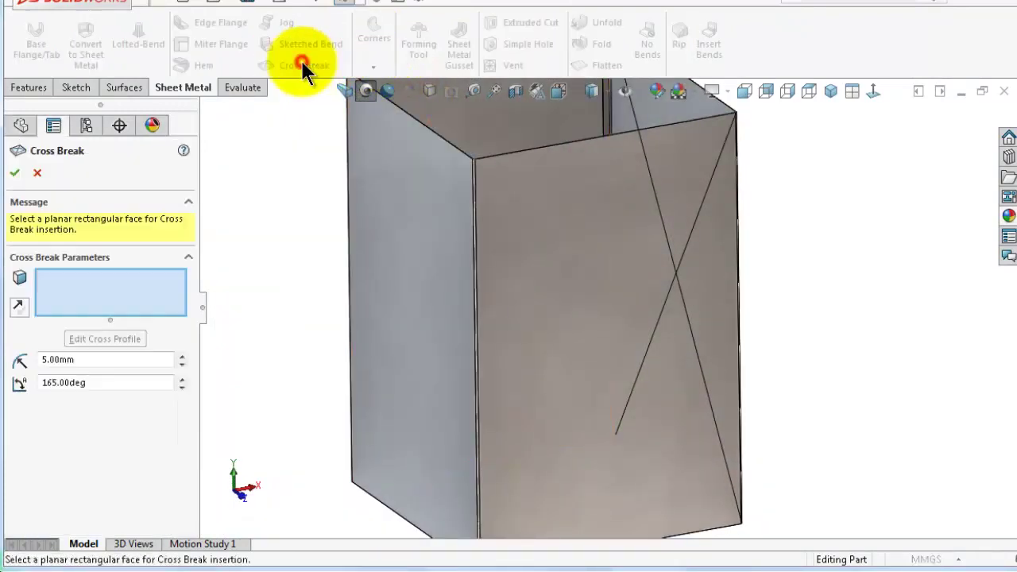
{"action": "left_click", "coordinate": [551, 262]}
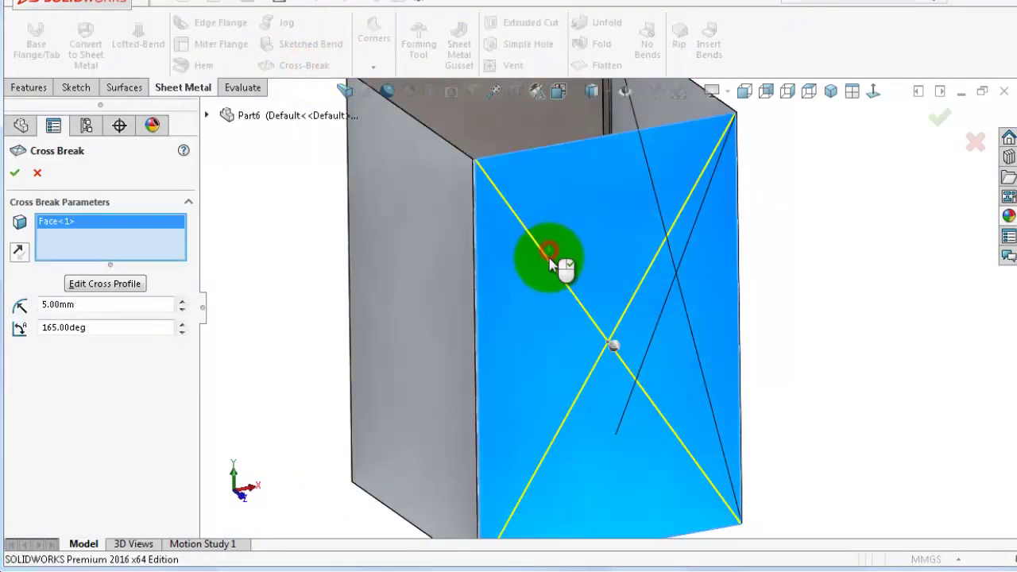
{"action": "left_click", "coordinate": [937, 118]}
Add another cross break with a 5 mm radius and 165° angle to the next plain side face around the duct
{"action": "key", "text": "Right"}
{"action": "key", "text": "Right"}
{"action": "key", "text": "Right"}
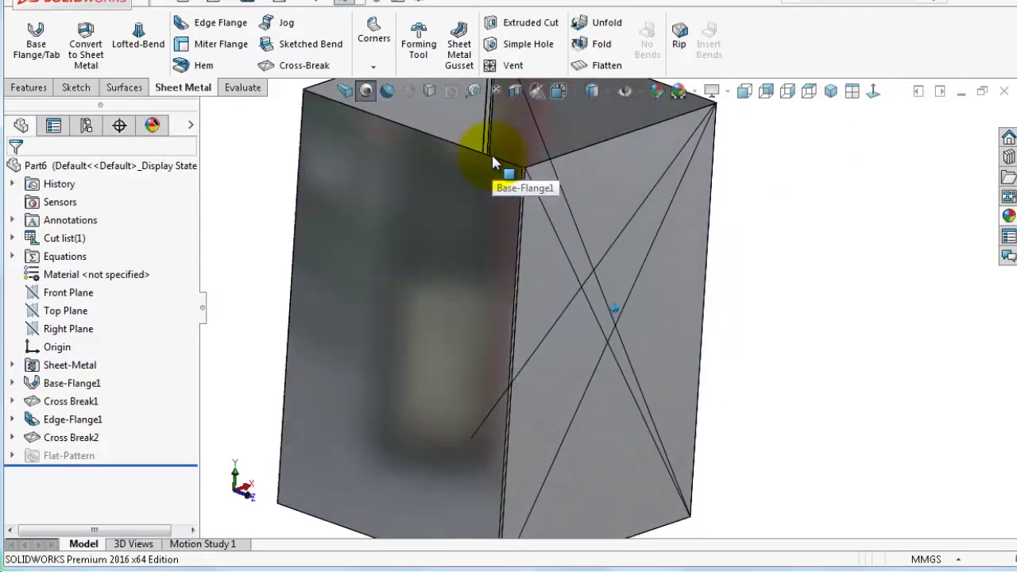
{"action": "left_click", "coordinate": [304, 66]}
{"action": "left_click", "coordinate": [305, 67]}
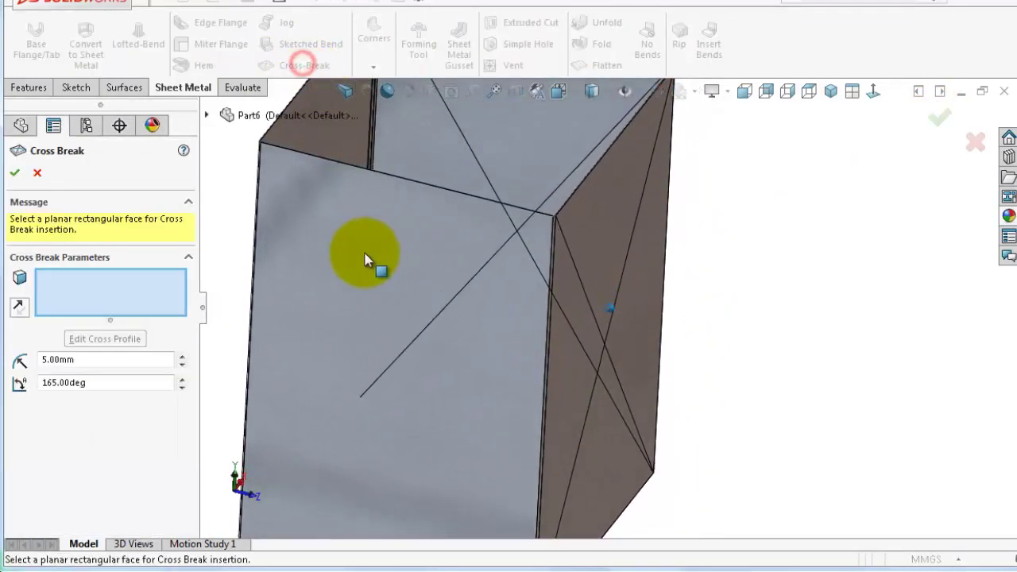
{"action": "left_click", "coordinate": [357, 254]}
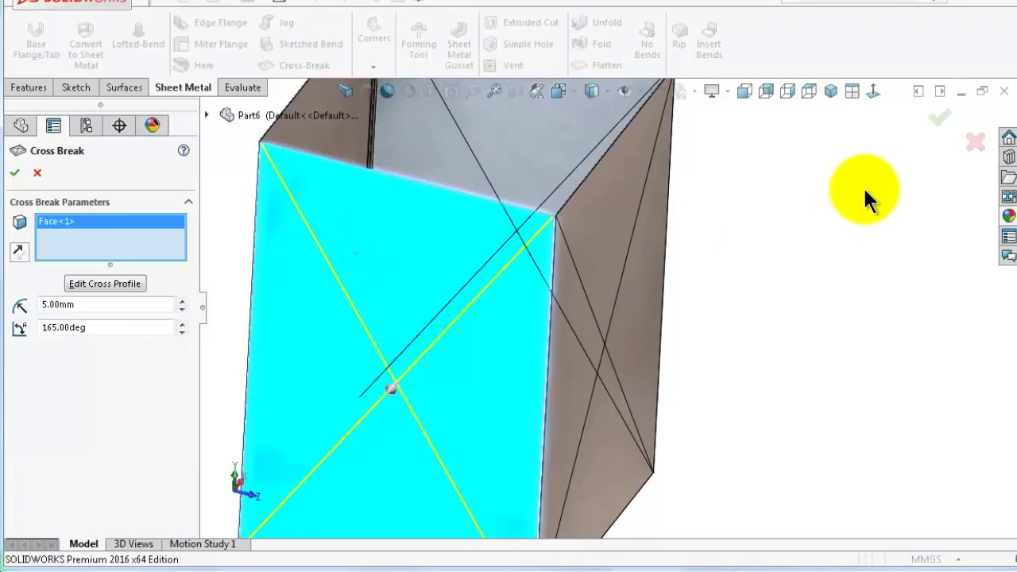
{"action": "middle_click_drag", "start_coordinate": [389, 404], "coordinate": [391, 383]}
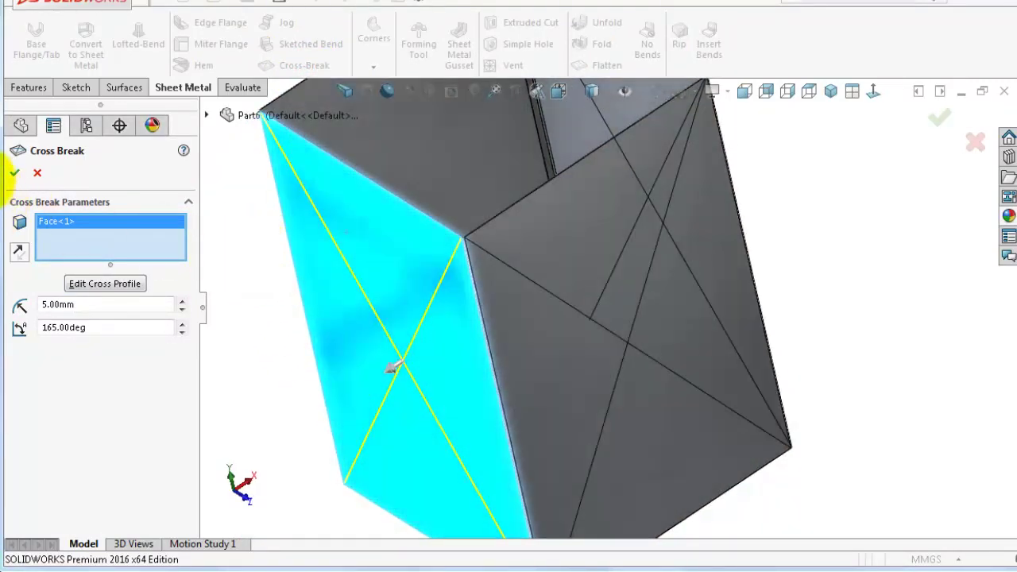
{"action": "left_click", "coordinate": [14, 174]}
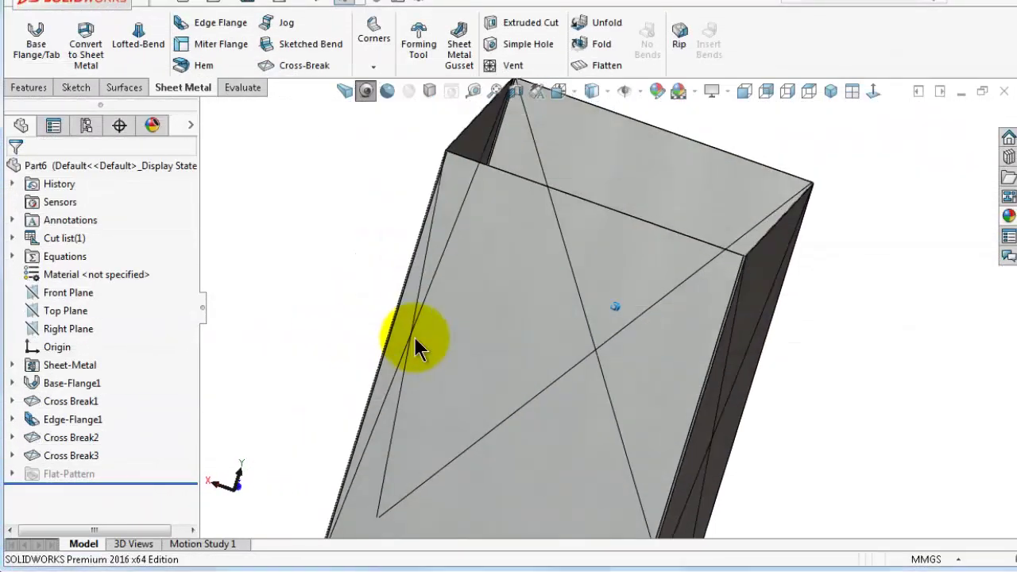
Set up a cross break on the last plain side face, the wall overlapped by the edge flange
{"action": "middle_click_drag", "start_coordinate": [414, 340], "coordinate": [758, 408]}
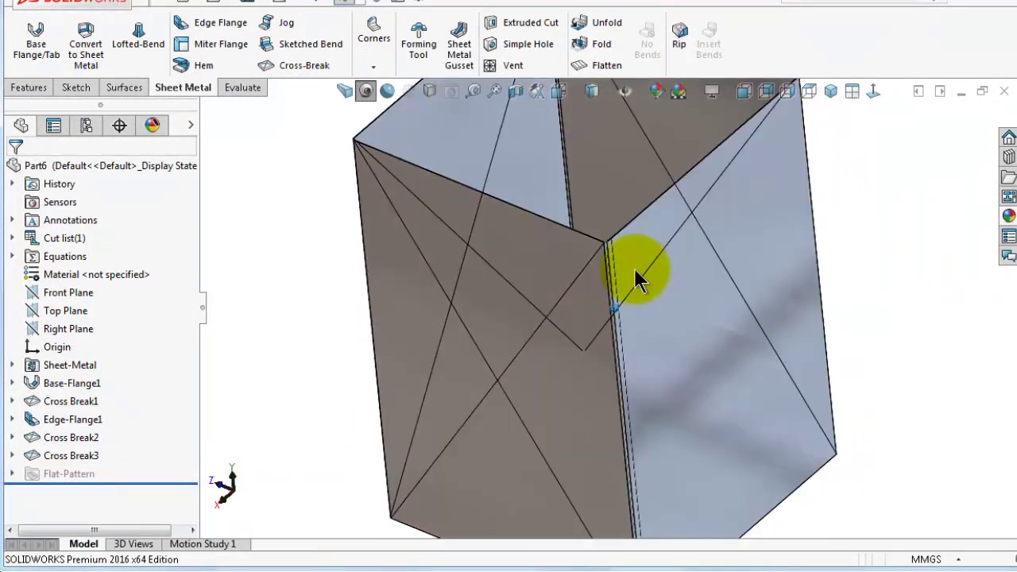
{"action": "middle_click_drag", "start_coordinate": [639, 280], "coordinate": [680, 345]}
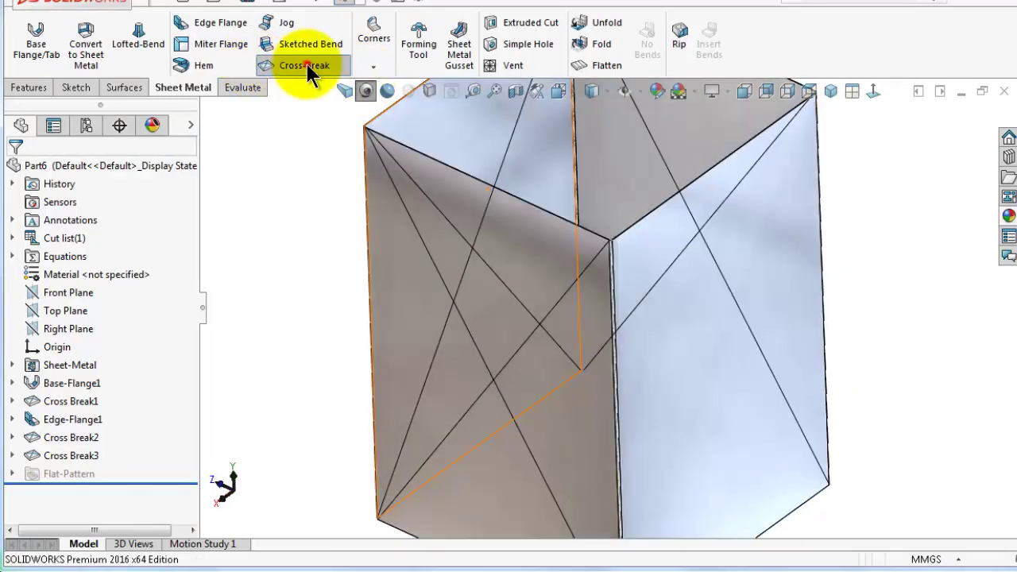
{"action": "left_click", "coordinate": [278, 65]}
{"action": "left_click", "coordinate": [690, 387]}
Examine where the previewed break lines end relative to the edge flange overlap at the duct corner
{"action": "key", "text": "Up"}
{"action": "key", "text": "Up"}
{"action": "key", "text": "Up"}
{"action": "key", "text": "Up"}
{"action": "key", "text": "Up"}
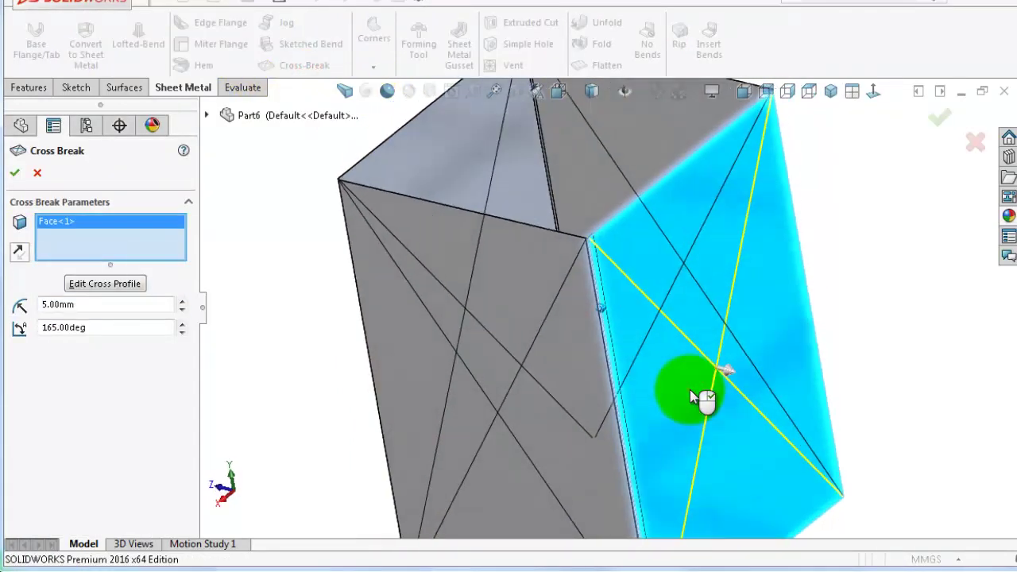
{"action": "key", "text": "Right"}
{"action": "key", "text": "Right"}
{"action": "key", "text": "Right"}
{"action": "key", "text": "Right"}
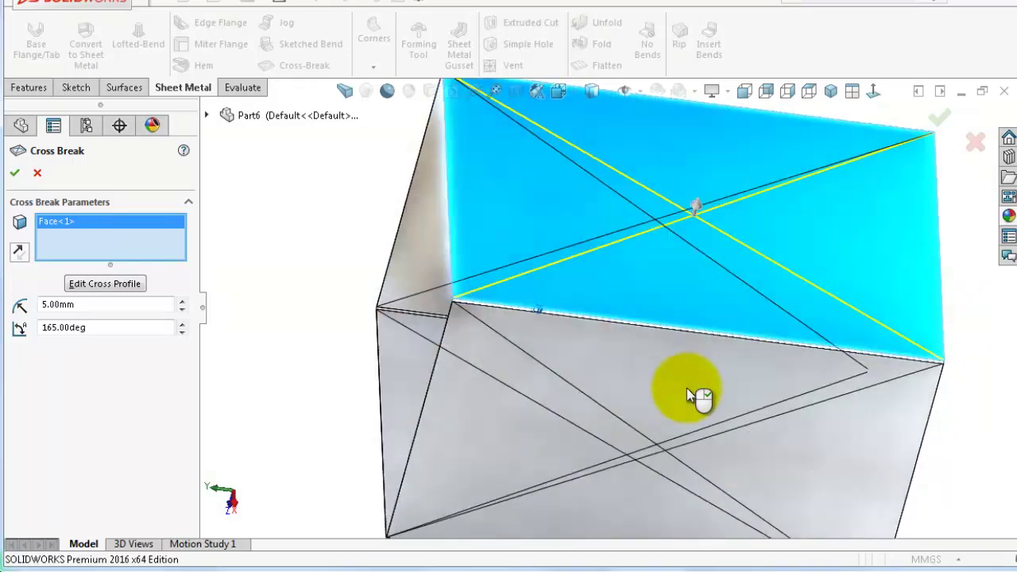
{"action": "scroll", "coordinate": [488, 334], "scroll_direction": "down", "scroll_amount": 10}
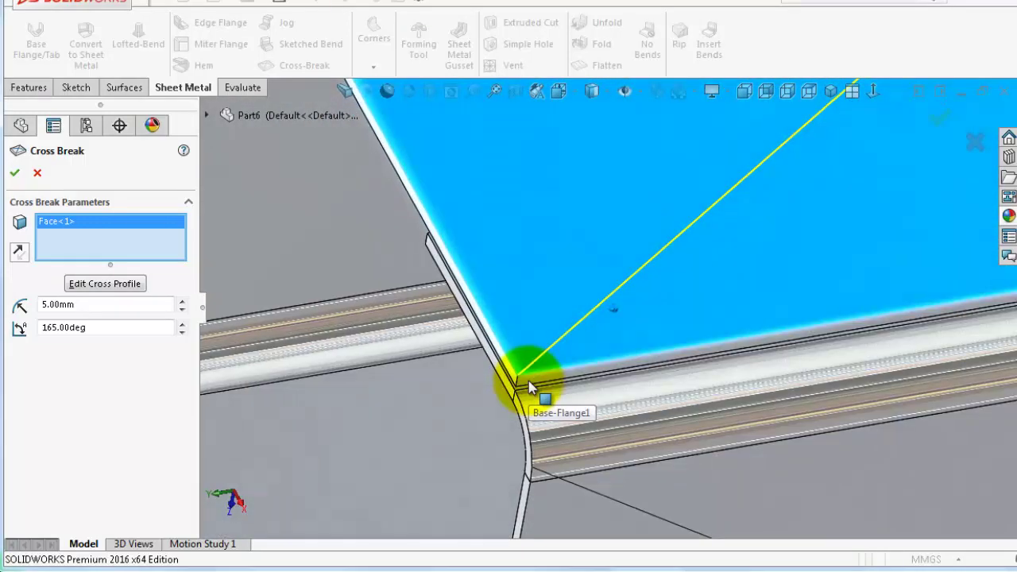
{"action": "key", "text": "Down"}
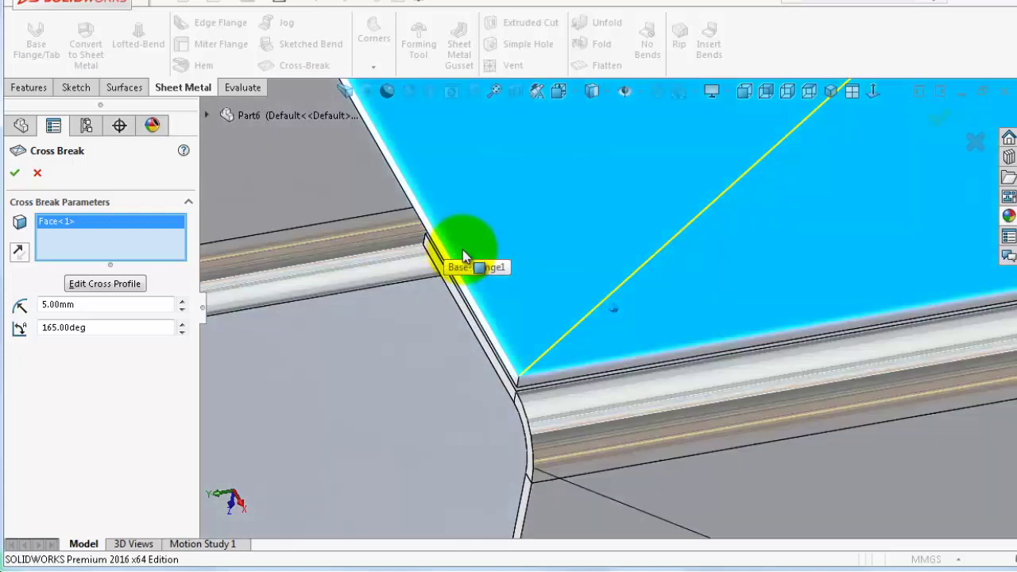
{"action": "scroll", "coordinate": [729, 302], "scroll_direction": "up", "scroll_amount": 6}
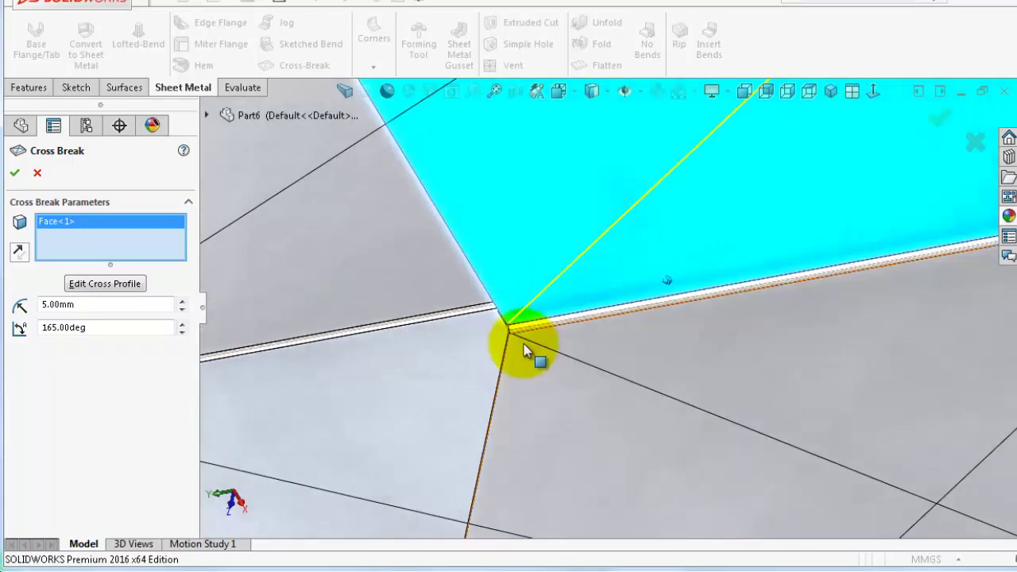
{"action": "middle_click_drag", "start_coordinate": [524, 347], "coordinate": [508, 325]}
{"action": "scroll", "coordinate": [513, 326], "scroll_direction": "down", "scroll_amount": 8}
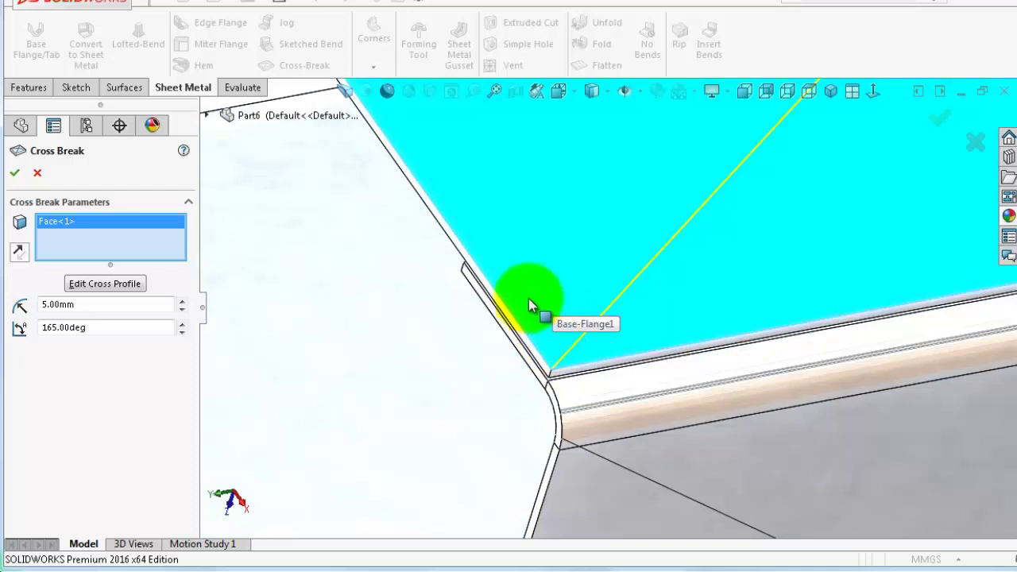
Edit the cross profile, detaching the diagonal's upper endpoint from the corner vertex and moving it toward the edge flange's free end
{"action": "left_click", "coordinate": [531, 305]}
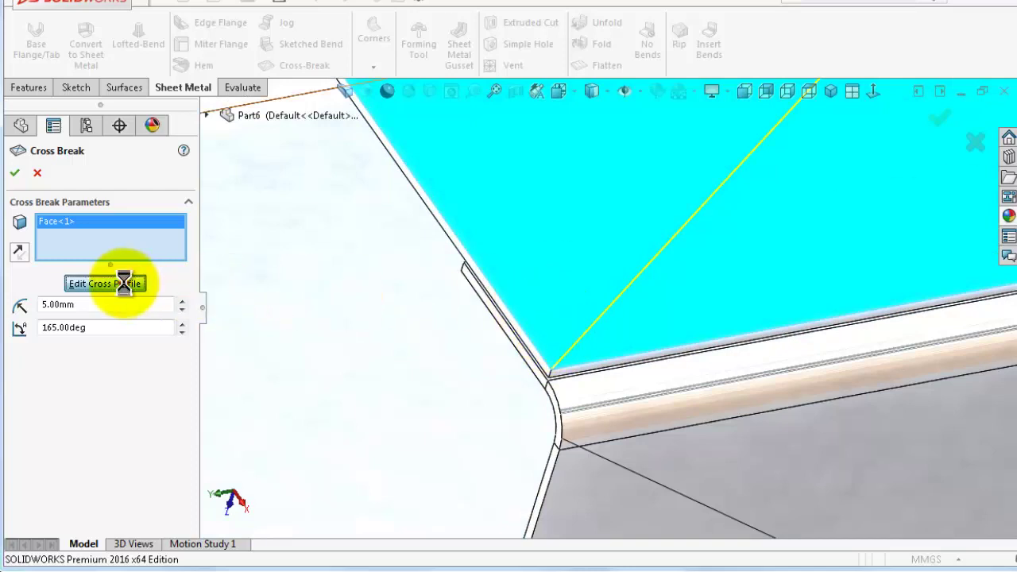
{"action": "left_click", "coordinate": [552, 372]}
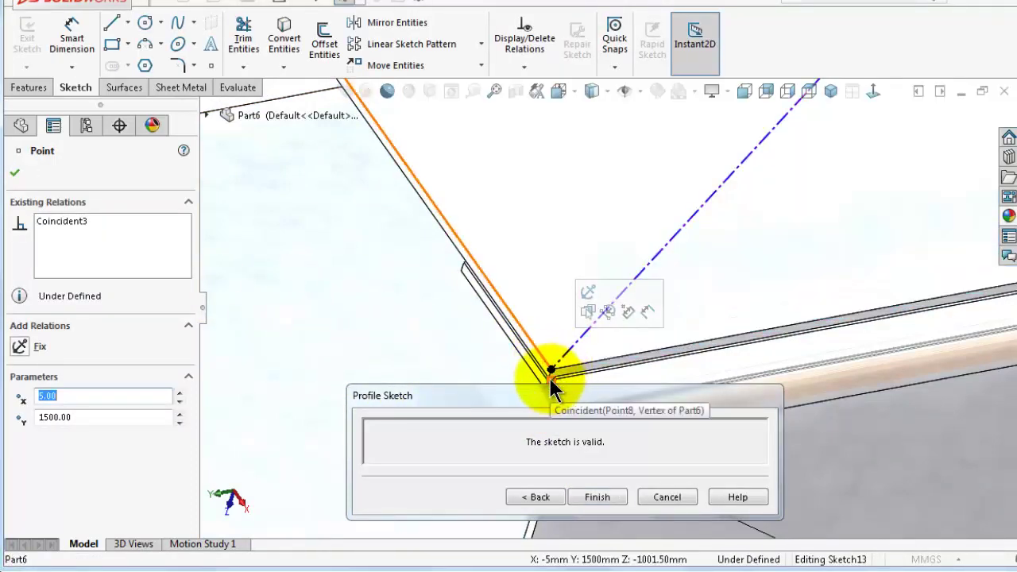
{"action": "left_click_drag", "start_coordinate": [514, 391], "coordinate": [449, 411]}
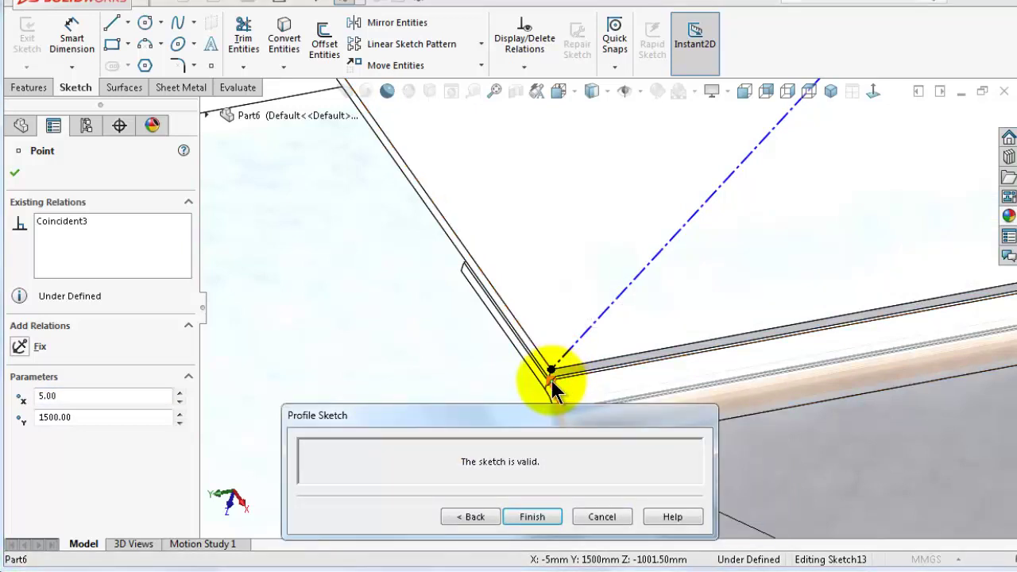
{"action": "left_click_drag", "start_coordinate": [552, 379], "coordinate": [466, 256]}
Constrain the diagonal's upper endpoint vertical to the edge flange's end vertex and coincident with the face's top edge
{"action": "scroll", "coordinate": [466, 256], "scroll_direction": "down", "scroll_amount": 6}
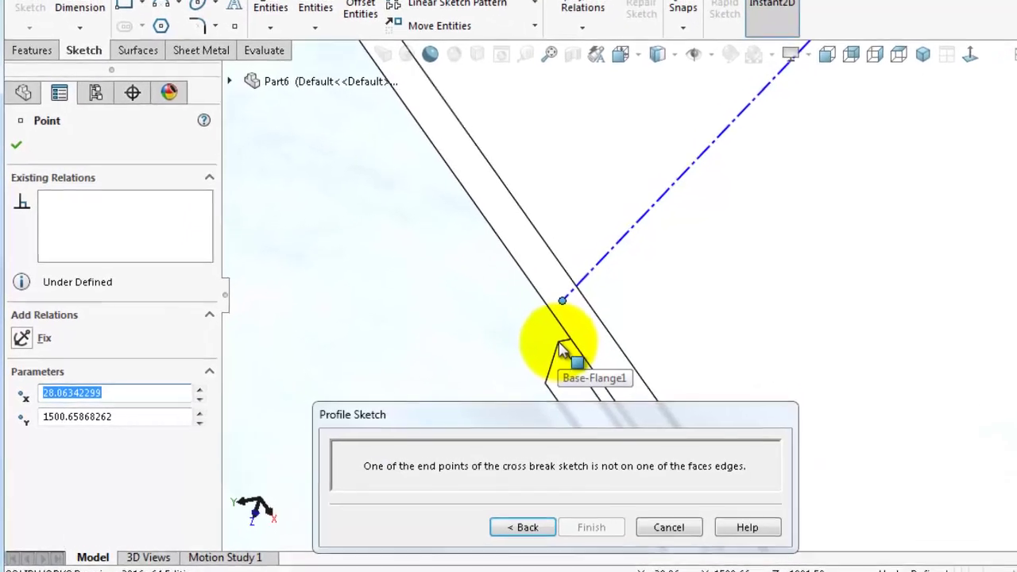
{"action": "scroll", "coordinate": [506, 349], "scroll_direction": "down", "scroll_amount": 3}
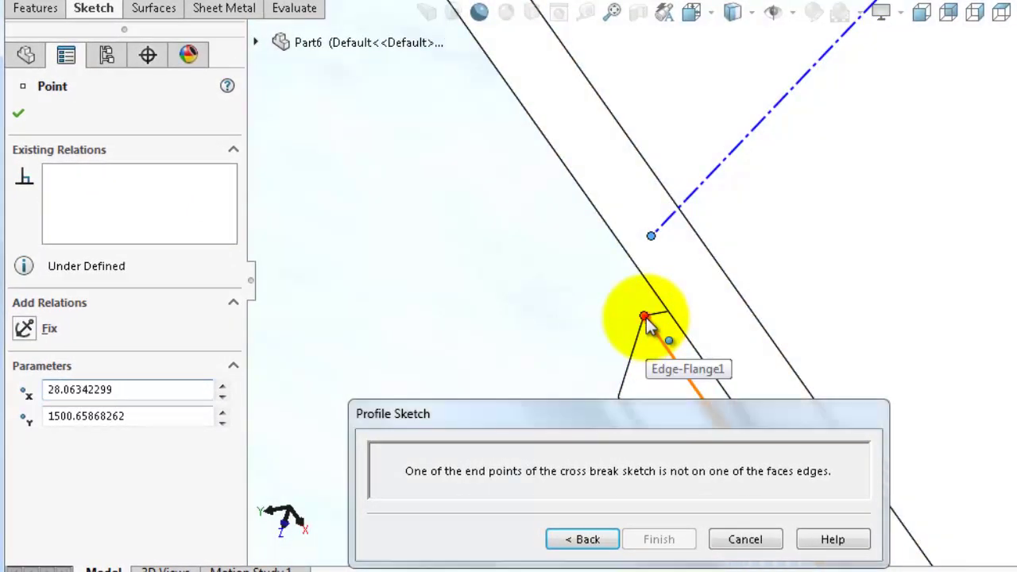
{"action": "left_click", "coordinate": [645, 316]}
{"action": "left_click", "coordinate": [652, 236], "text": "ctrl"}
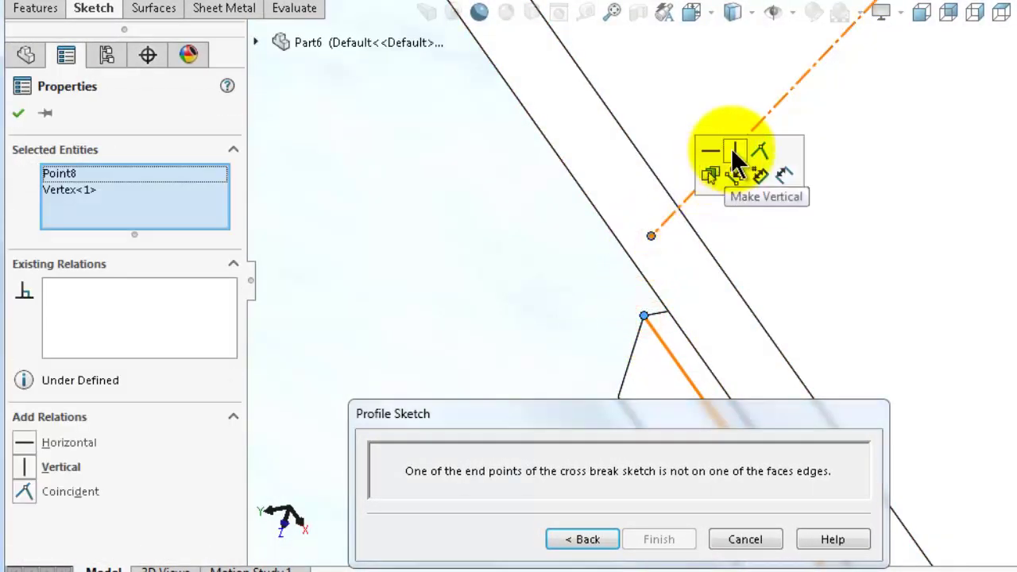
{"action": "left_click", "coordinate": [763, 230]}
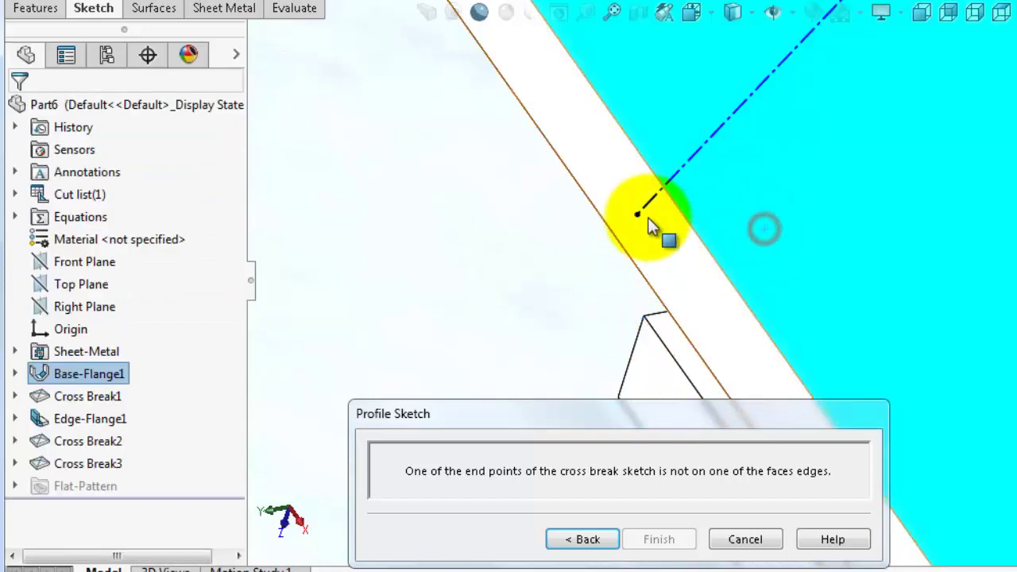
{"action": "left_click", "coordinate": [637, 216]}
{"action": "left_click", "coordinate": [700, 239], "text": "ctrl"}
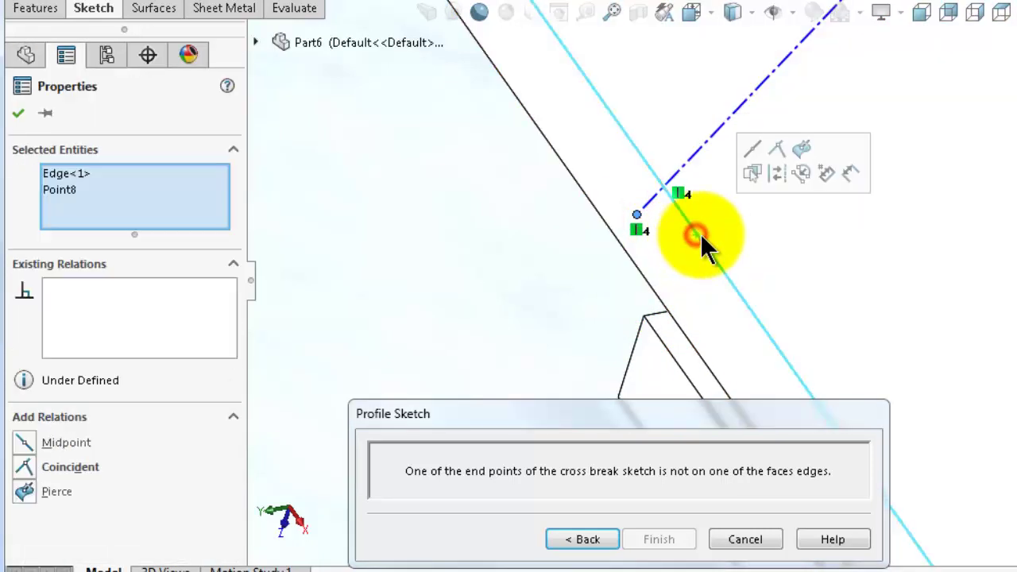
{"action": "left_click", "coordinate": [775, 151]}
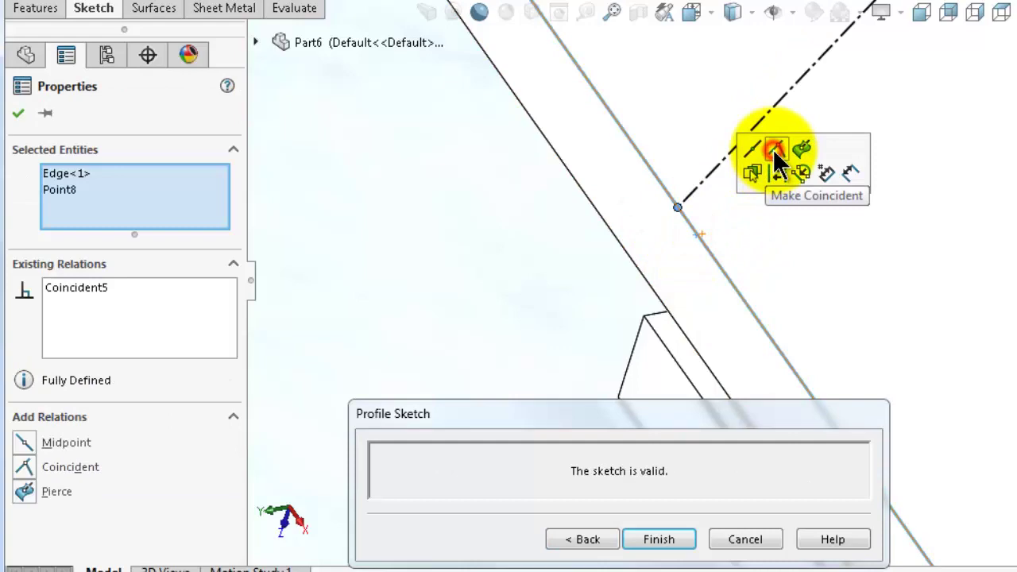
Detach the other diagonal's endpoint from its corner vertex at the duct's opposite open end and make it coincident with the edge flange's end vertex
{"action": "left_click", "coordinate": [750, 246]}
{"action": "scroll", "coordinate": [740, 251], "scroll_direction": "up", "scroll_amount": 5}
{"action": "scroll", "coordinate": [788, 284], "scroll_direction": "up", "scroll_amount": 10}
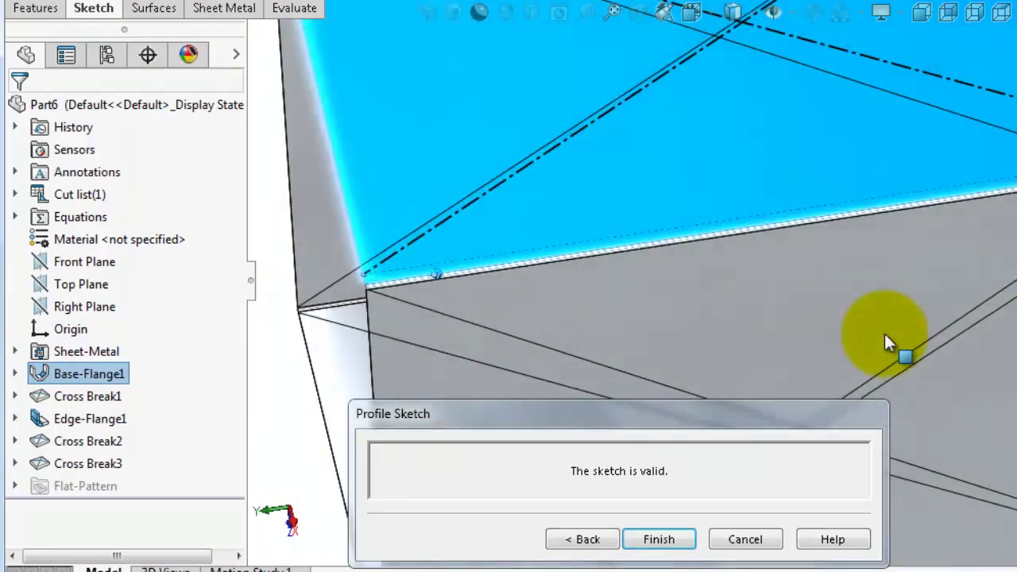
{"action": "middle_click_drag", "start_coordinate": [884, 334], "coordinate": [884, 335]}
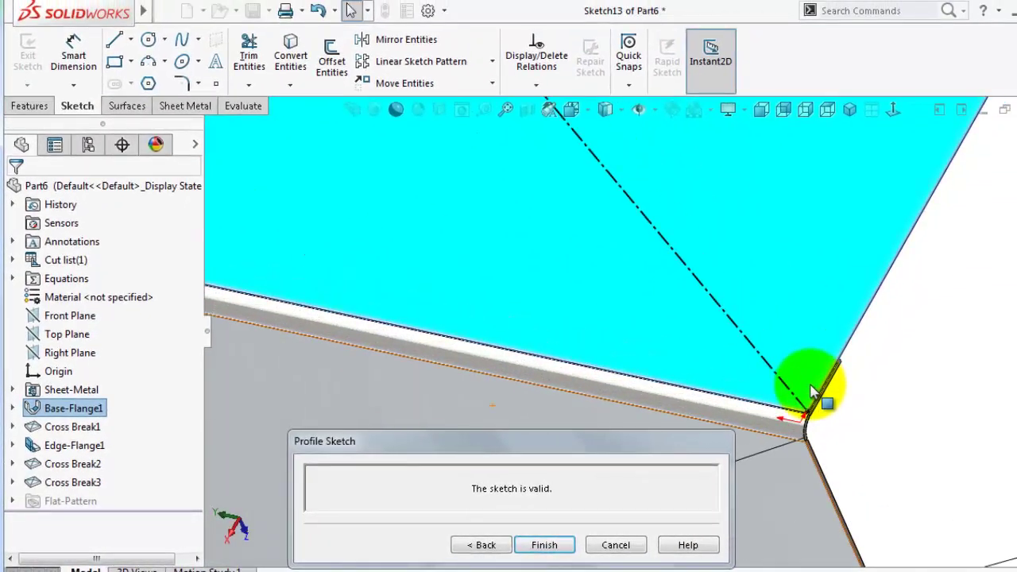
{"action": "mouse_move", "coordinate": [811, 391]}
{"action": "middle_mouse_down"}
{"action": "mouse_move", "coordinate": [683, 432]}
{"action": "mouse_move", "coordinate": [707, 405]}
{"action": "mouse_move", "coordinate": [711, 363]}
{"action": "mouse_move", "coordinate": [737, 312]}
{"action": "mouse_move", "coordinate": [747, 315]}
{"action": "middle_mouse_up"}
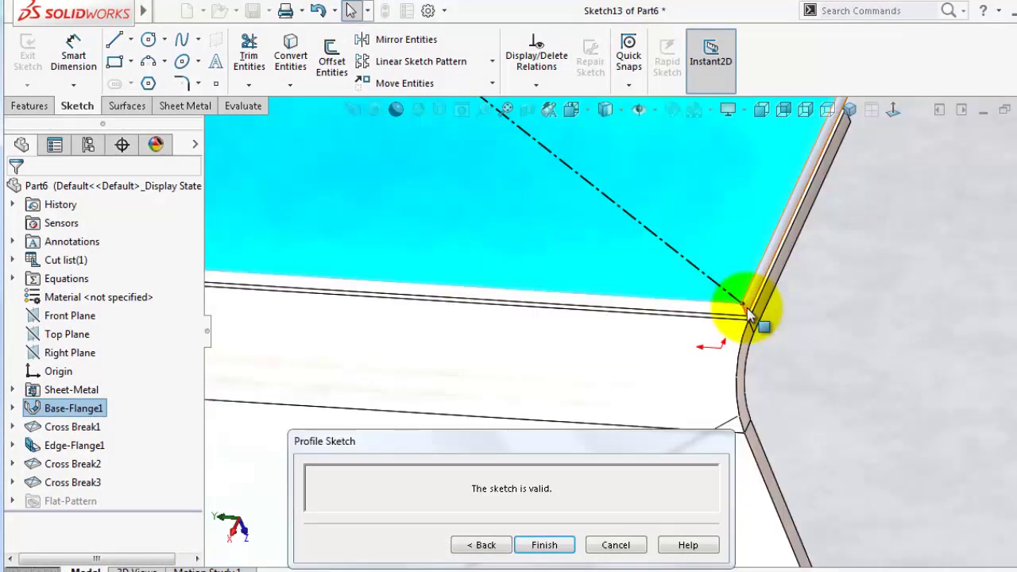
{"action": "left_click", "coordinate": [741, 308]}
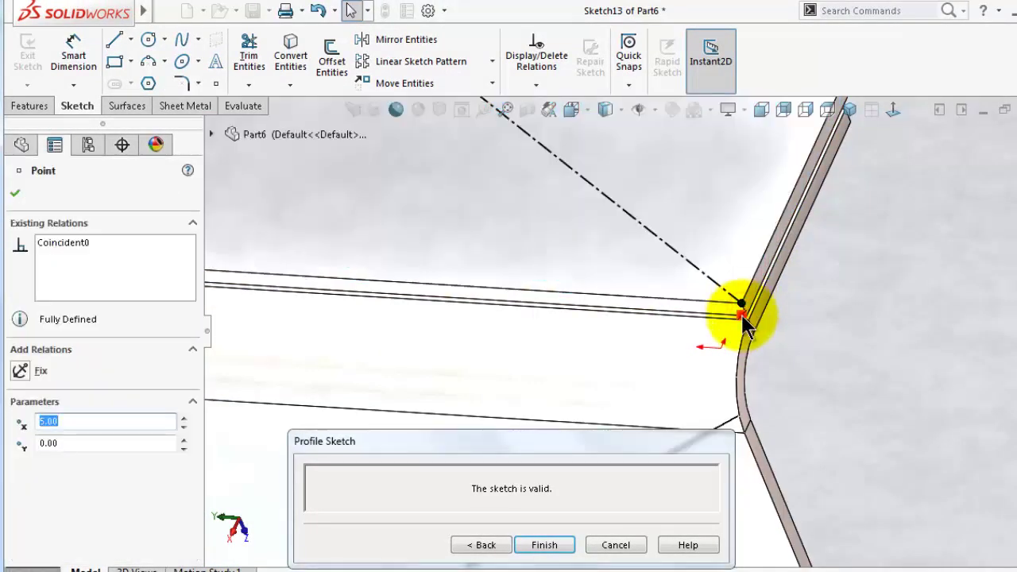
{"action": "scroll", "coordinate": [745, 310], "scroll_direction": "up", "scroll_amount": 3}
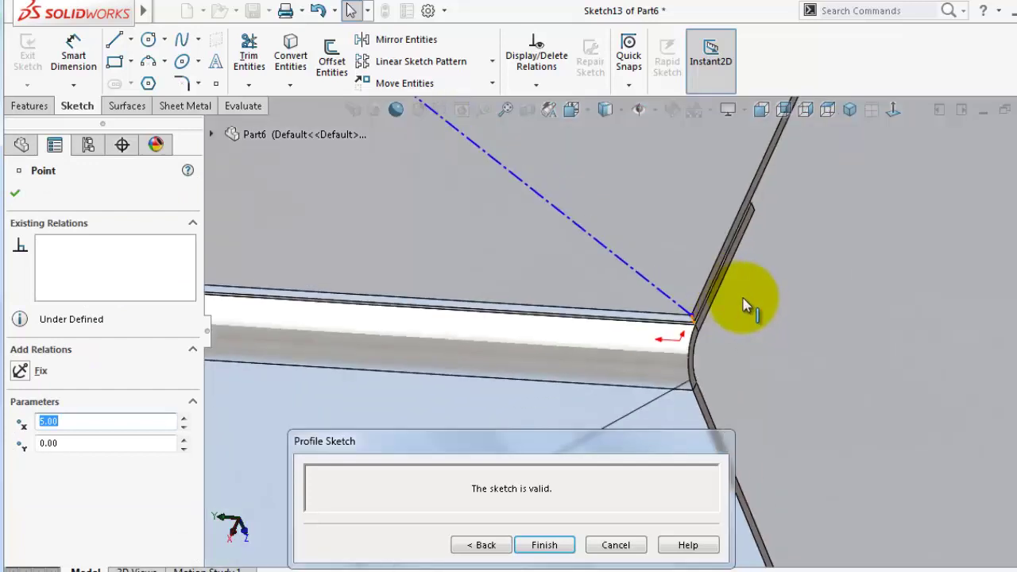
{"action": "scroll", "coordinate": [736, 292], "scroll_direction": "down", "scroll_amount": 4}
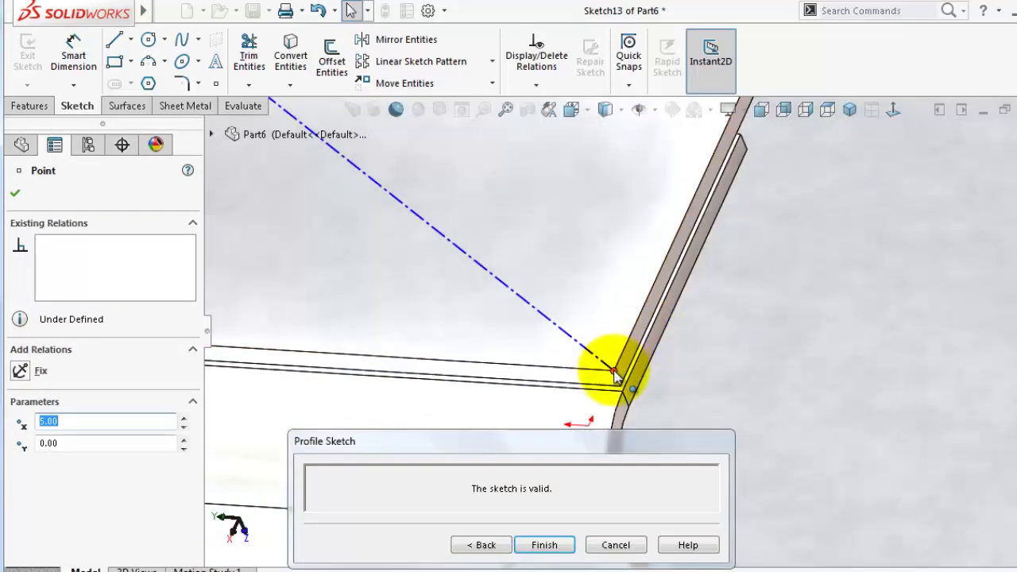
{"action": "left_click", "coordinate": [747, 150], "text": "ctrl"}
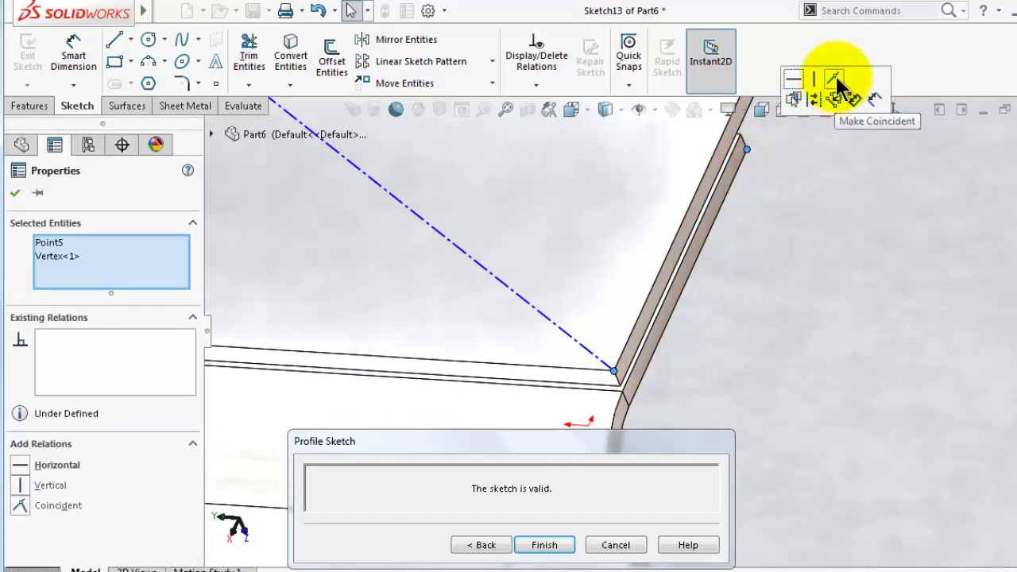
{"action": "scroll", "coordinate": [780, 152], "scroll_direction": "up", "scroll_amount": 2}
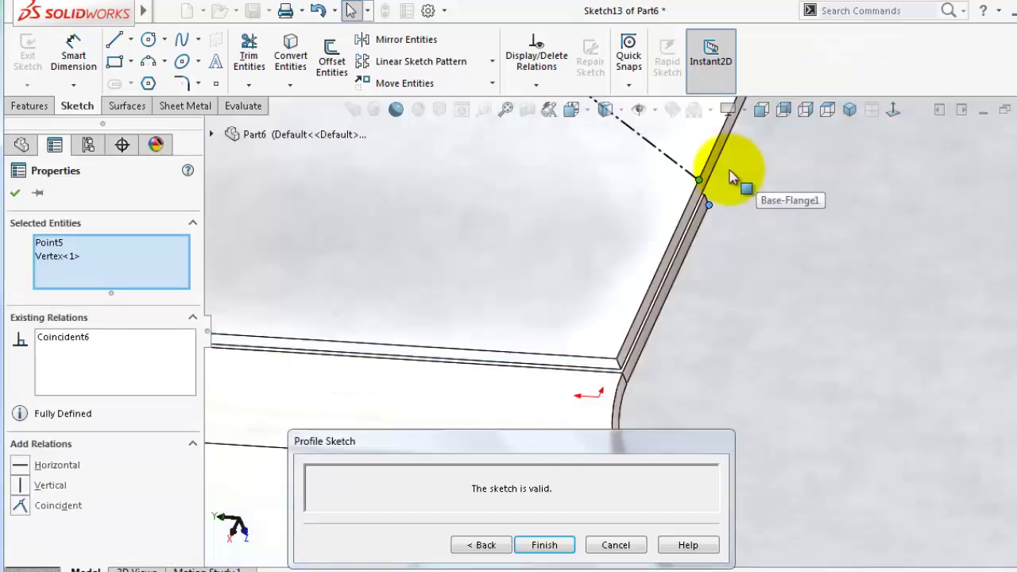
{"action": "scroll", "coordinate": [731, 171], "scroll_direction": "down", "scroll_amount": 3}
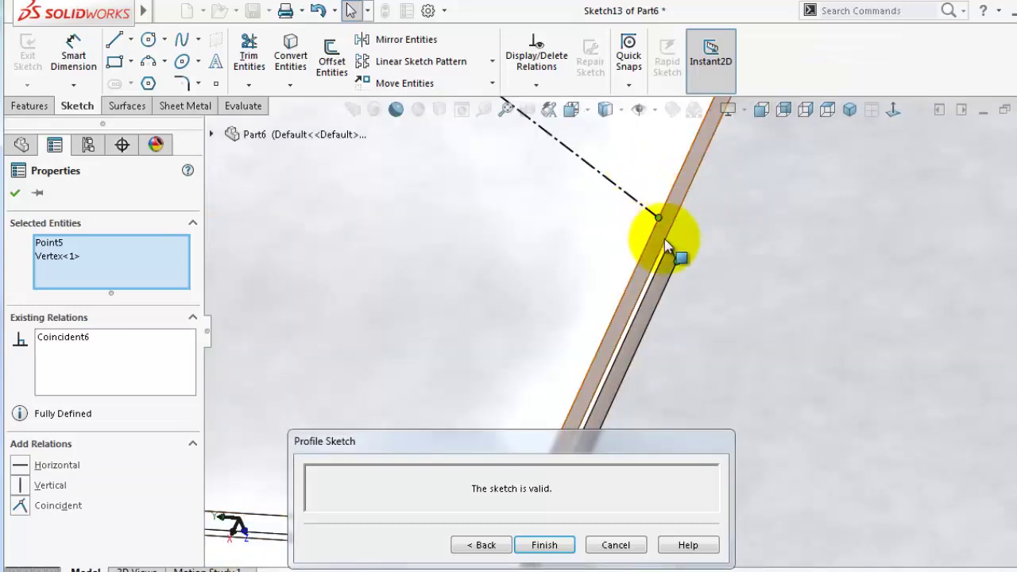
{"action": "left_click", "coordinate": [16, 194]}
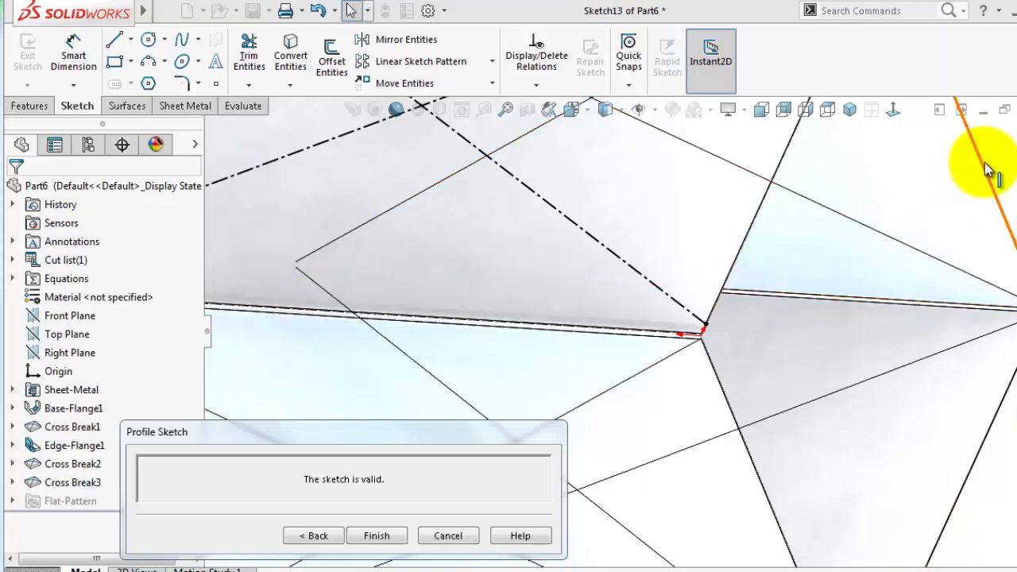
Add a driven dimension between the relocated diagonal endpoint and the adjacent face corner vertex beside the edge flange
{"action": "scroll", "coordinate": [987, 153], "scroll_direction": "up", "scroll_amount": 3}
{"action": "middle_click_drag", "start_coordinate": [797, 165], "coordinate": [620, 148]}
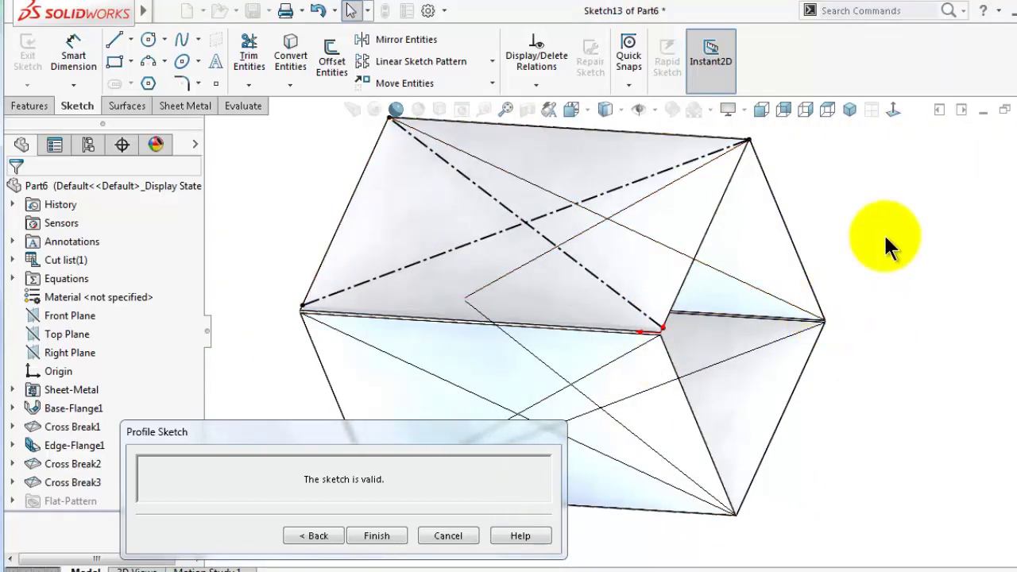
{"action": "scroll", "coordinate": [665, 278], "scroll_direction": "down", "scroll_amount": 6}
{"action": "scroll", "coordinate": [617, 404], "scroll_direction": "down", "scroll_amount": 5}
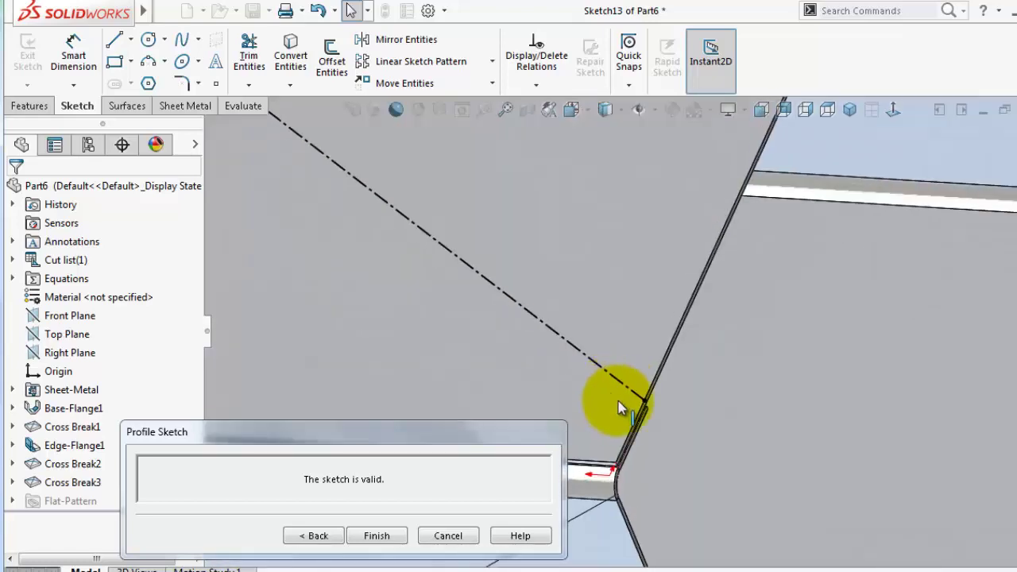
{"action": "scroll", "coordinate": [595, 447], "scroll_direction": "up", "scroll_amount": 2}
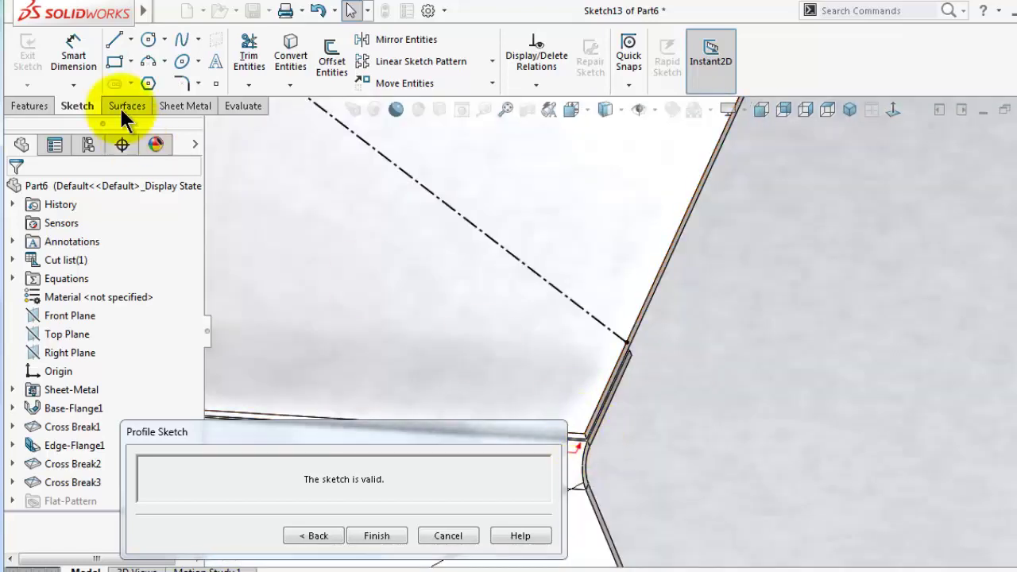
{"action": "left_click", "coordinate": [73, 64]}
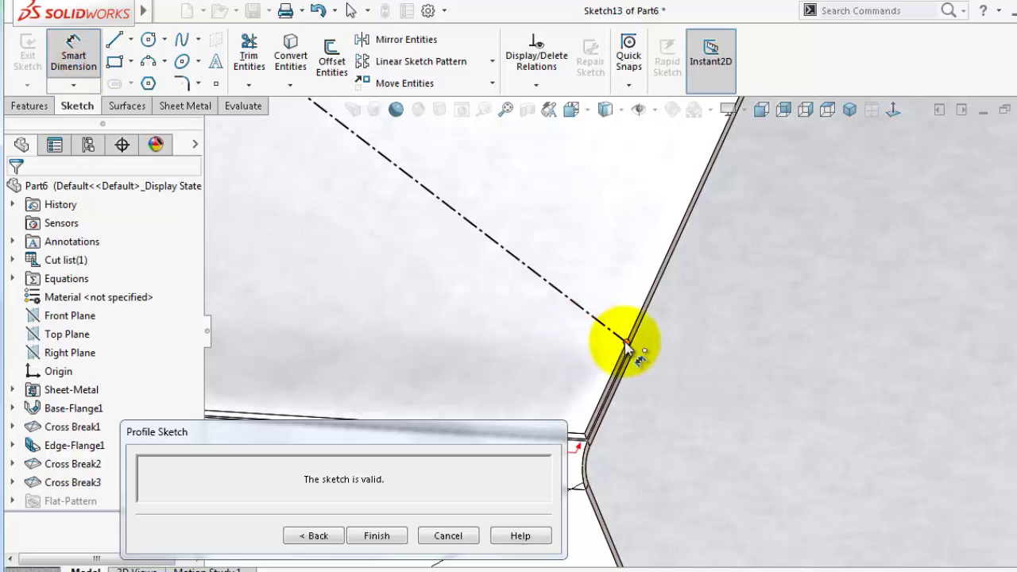
{"action": "left_click", "coordinate": [625, 342]}
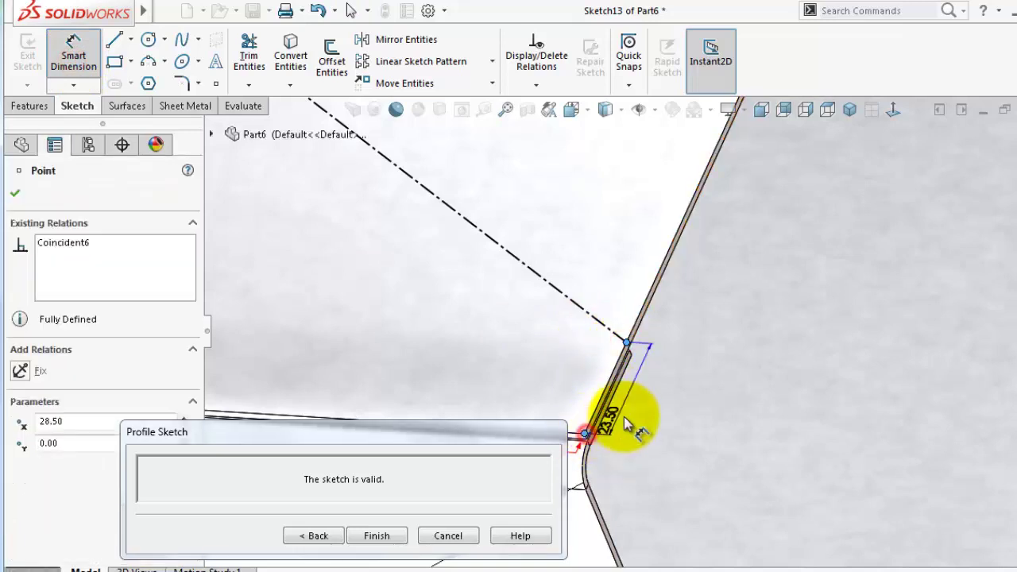
{"action": "left_click", "coordinate": [651, 423]}
{"action": "left_click", "coordinate": [791, 297]}
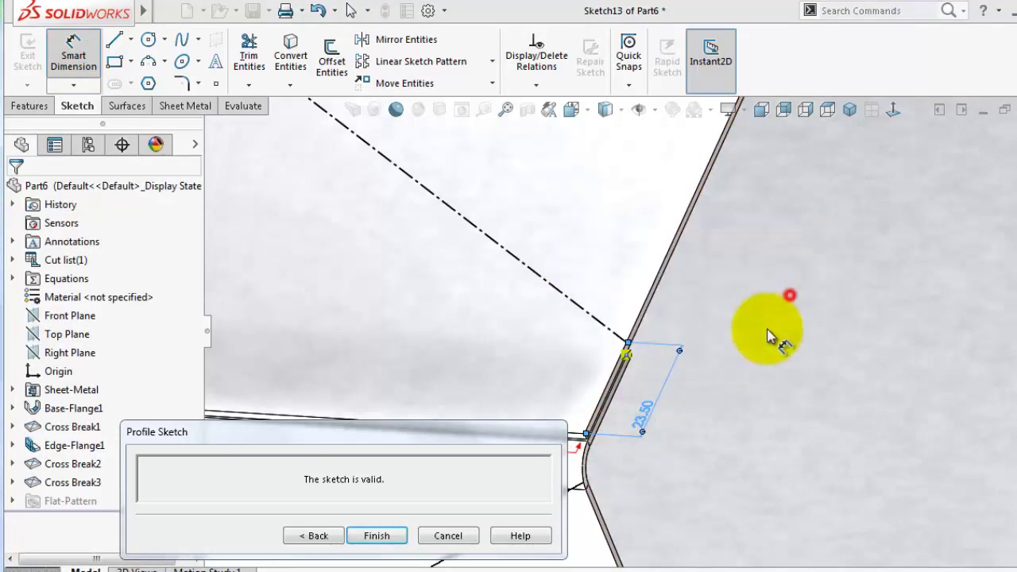
Try to dimension the diagonal endpoint at the bend corner across the face and delete its coincident relation
{"action": "scroll", "coordinate": [676, 406], "scroll_direction": "up", "scroll_amount": 8}
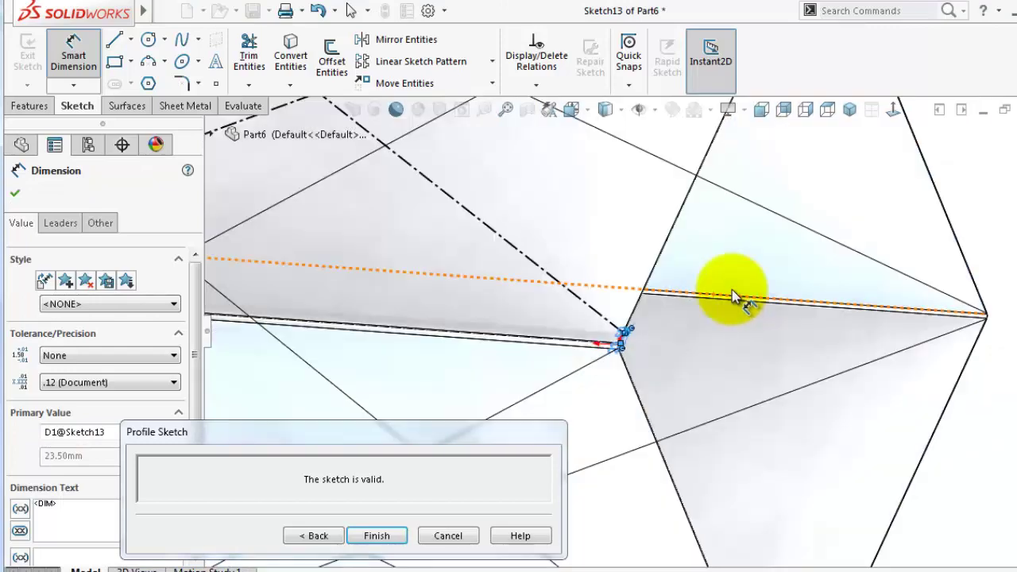
{"action": "mouse_move", "coordinate": [732, 289]}
{"action": "middle_mouse_down"}
{"action": "mouse_move", "coordinate": [853, 249]}
{"action": "mouse_move", "coordinate": [980, 172]}
{"action": "mouse_move", "coordinate": [760, 199]}
{"action": "mouse_move", "coordinate": [717, 167]}
{"action": "mouse_move", "coordinate": [604, 370]}
{"action": "middle_mouse_up"}
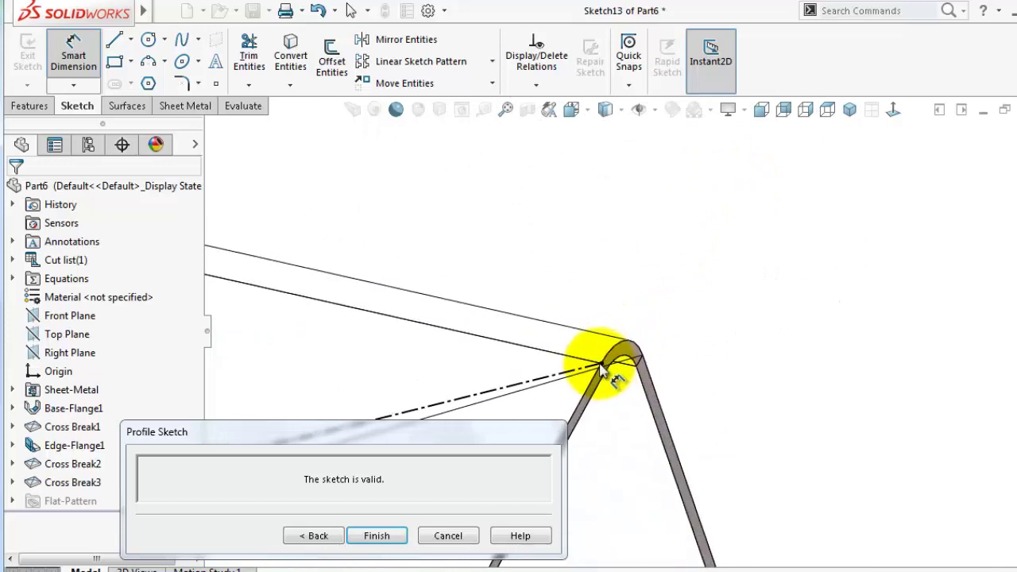
{"action": "left_click", "coordinate": [601, 367]}
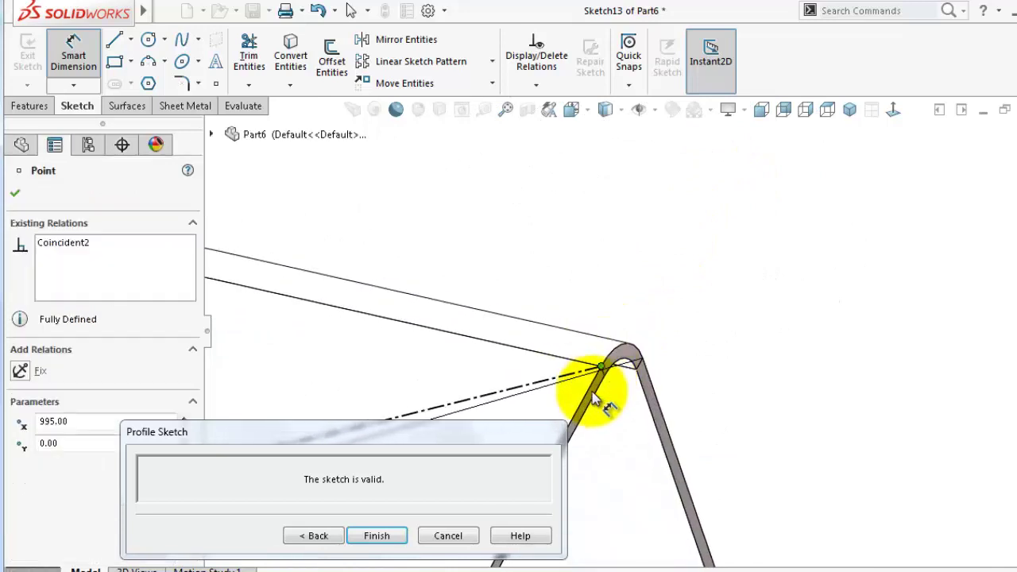
{"action": "left_click", "coordinate": [719, 289]}
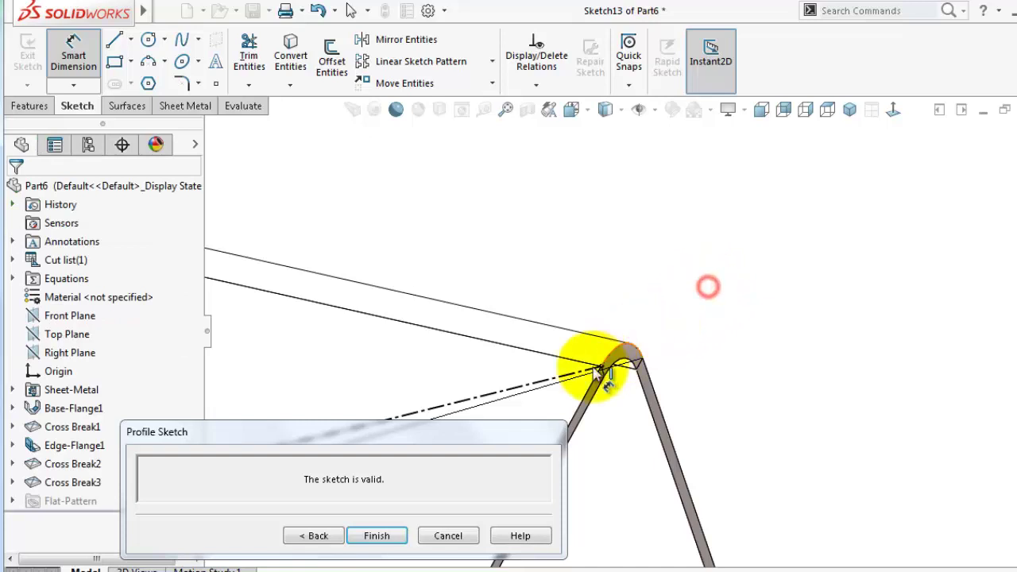
{"action": "left_click_drag", "start_coordinate": [466, 431], "coordinate": [429, 417]}
{"action": "left_click", "coordinate": [770, 329]}
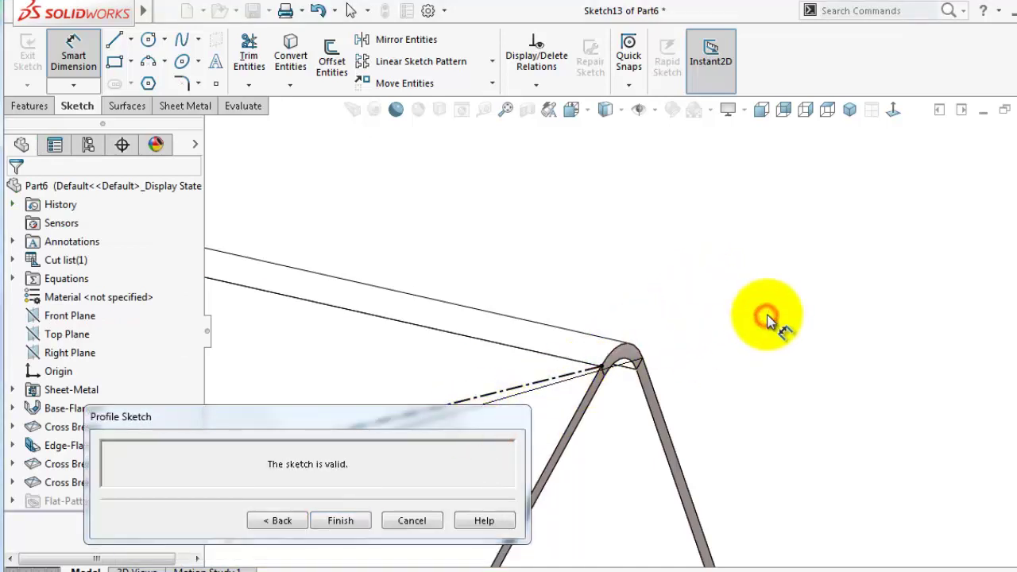
{"action": "scroll", "coordinate": [540, 342], "scroll_direction": "down", "scroll_amount": 10}
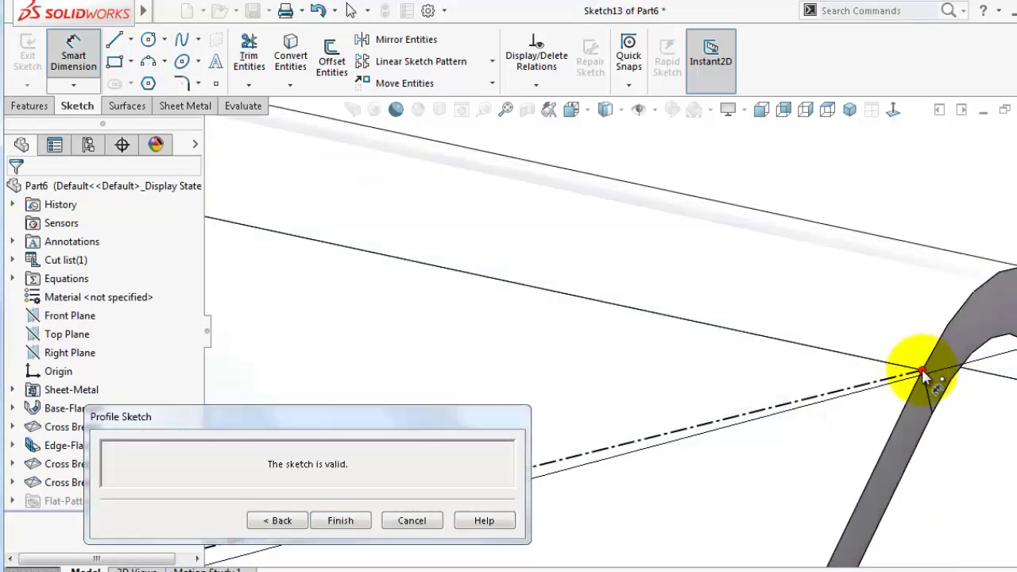
{"action": "left_click", "coordinate": [922, 374]}
{"action": "scroll", "coordinate": [787, 372], "scroll_direction": "up", "scroll_amount": 3}
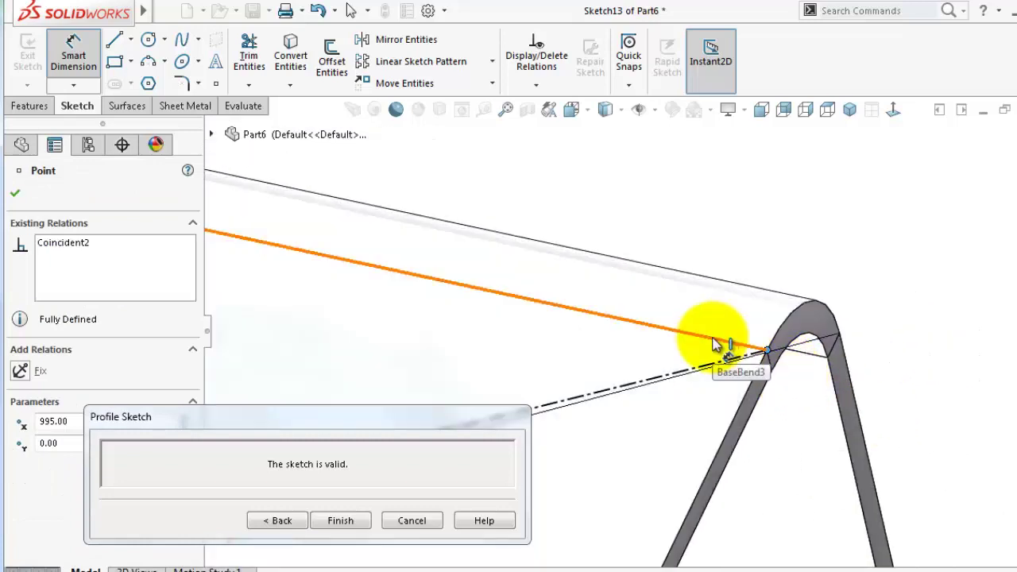
{"action": "left_click", "coordinate": [64, 242]}
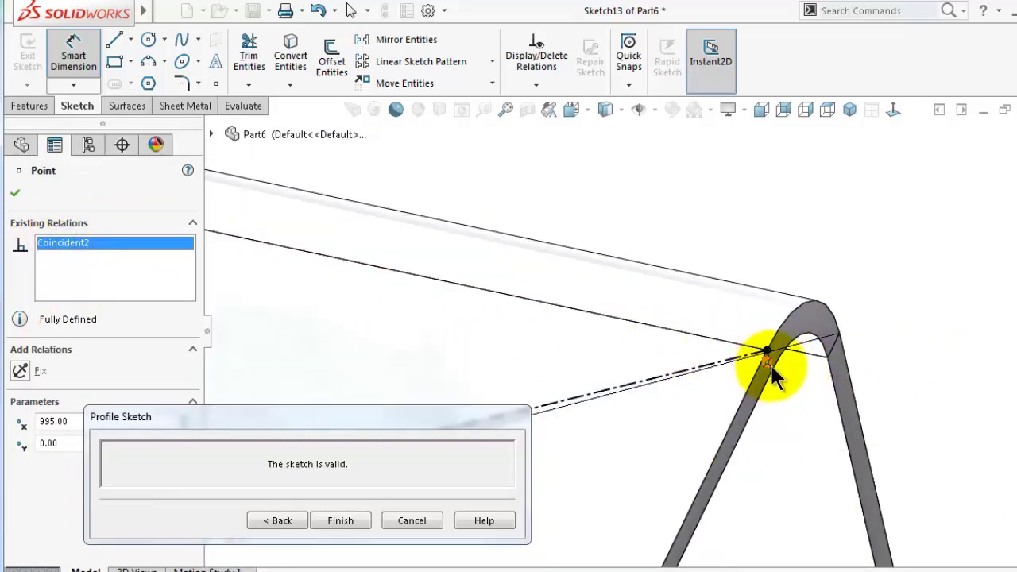
{"action": "key", "text": "Escape"}
{"action": "left_click", "coordinate": [764, 356]}
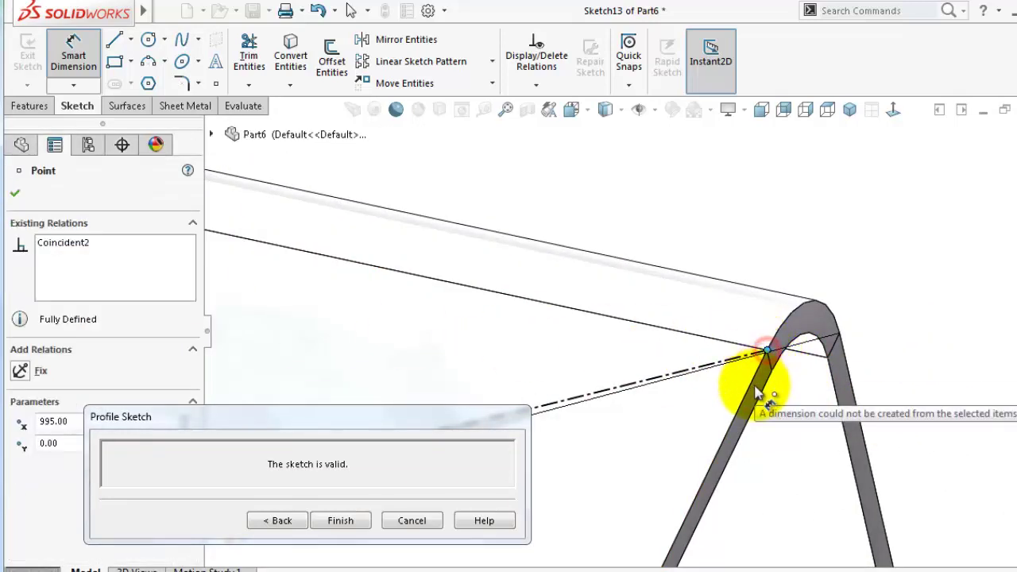
{"action": "left_click", "coordinate": [86, 242]}
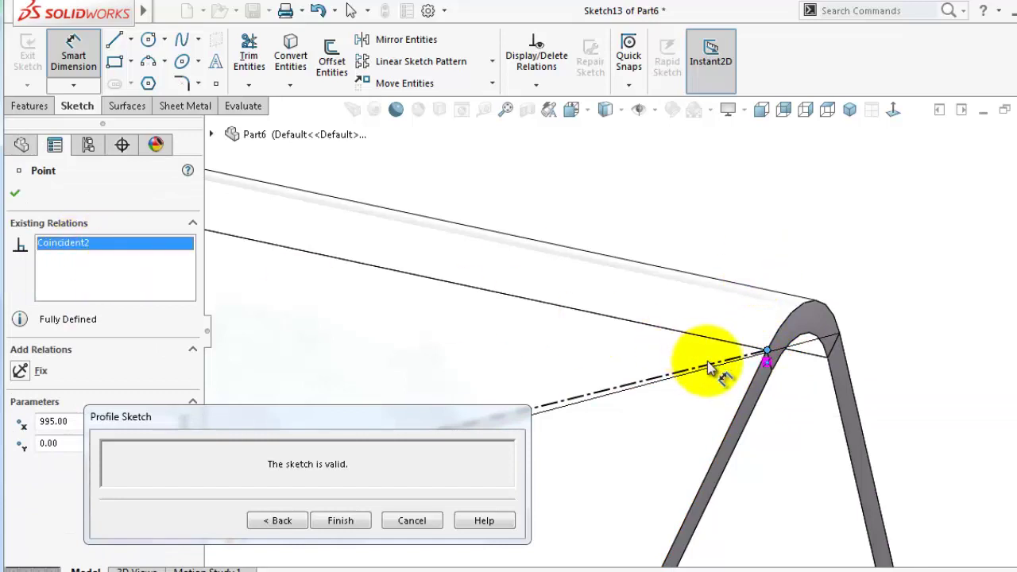
{"action": "left_click", "coordinate": [767, 361]}
{"action": "key", "text": "Delete"}
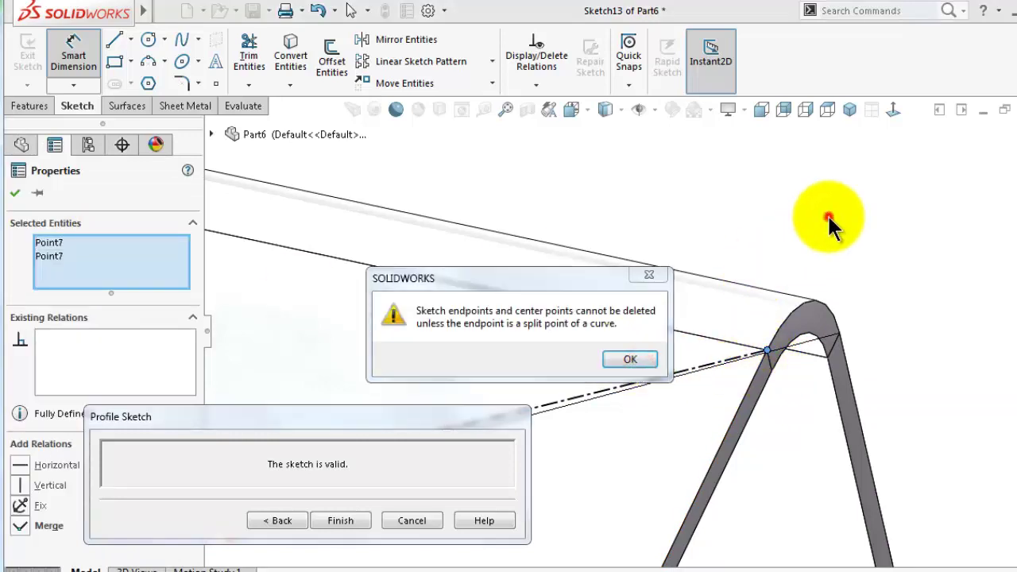
{"action": "left_click", "coordinate": [629, 359]}
{"action": "left_click", "coordinate": [806, 212]}
Detach that diagonal endpoint from the bend corner, move it along the face's end edge, and dimension it 23.5 mm from the bend line
{"action": "scroll", "coordinate": [730, 469], "scroll_direction": "down", "scroll_amount": 5}
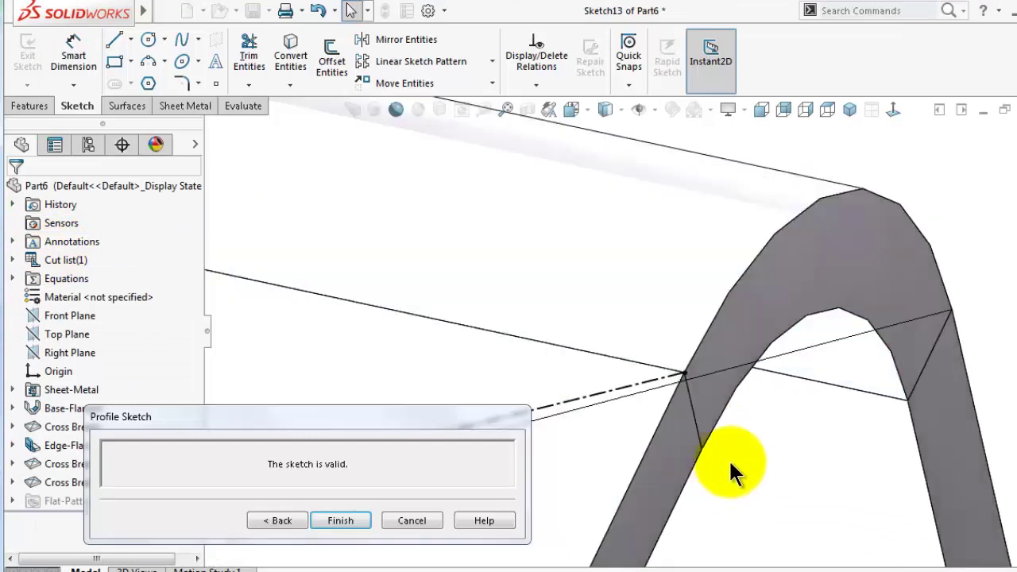
{"action": "left_click", "coordinate": [685, 375]}
{"action": "mouse_move", "coordinate": [688, 389]}
{"action": "left_mouse_down"}
{"action": "mouse_move", "coordinate": [936, 167]}
{"action": "mouse_move", "coordinate": [717, 367]}
{"action": "left_mouse_up"}
{"action": "left_click_drag", "start_coordinate": [679, 399], "coordinate": [659, 450]}
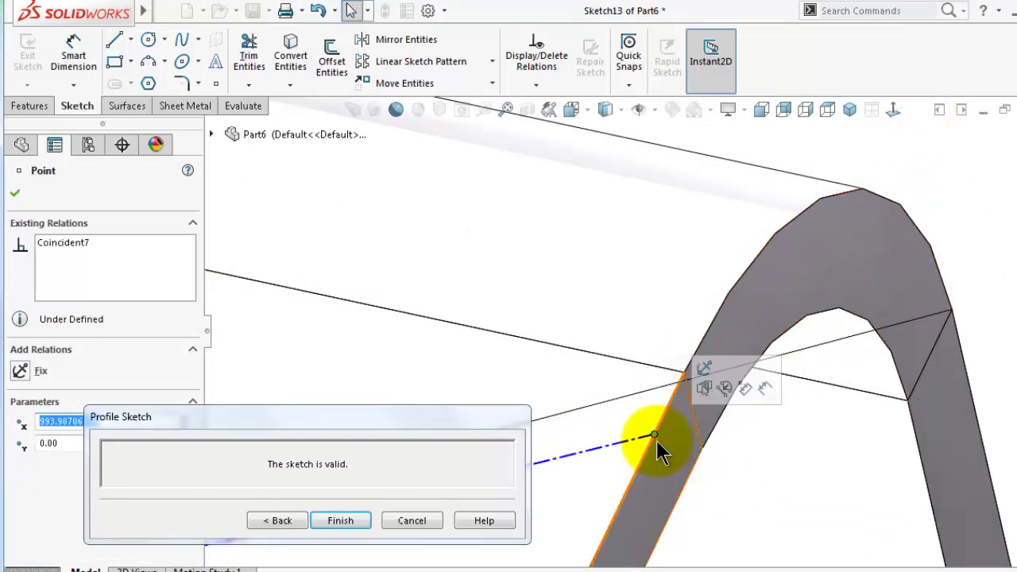
{"action": "left_click", "coordinate": [764, 390]}
{"action": "left_click", "coordinate": [653, 434]}
{"action": "left_click", "coordinate": [672, 369]}
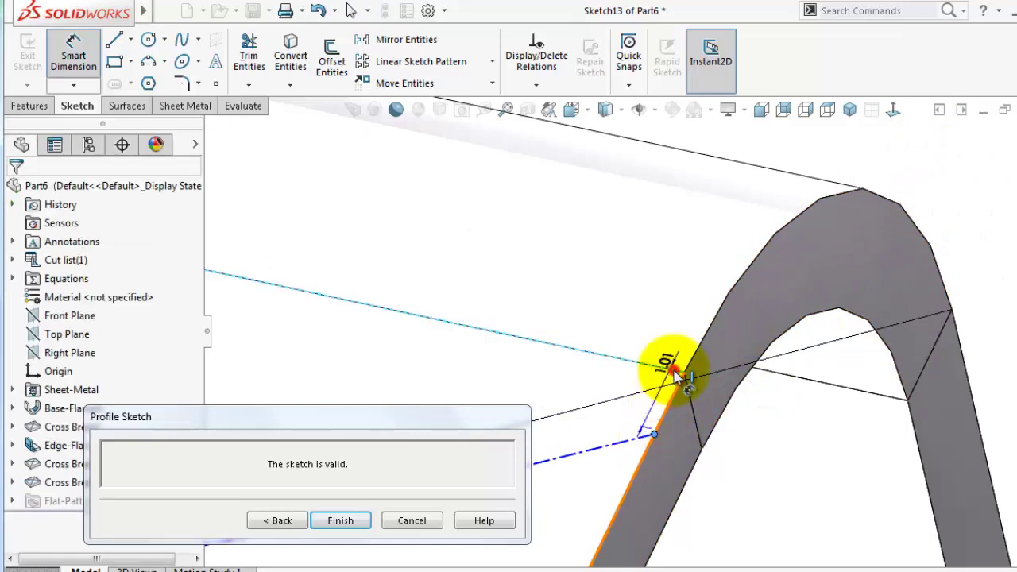
{"action": "left_click", "coordinate": [778, 436]}
{"action": "type", "text": "23.5"}
{"action": "key", "text": "Return"}
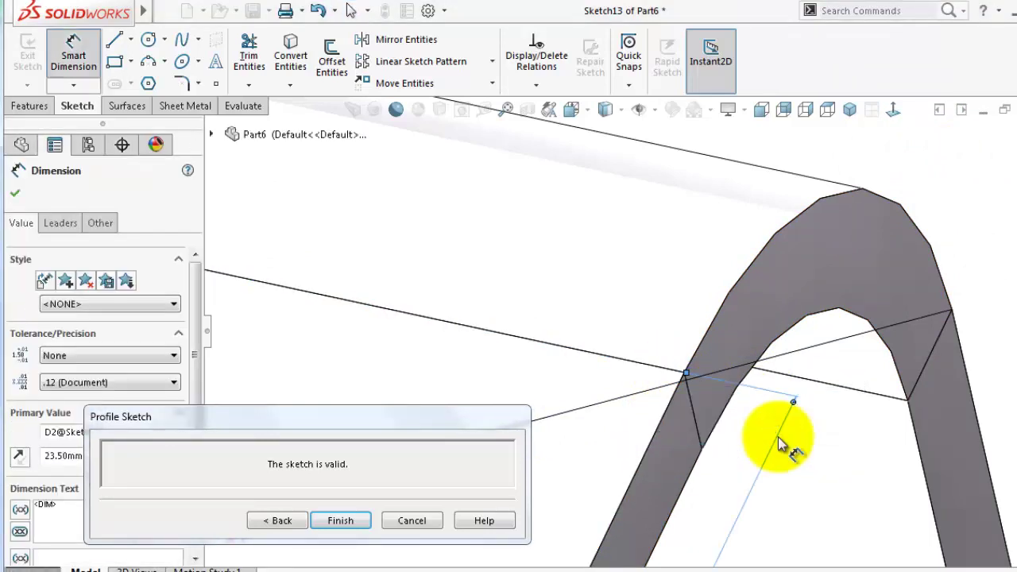
{"action": "scroll", "coordinate": [804, 443], "scroll_direction": "up", "scroll_amount": 3}
{"action": "scroll", "coordinate": [804, 442], "scroll_direction": "up", "scroll_amount": 5}
{"action": "mouse_move", "coordinate": [458, 427]}
{"action": "left_mouse_down"}
{"action": "mouse_move", "coordinate": [615, 428]}
{"action": "mouse_move", "coordinate": [898, 389]}
{"action": "left_mouse_up"}
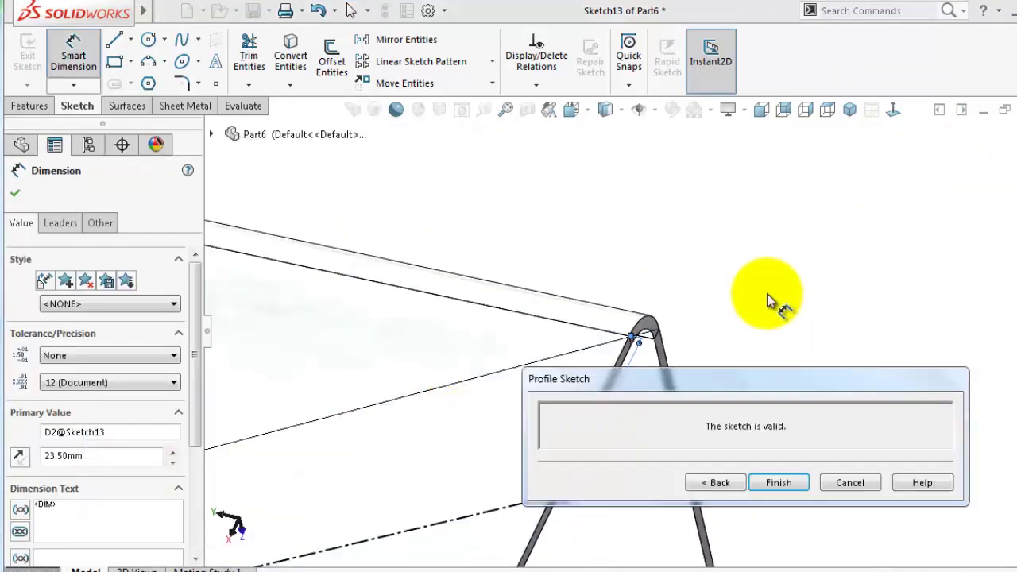
{"action": "left_click", "coordinate": [754, 272]}
Detach the diagonal's endpoint from the corner vertex at the face's other end and move it along the end edge
{"action": "mouse_move", "coordinate": [543, 228]}
{"action": "middle_mouse_down"}
{"action": "mouse_move", "coordinate": [374, 270]}
{"action": "mouse_move", "coordinate": [284, 274]}
{"action": "mouse_move", "coordinate": [656, 355]}
{"action": "mouse_move", "coordinate": [534, 313]}
{"action": "middle_mouse_up"}
{"action": "left_click_drag", "start_coordinate": [699, 379], "coordinate": [707, 416]}
{"action": "left_click", "coordinate": [717, 241]}
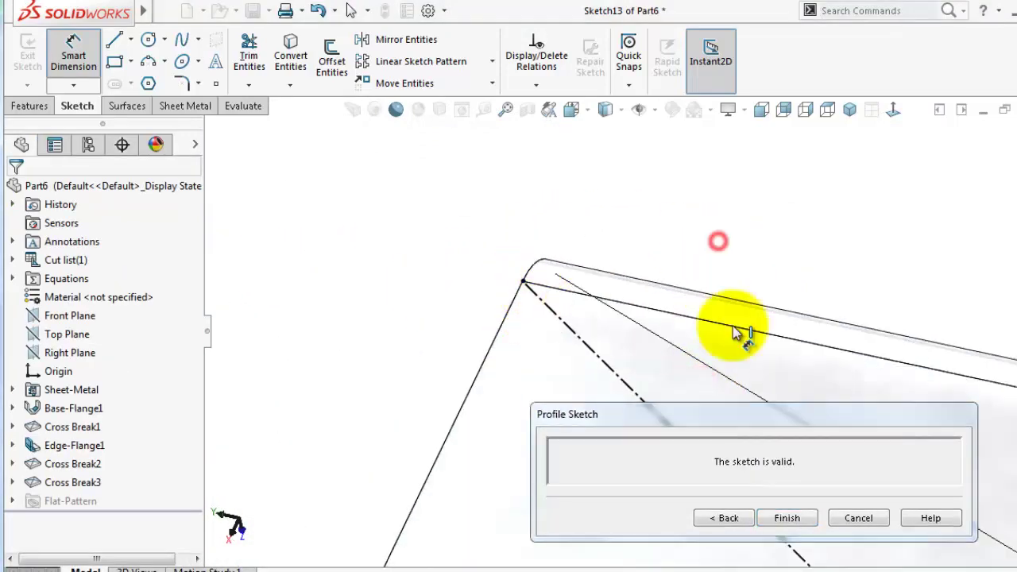
{"action": "scroll", "coordinate": [713, 334], "scroll_direction": "down", "scroll_amount": 4}
{"action": "middle_click_drag", "start_coordinate": [420, 227], "coordinate": [466, 277]}
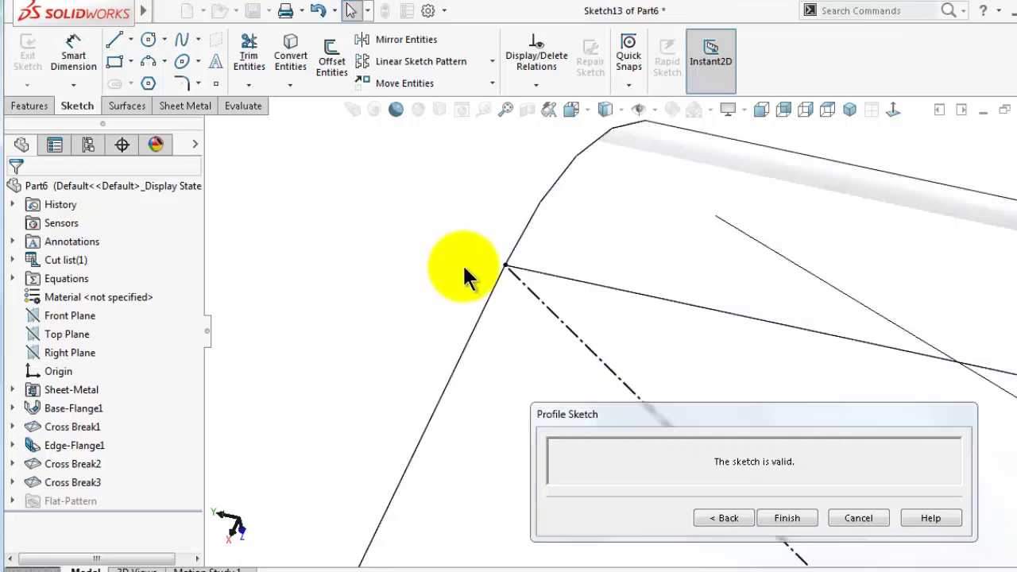
{"action": "left_click", "coordinate": [506, 269]}
{"action": "key", "text": "Delete"}
{"action": "left_click_drag", "start_coordinate": [505, 268], "coordinate": [478, 319]}
{"action": "right_click_drag", "start_coordinate": [408, 320], "coordinate": [403, 245]}
{"action": "left_click", "coordinate": [479, 323], "text": "ctrl"}
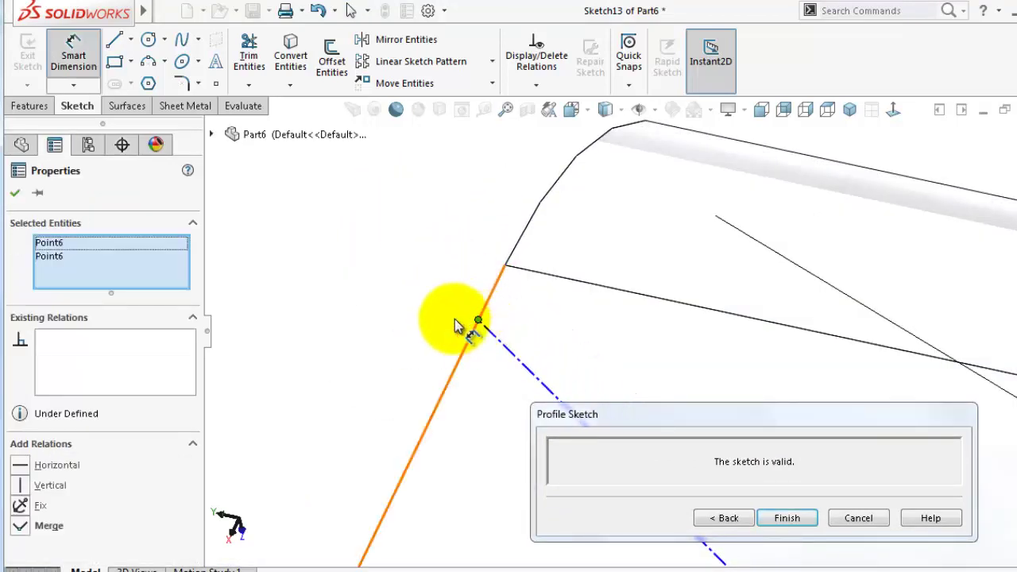
{"action": "key", "text": "Escape"}
Dimension the moved diagonal endpoint 23.5 mm from the corner vertex and finish the cross-break profile
{"action": "left_click", "coordinate": [478, 319]}
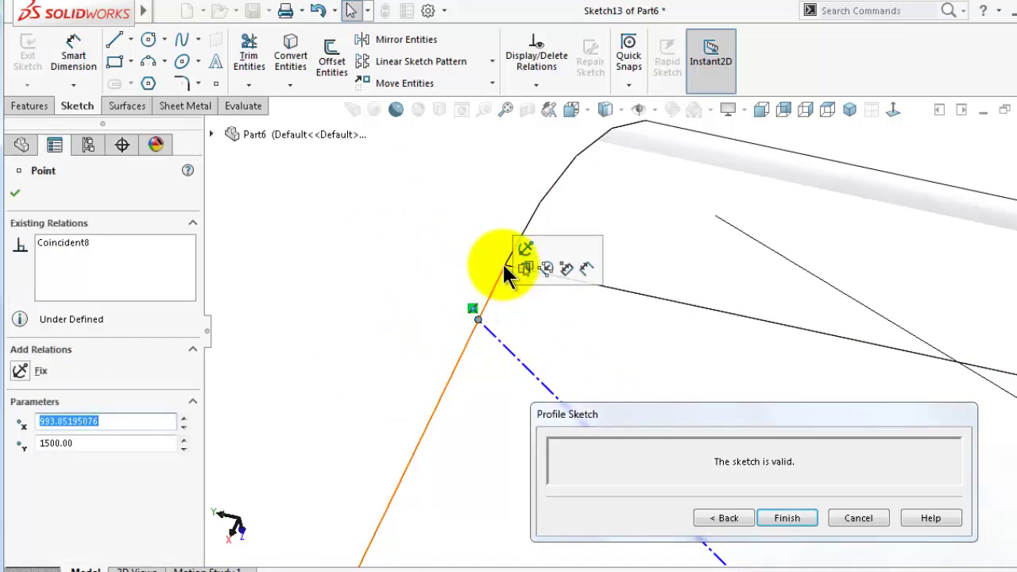
{"action": "left_click", "coordinate": [504, 265]}
{"action": "left_click", "coordinate": [477, 320], "text": "ctrl"}
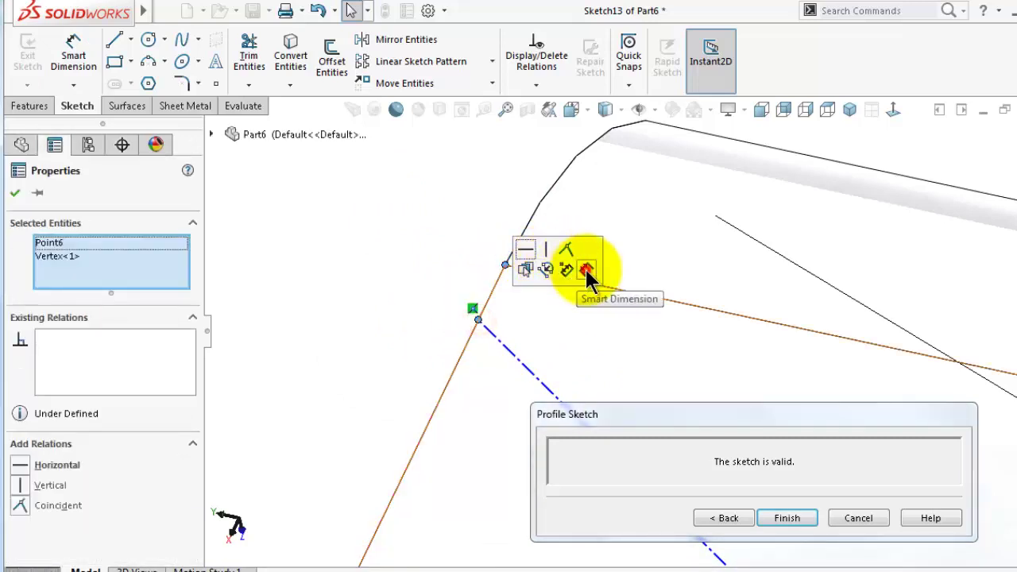
{"action": "left_click", "coordinate": [587, 268]}
{"action": "left_click", "coordinate": [450, 264]}
{"action": "type", "text": "23.5"}
{"action": "key", "text": "Return"}
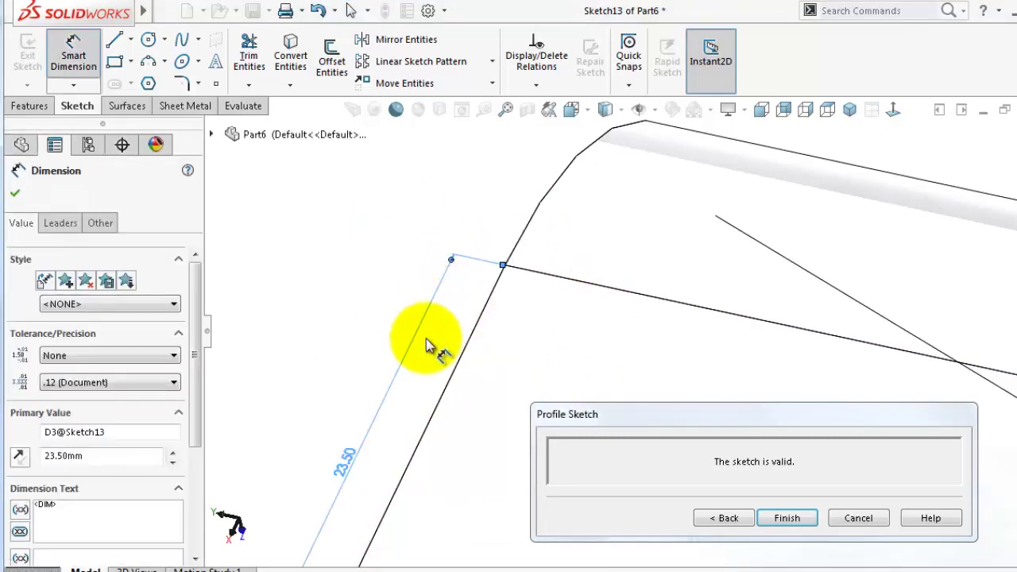
{"action": "left_click", "coordinate": [794, 516]}
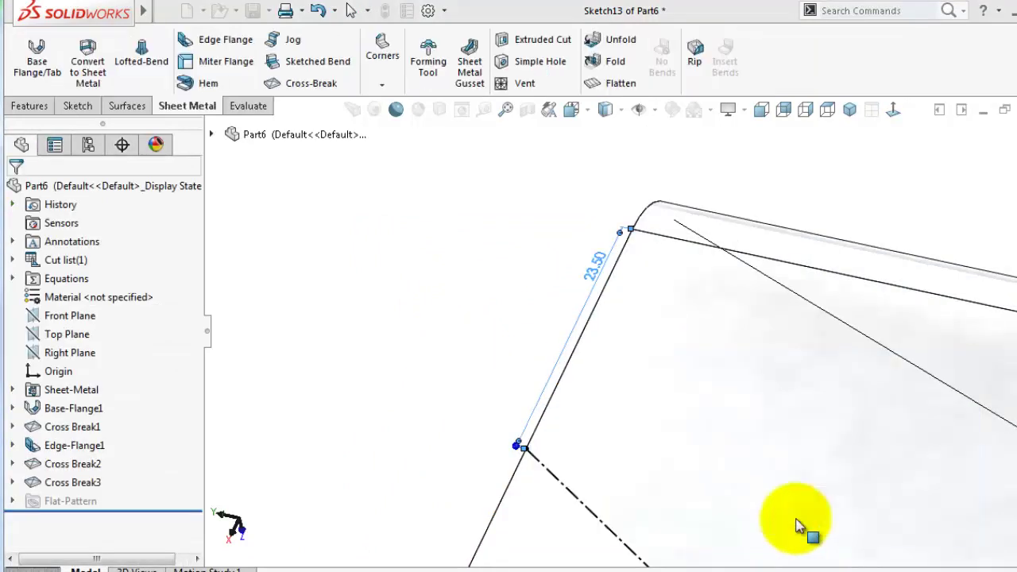
{"action": "scroll", "coordinate": [552, 358], "scroll_direction": "up", "scroll_amount": 10}
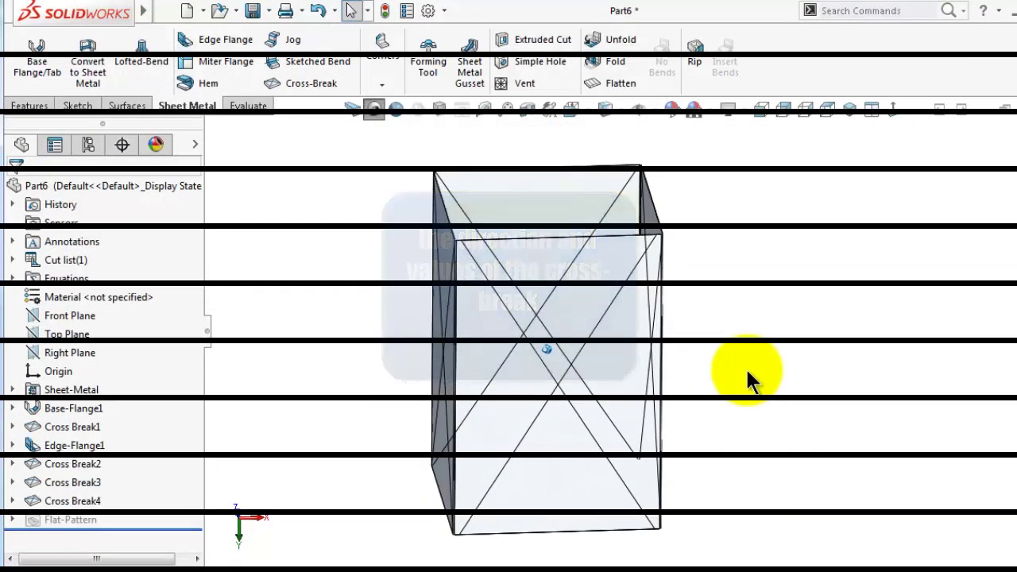
Consult the WordPad notes on cross-break direction, then return to SolidWorks and view the duct's side faces
{"action": "left_click", "coordinate": [607, 570]}
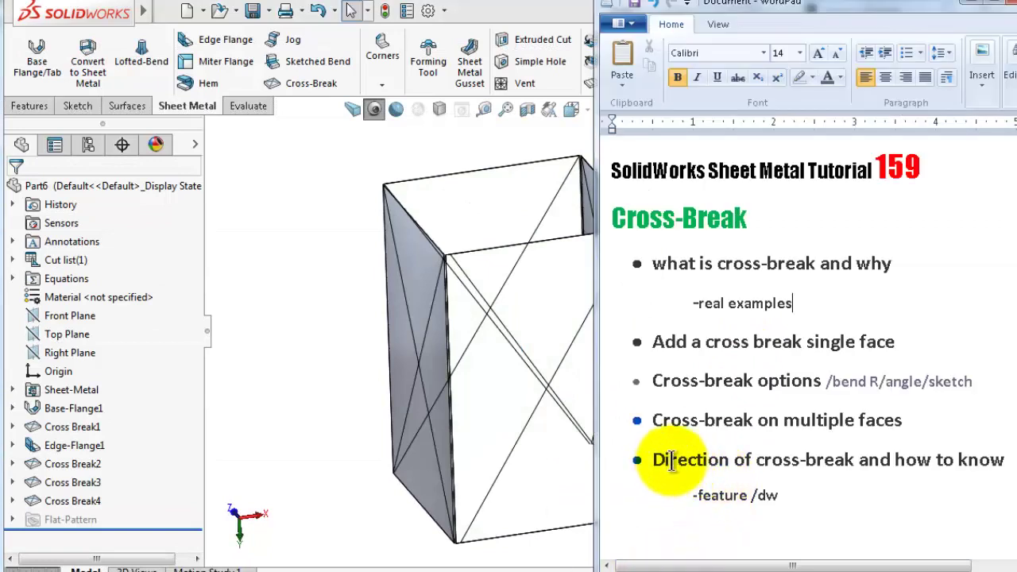
{"action": "left_click", "coordinate": [359, 341]}
{"action": "middle_click_drag", "start_coordinate": [489, 358], "coordinate": [634, 336]}
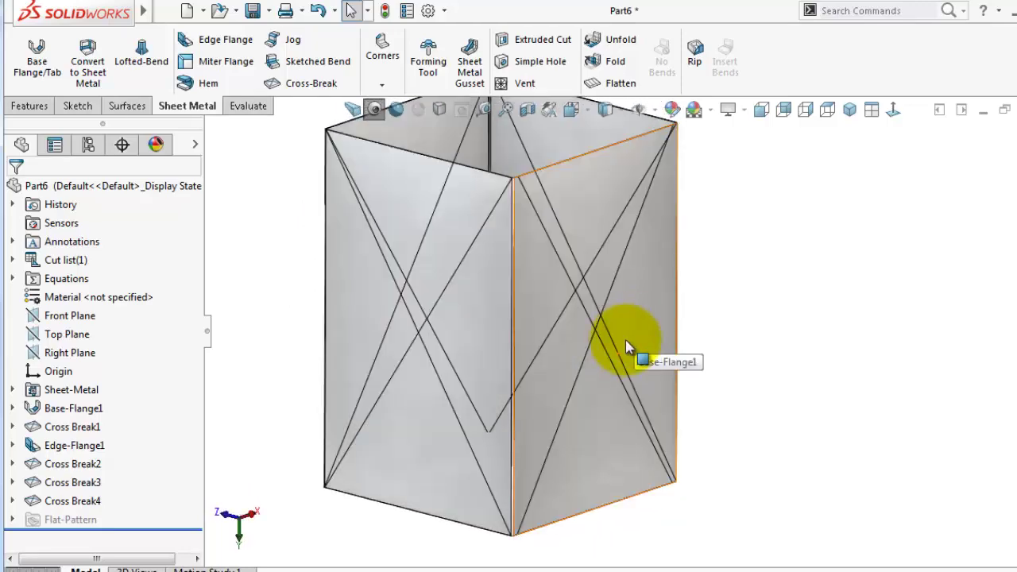
Open the definition of Cross Break4 to check its break direction, close it, and examine the duct's faces from another side
{"action": "left_click", "coordinate": [66, 497]}
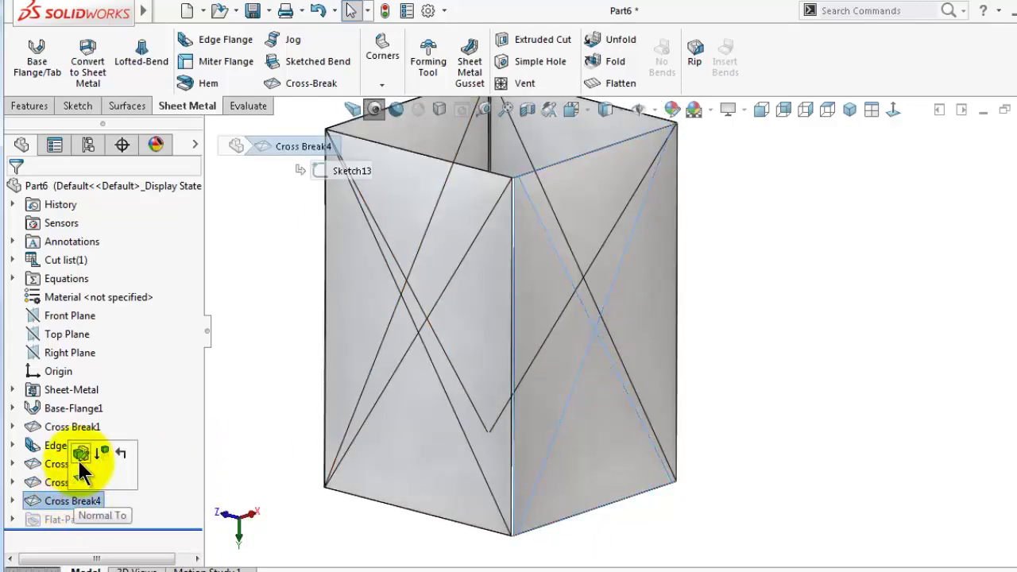
{"action": "left_click", "coordinate": [86, 457]}
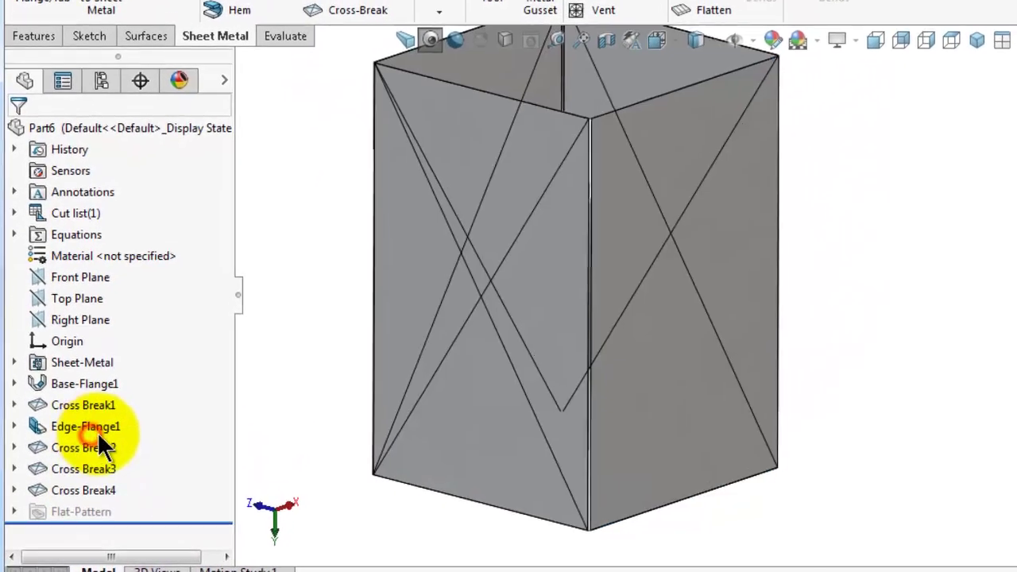
{"action": "middle_click_drag", "start_coordinate": [599, 330], "coordinate": [707, 298]}
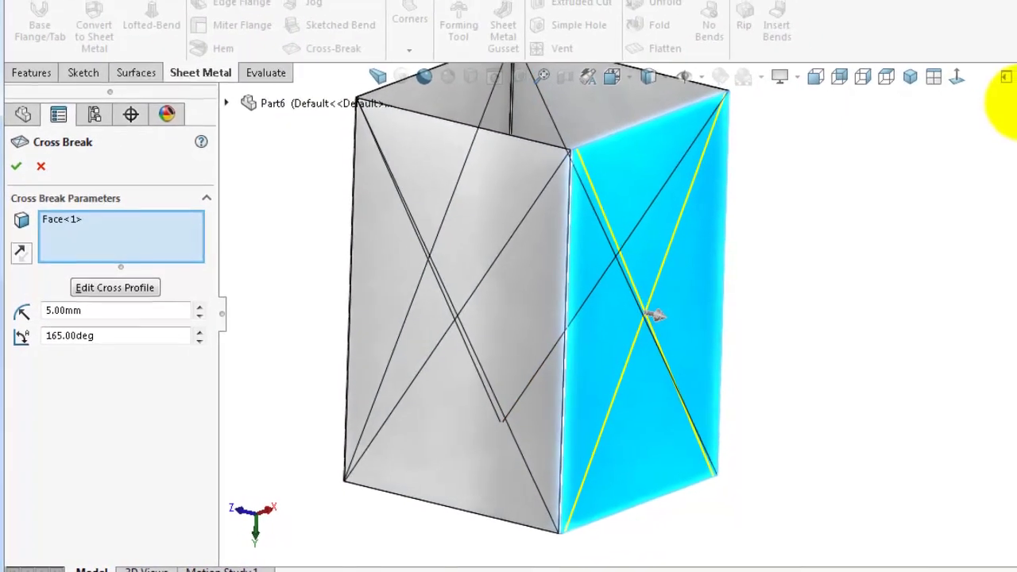
{"action": "left_click", "coordinate": [985, 131]}
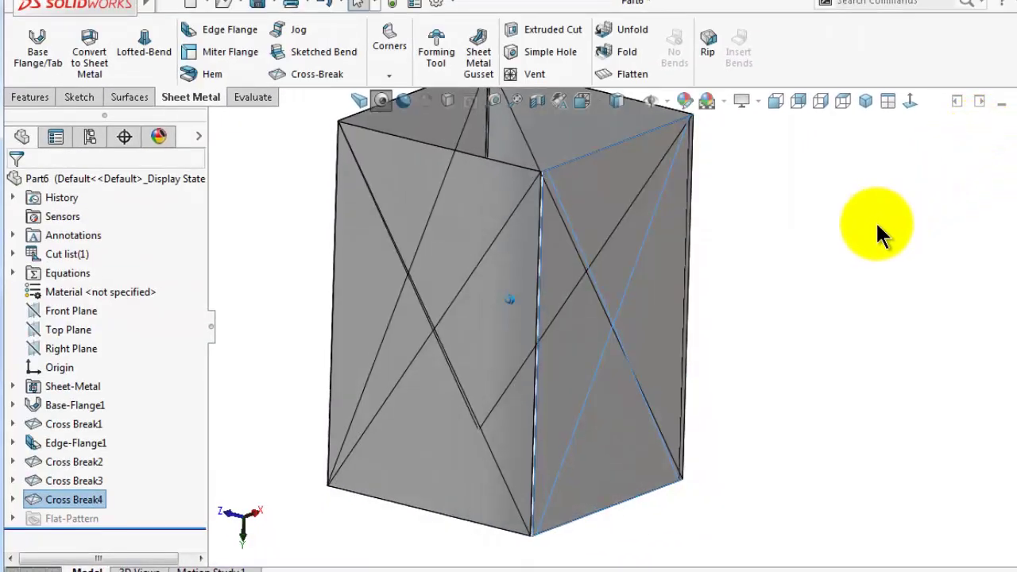
{"action": "middle_click_drag", "start_coordinate": [875, 221], "coordinate": [867, 222]}
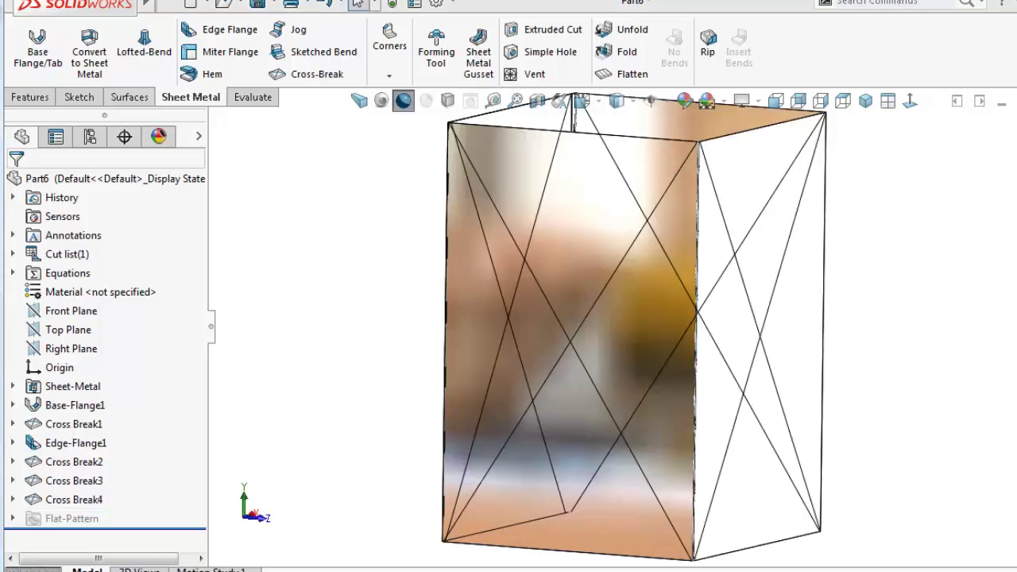
{"action": "left_click", "coordinate": [900, 426]}
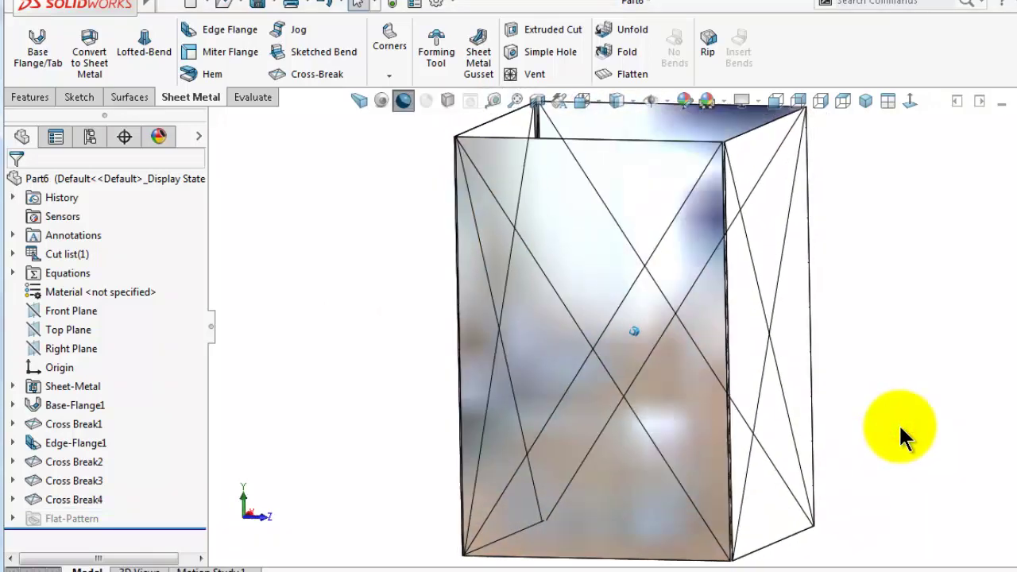